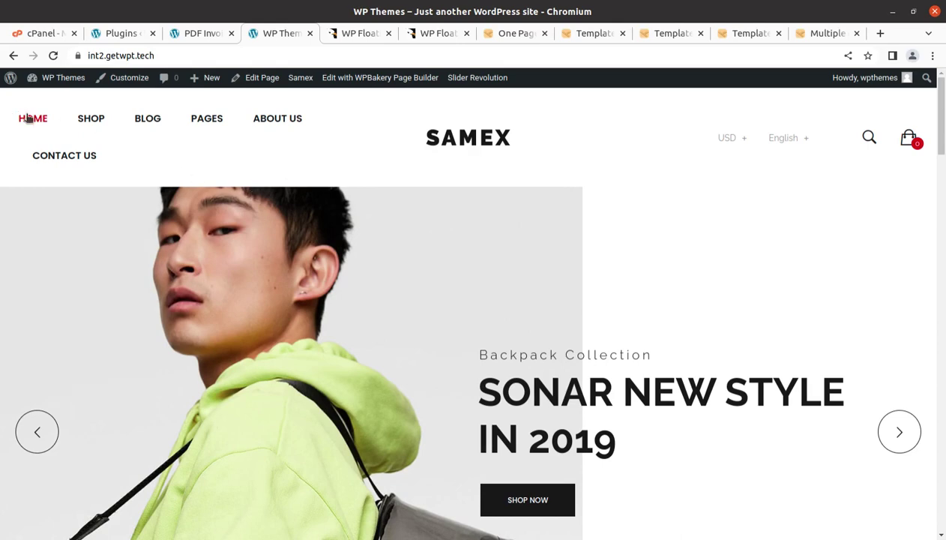
- Look over the Samex storefront homepage and its header navigation menu
scroll(402, 153, down, 4)
scroll(402, 153, up, 4)
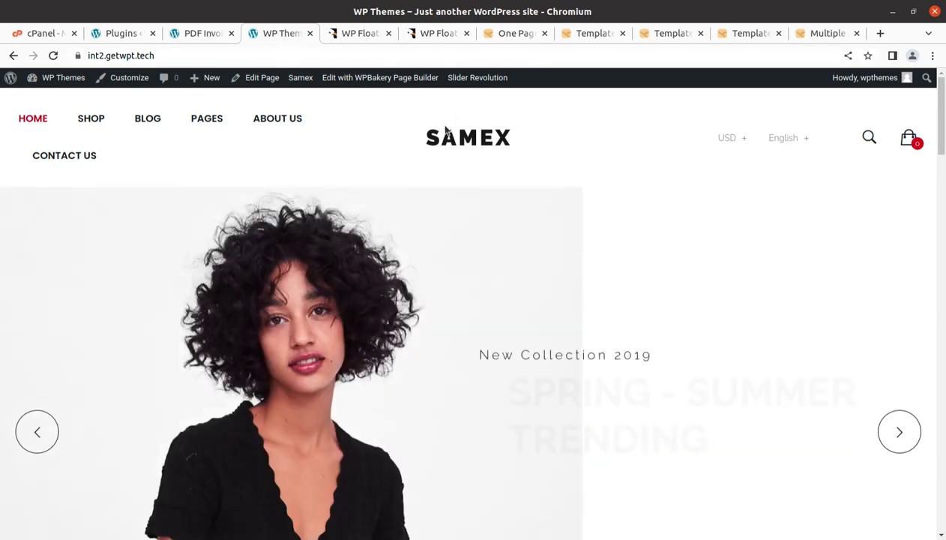
mouse_move(453, 81)
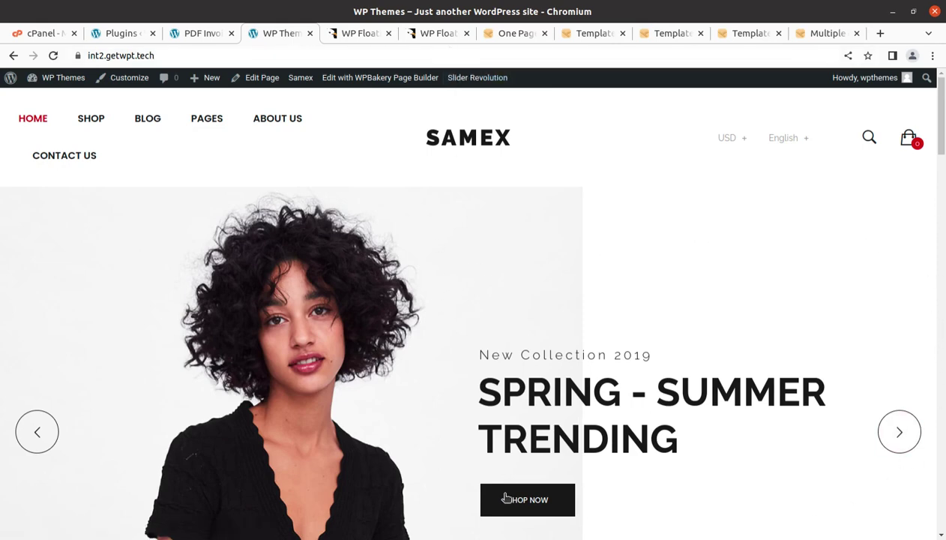
- Review the WP Floating Menu Pro item page on CodeCanyon, including its title, feature banner and new template previews
click(363, 35)
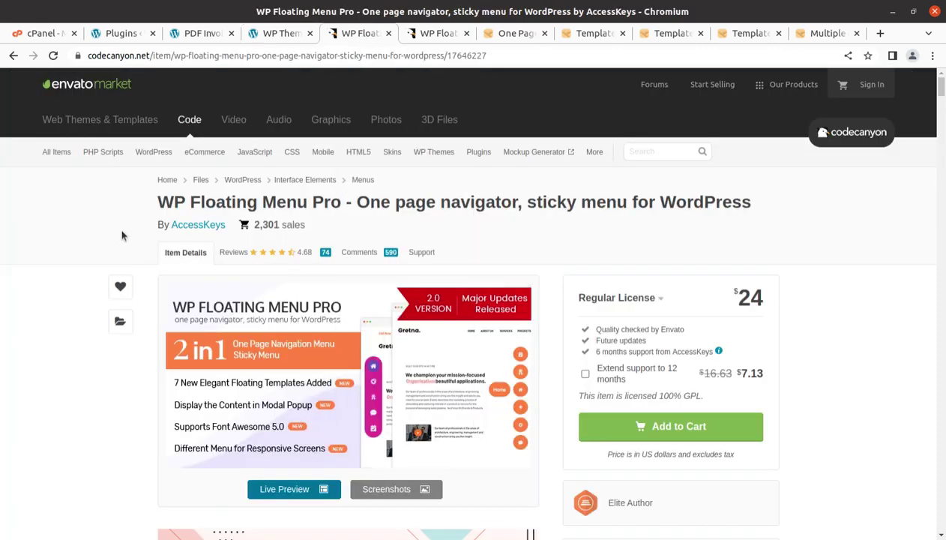
drag(154, 202, 751, 204)
scroll(559, 277, down, 2)
scroll(559, 277, down, 1)
scroll(93, 228, up, 2)
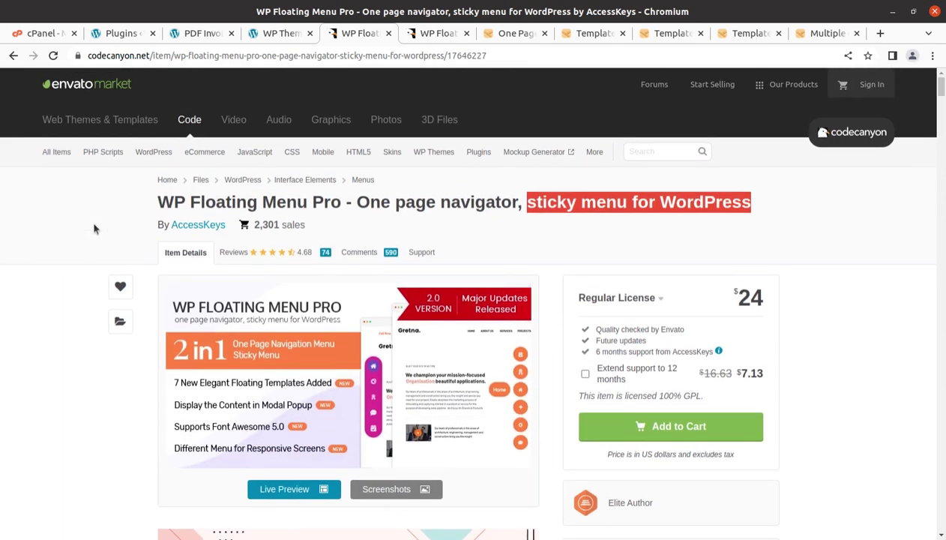
scroll(705, 260, down, 2)
scroll(705, 260, down, 3)
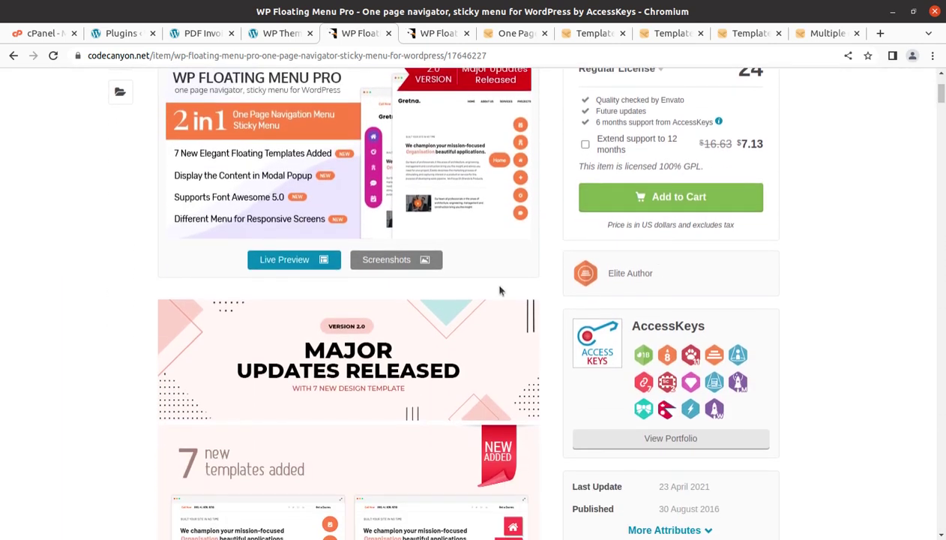
scroll(500, 290, down, 3)
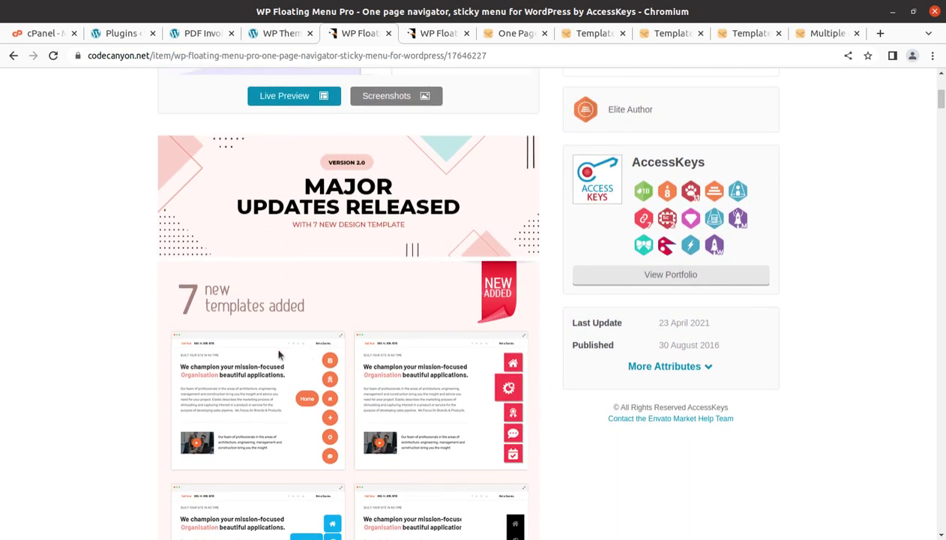
scroll(278, 355, up, 7)
- Browse the template thumbnails on the One Page Navigator Menu Demo page, from Template 1 through Template 15
click(513, 34)
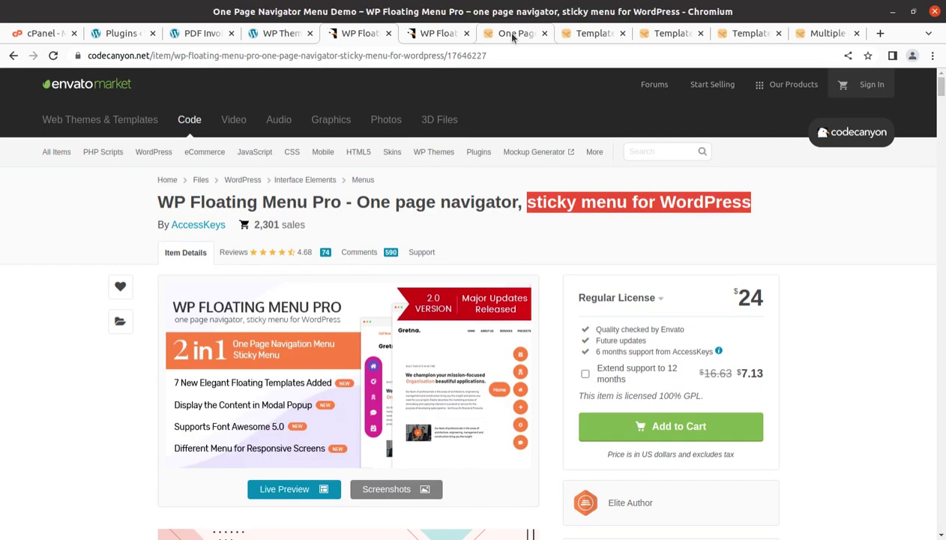
scroll(199, 362, up, 3)
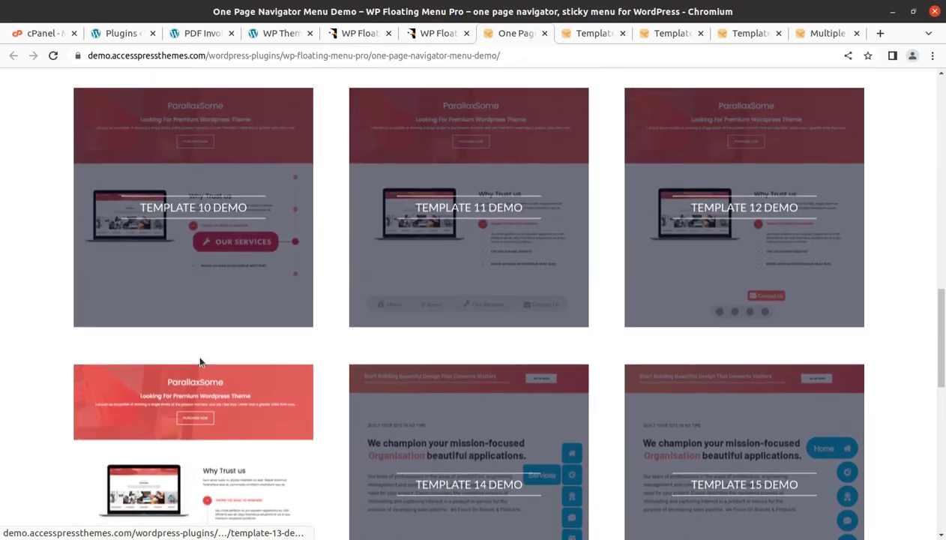
scroll(200, 362, up, 9)
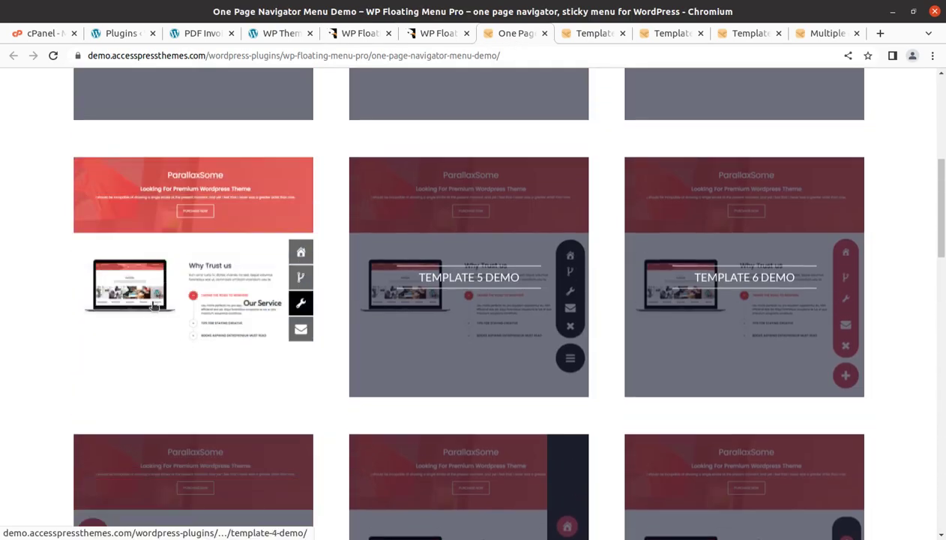
scroll(174, 318, up, 5)
scroll(173, 319, down, 1)
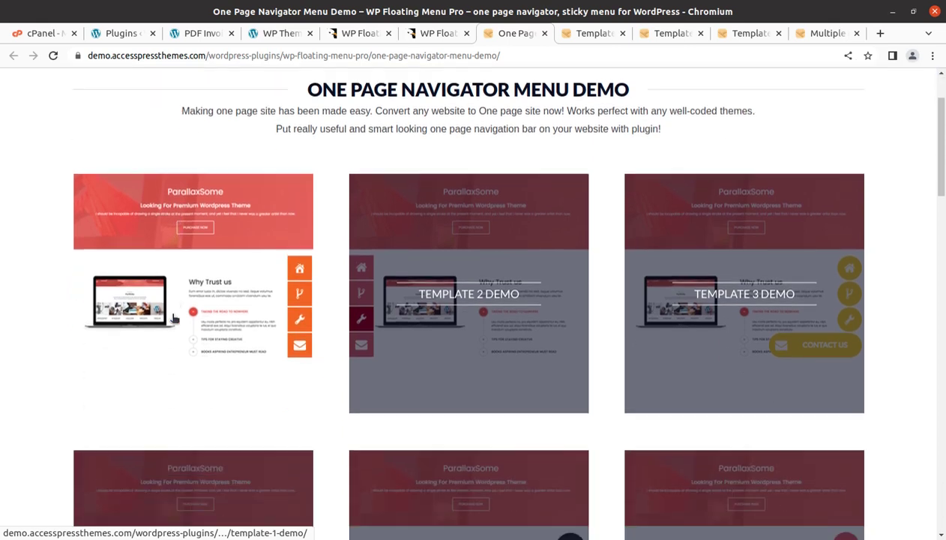
scroll(173, 319, down, 1)
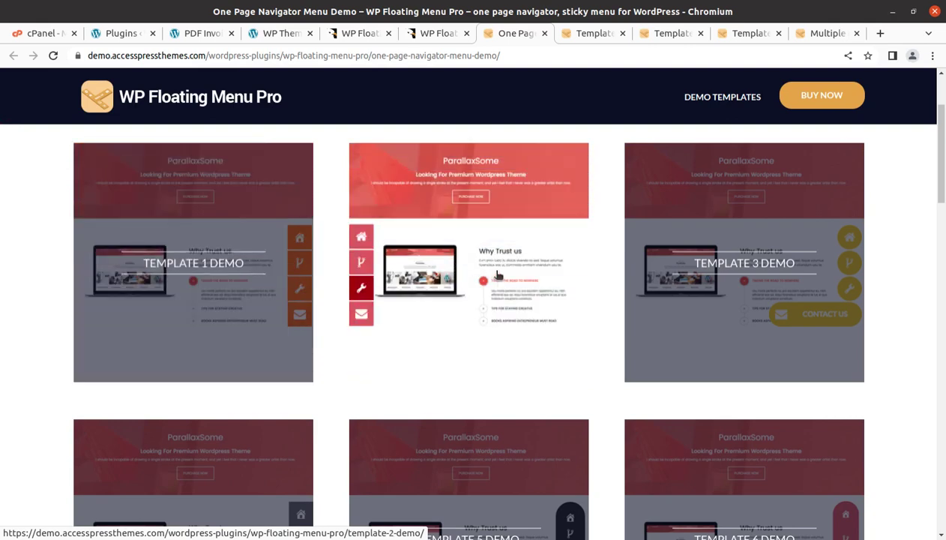
scroll(828, 296, down, 2)
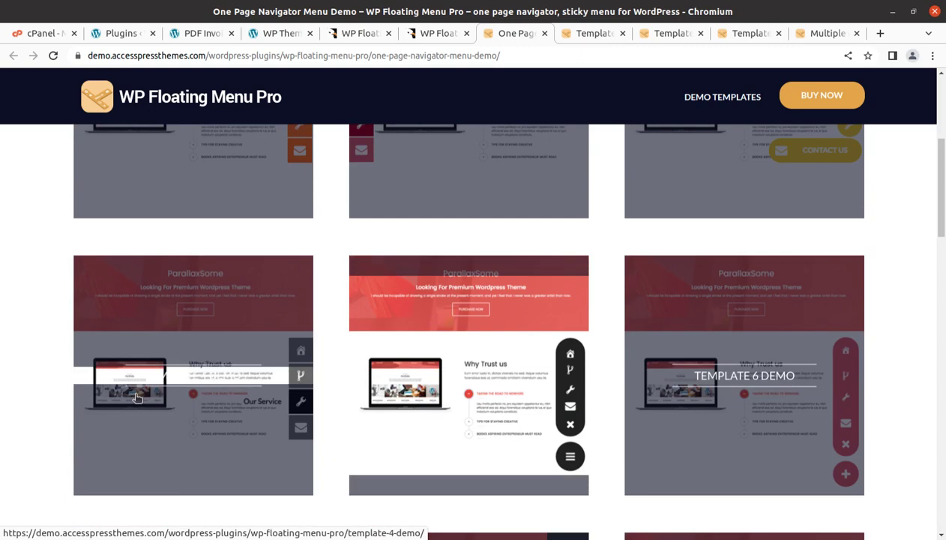
scroll(296, 387, down, 3)
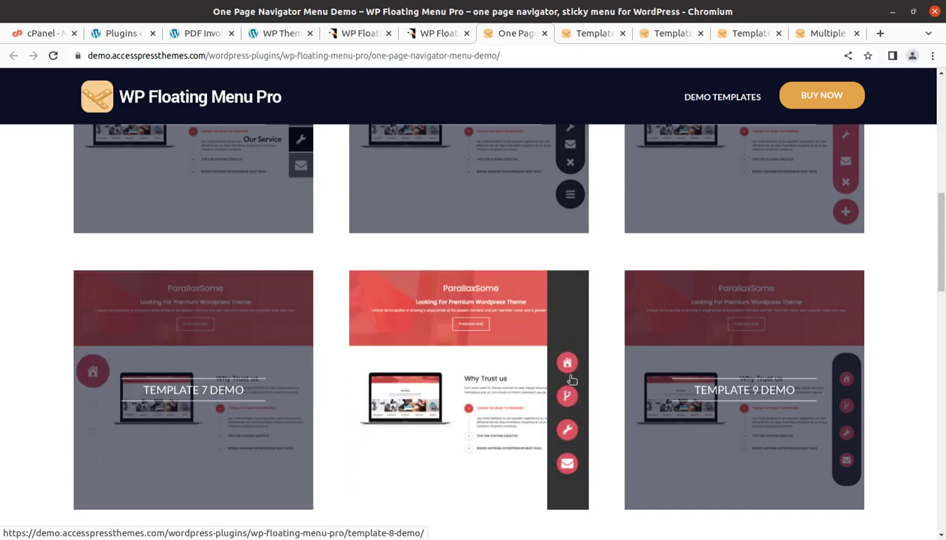
scroll(856, 387, down, 2)
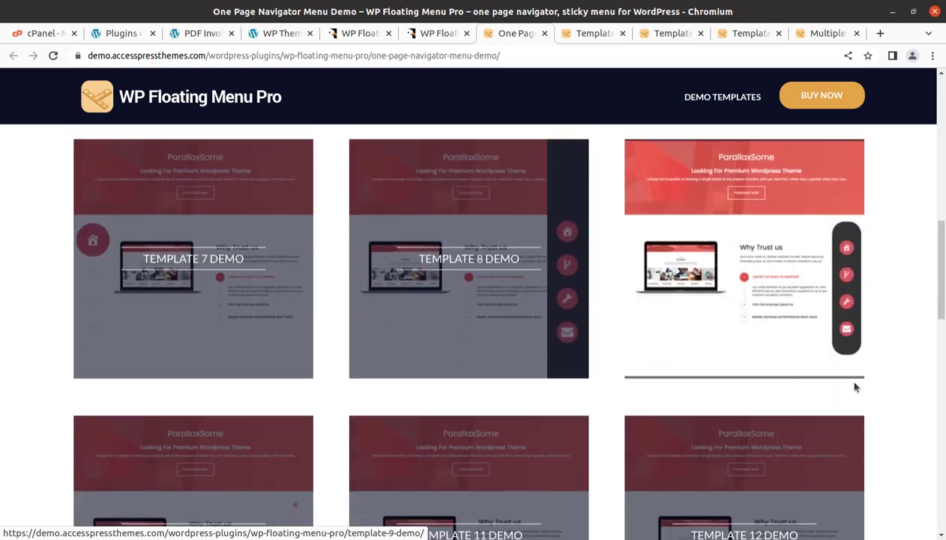
scroll(856, 386, down, 4)
scroll(375, 372, down, 2)
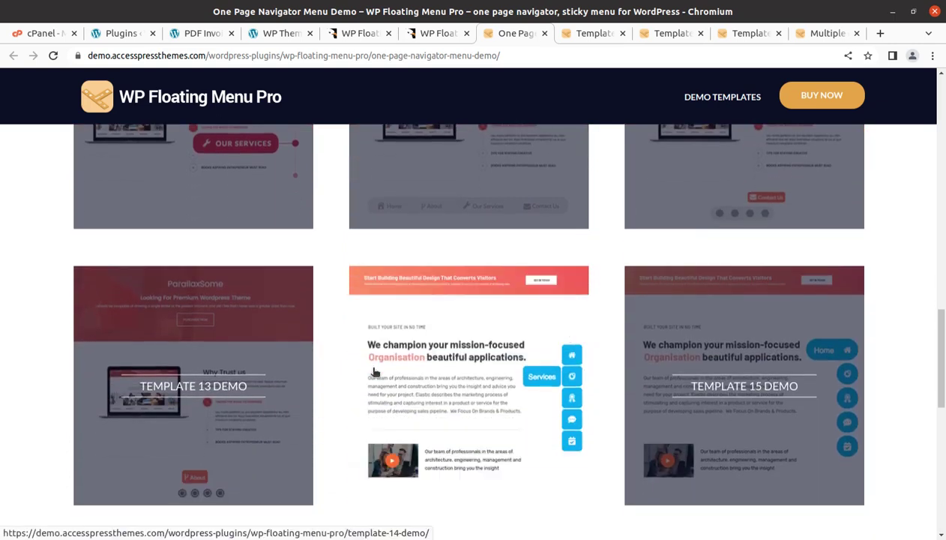
- Examine the floating menus in the Template 14, Template 5, Template 11 and Multiple Menu demos
click(591, 35)
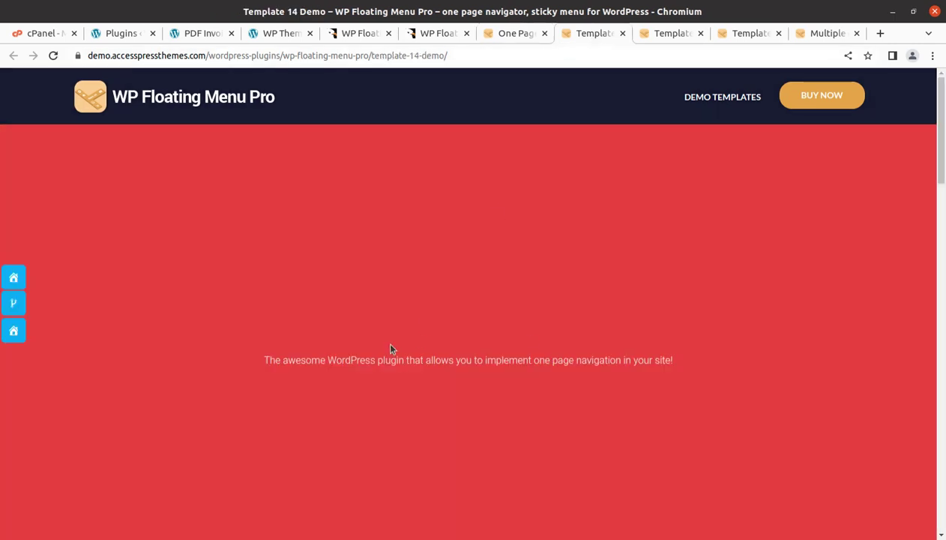
scroll(390, 349, down, 3)
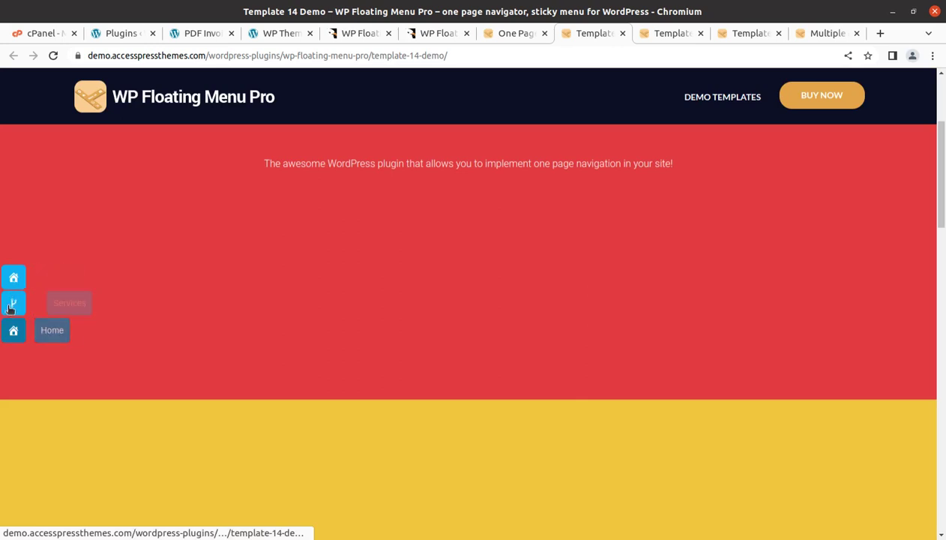
click(661, 36)
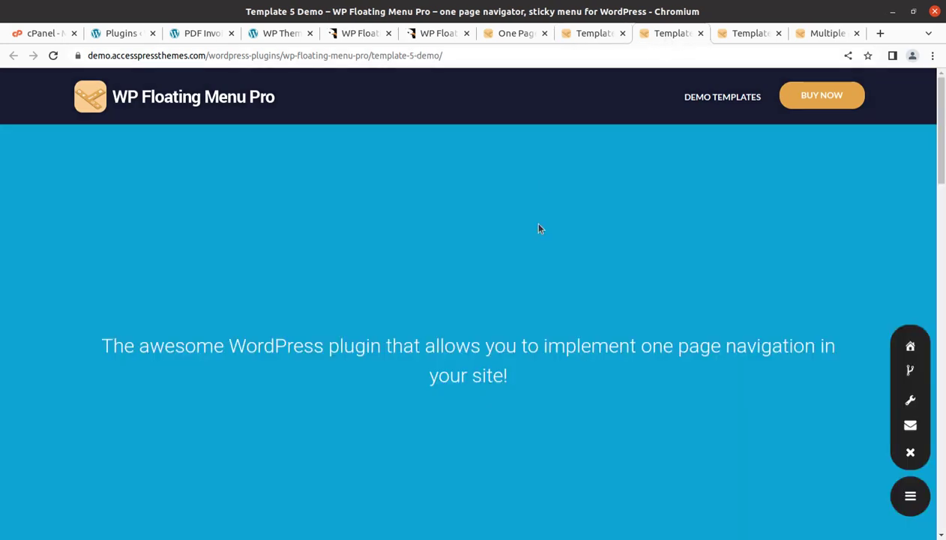
click(912, 496)
click(741, 37)
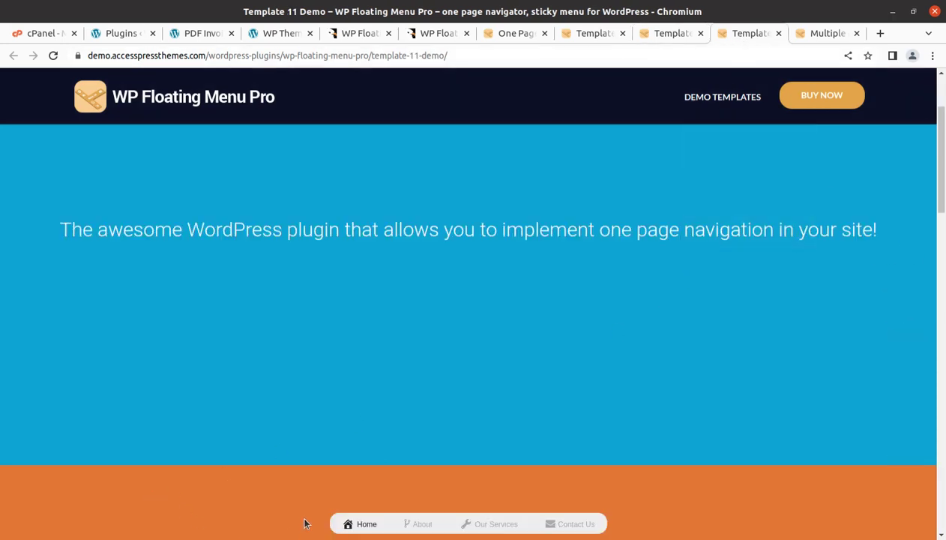
click(827, 35)
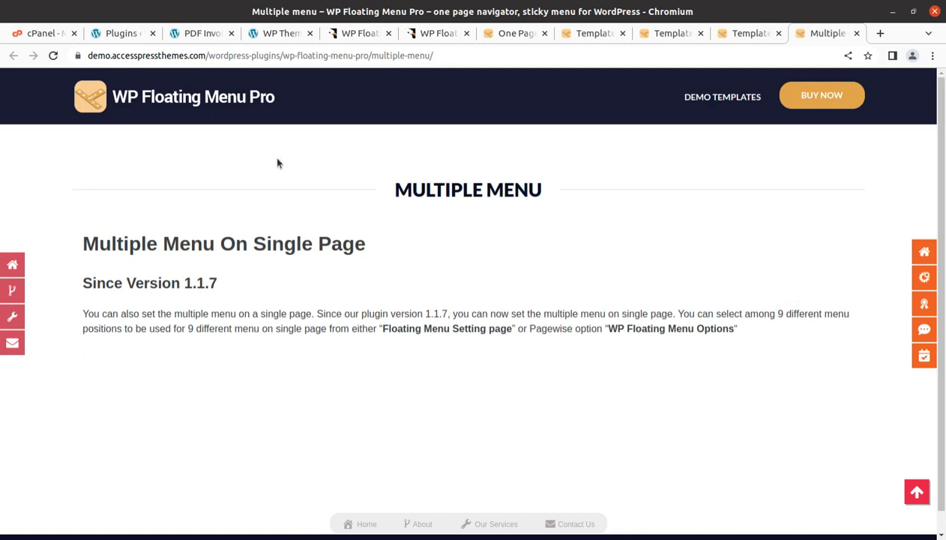
- Close the PDF Invoice page and reload the WordPress installed plugins list
click(285, 34)
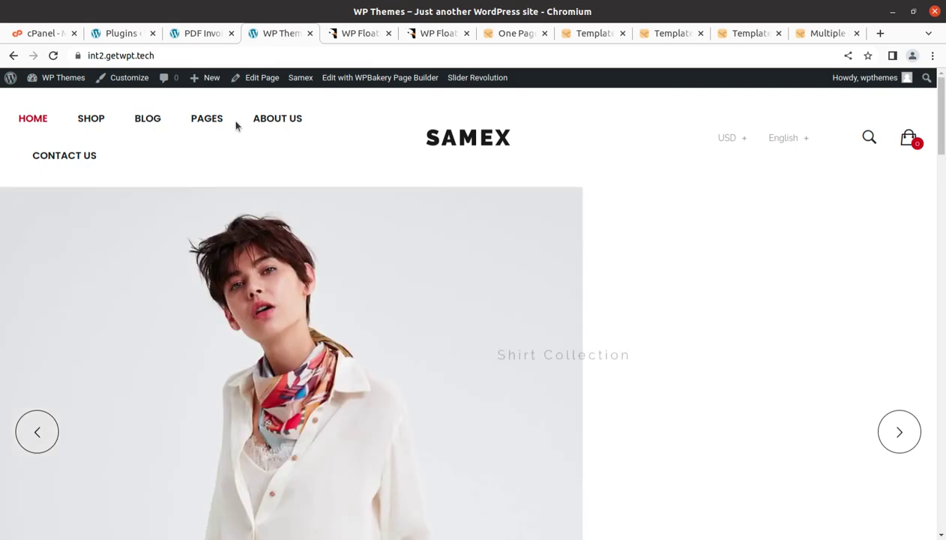
click(231, 33)
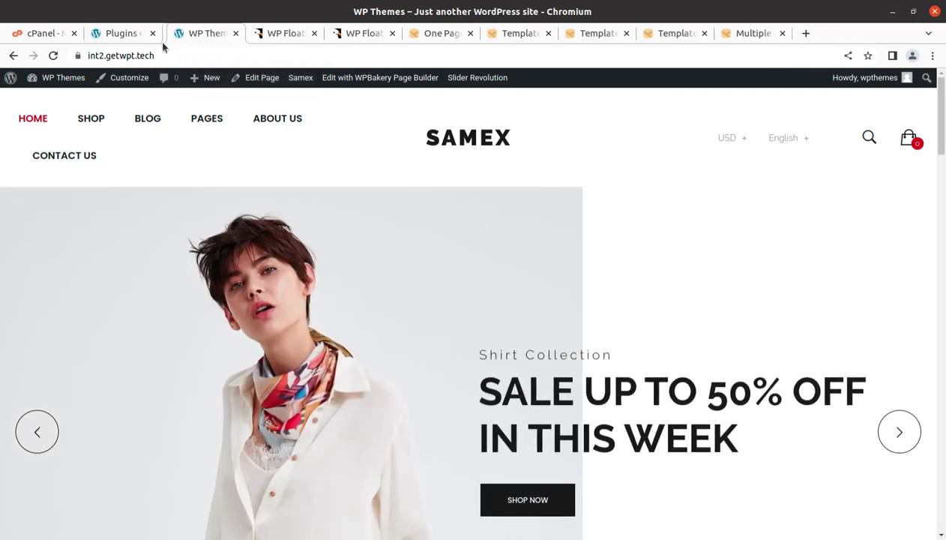
click(122, 34)
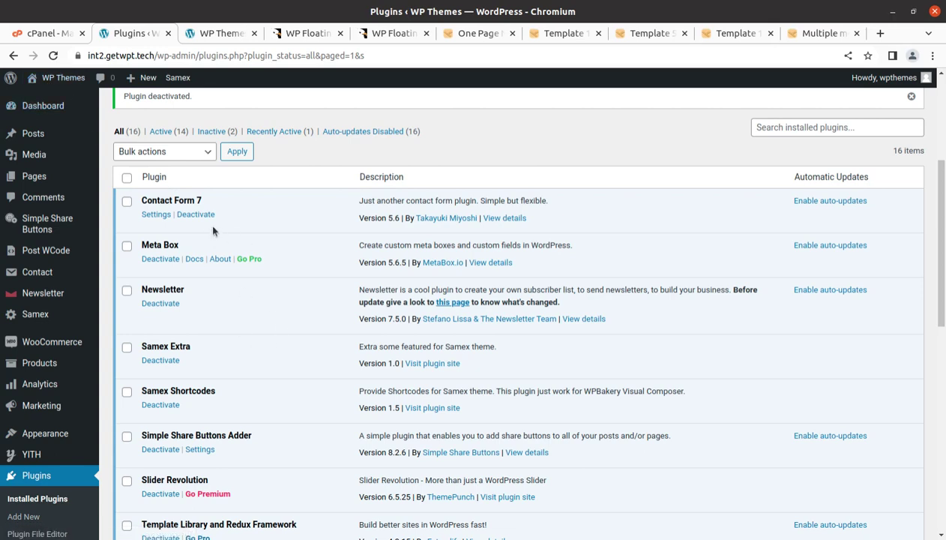
scroll(209, 240, up, 3)
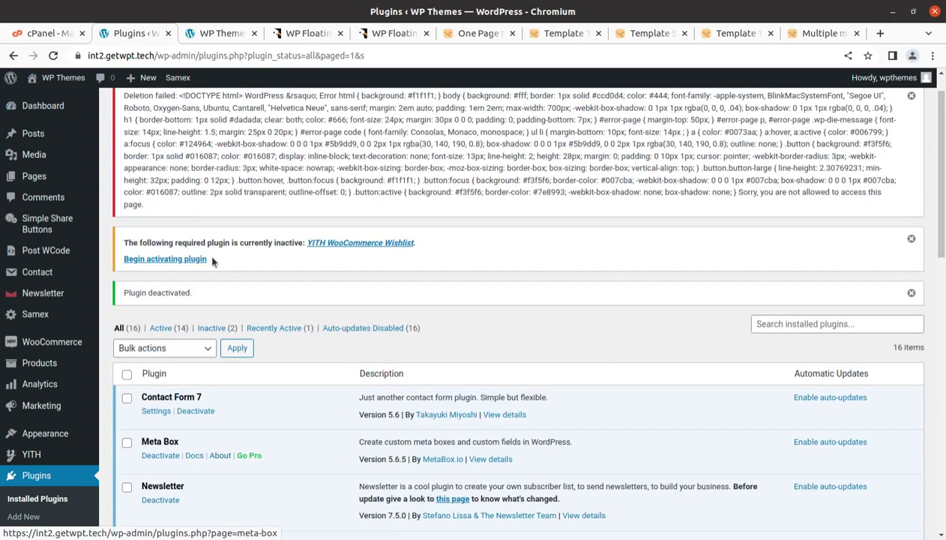
click(54, 56)
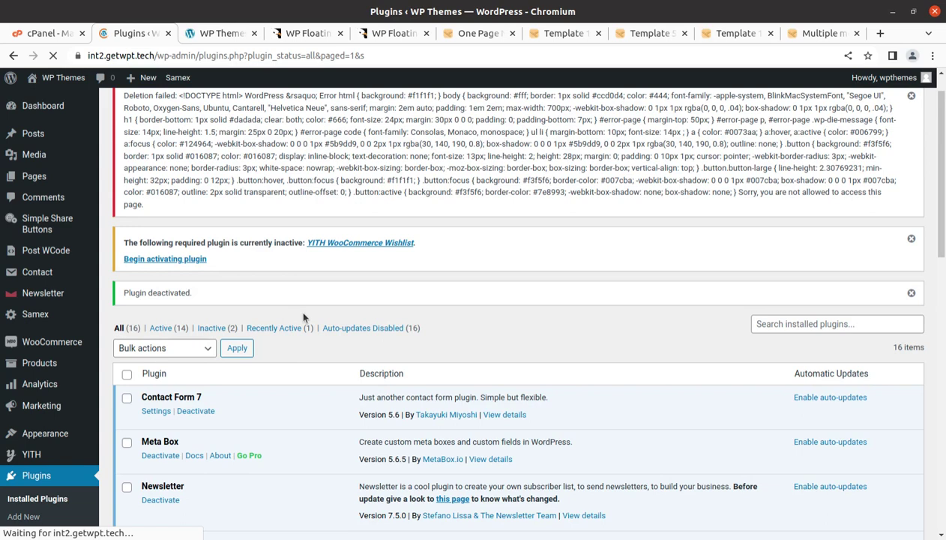
scroll(362, 204, up, 1)
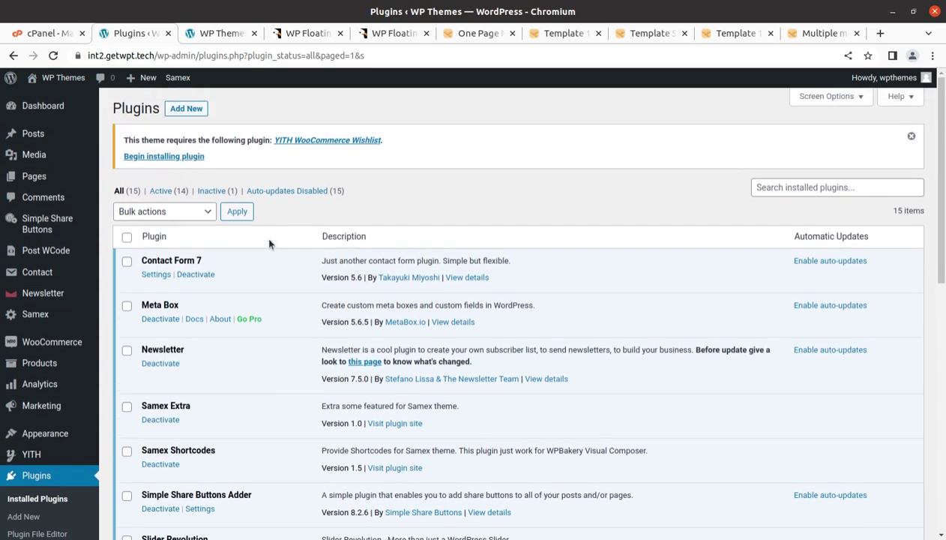
- Open the Add Plugins page and check the WP Floating Menu Pro preview and item pages on CodeCanyon
click(187, 110)
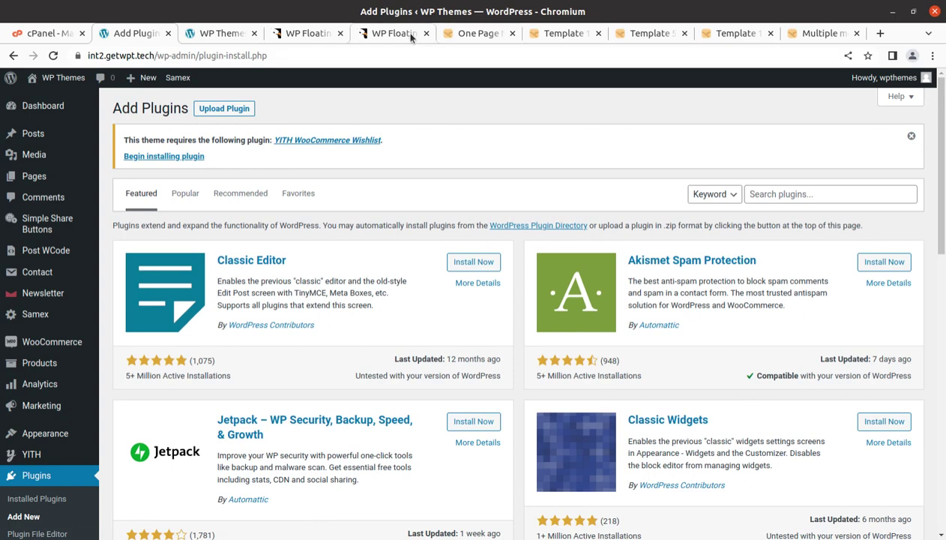
click(405, 38)
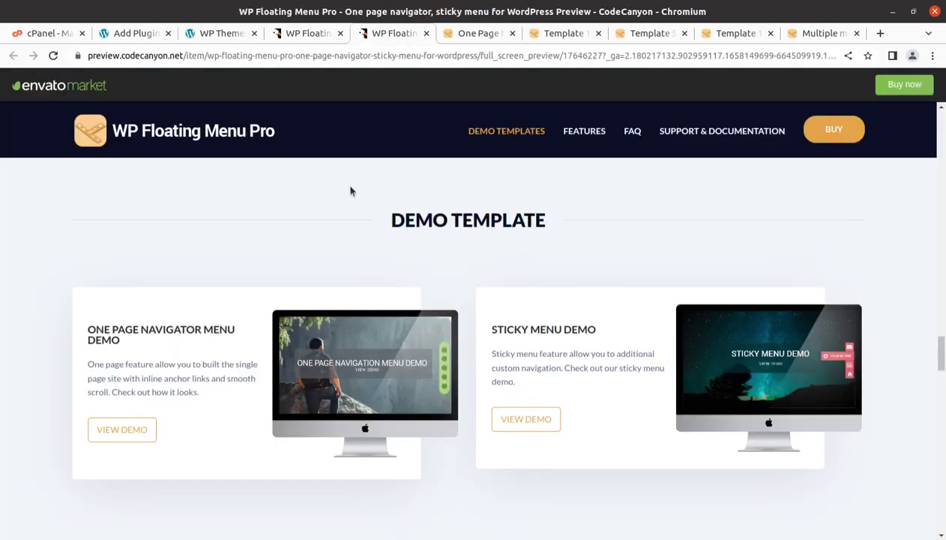
click(300, 33)
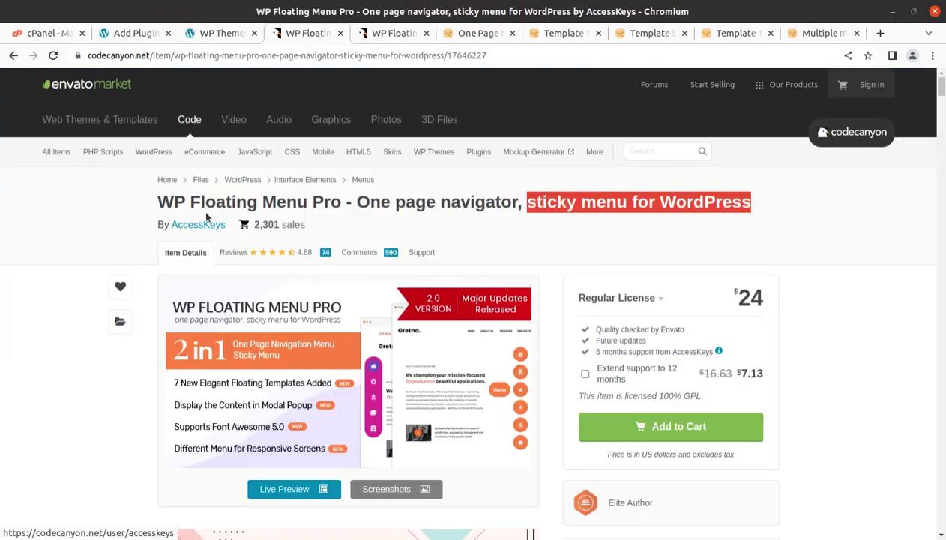
click(139, 36)
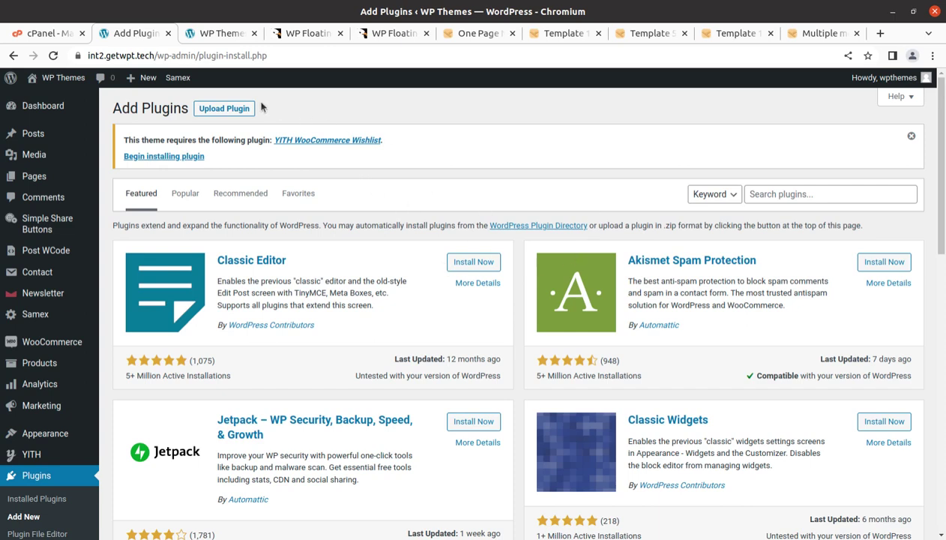
- Install the plugin from wp-floating-menu-pro.zip in the wp-floating-menu-pro_v2.1.3 download folder and activate it
click(221, 109)
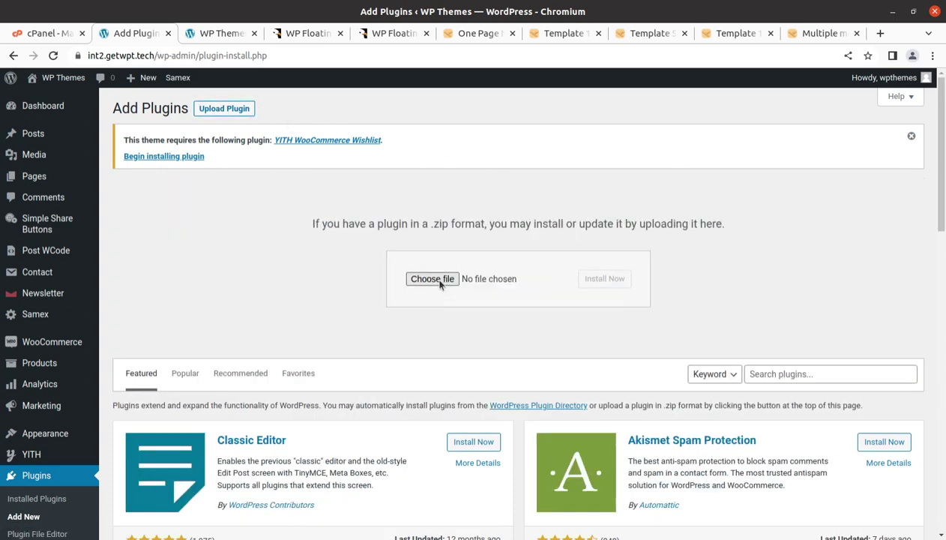
click(440, 282)
double_click(271, 84)
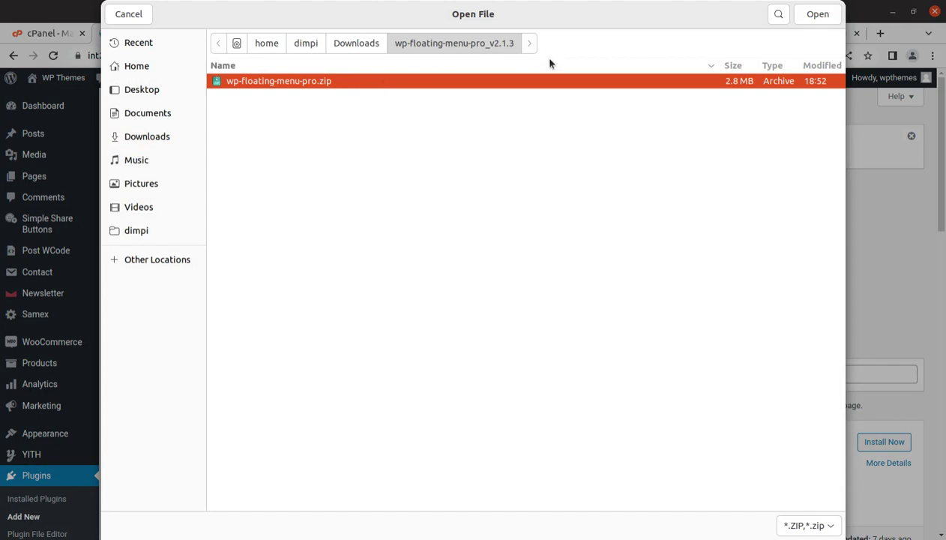
click(816, 15)
click(607, 289)
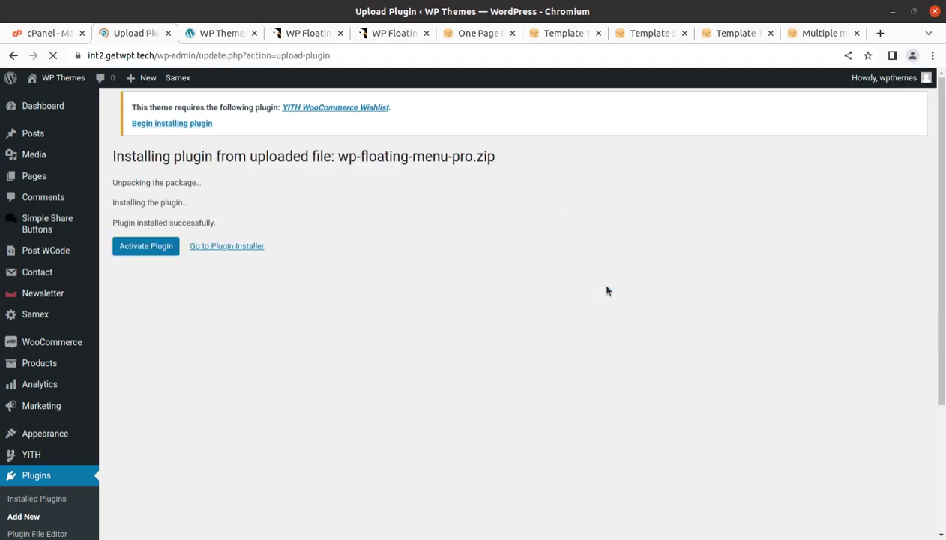
click(146, 255)
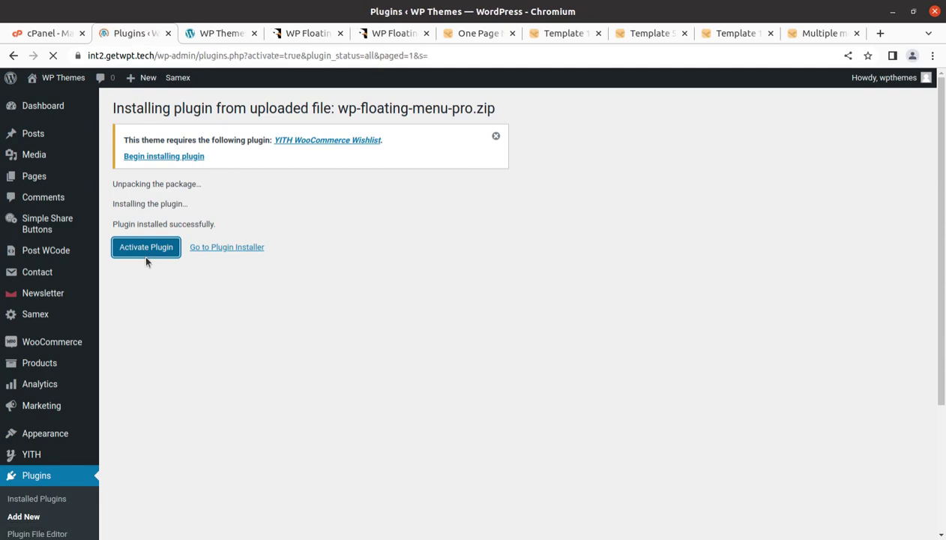
scroll(351, 309, down, 5)
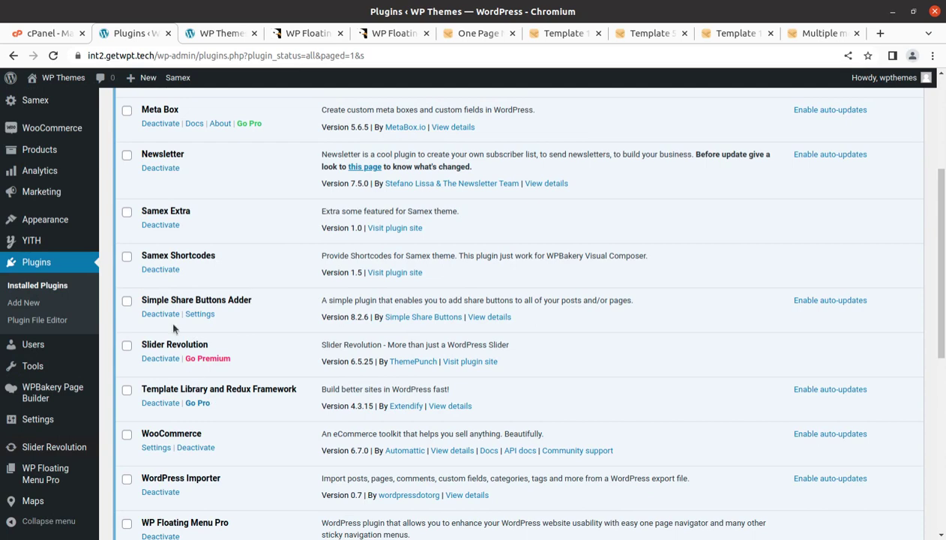
- Look through the installed plugins list and locate the WP Floating Menu Pro entry
scroll(228, 480, down, 3)
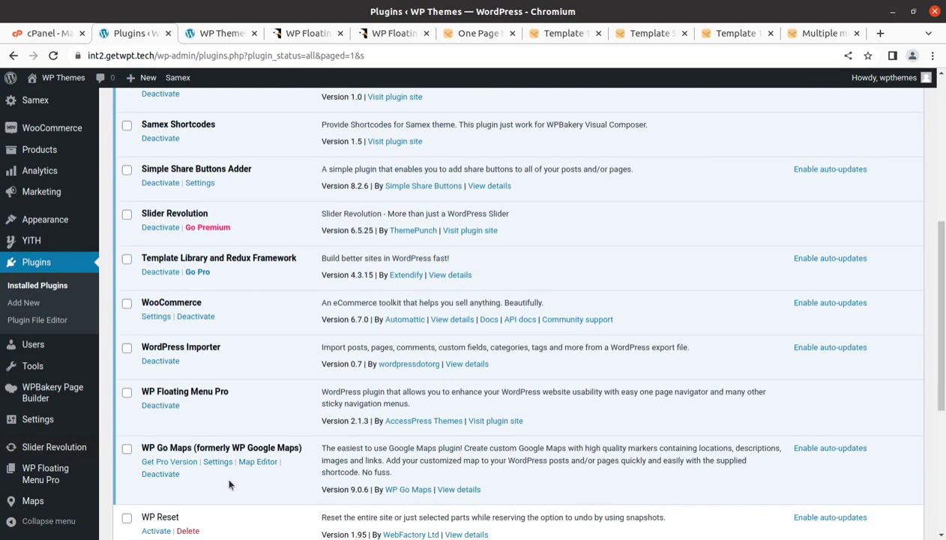
scroll(211, 491, down, 5)
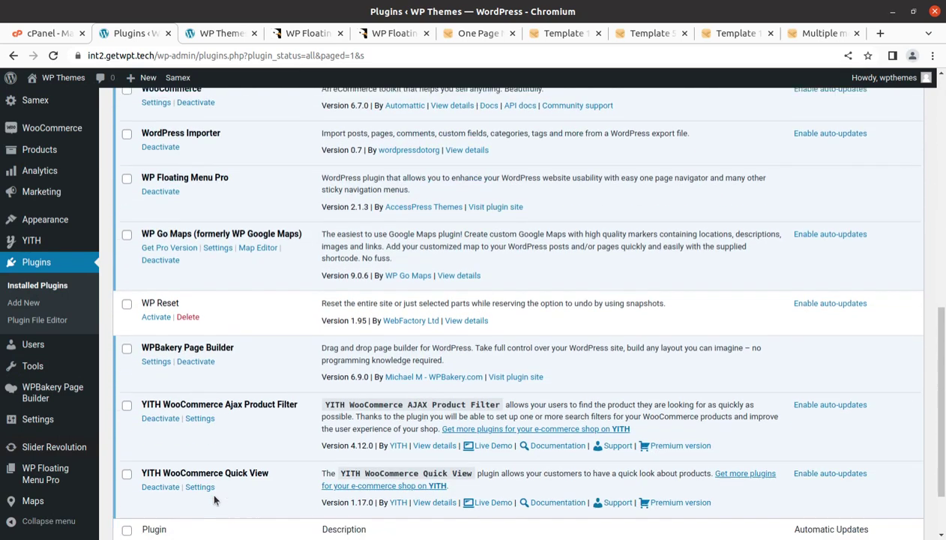
scroll(180, 474, up, 4)
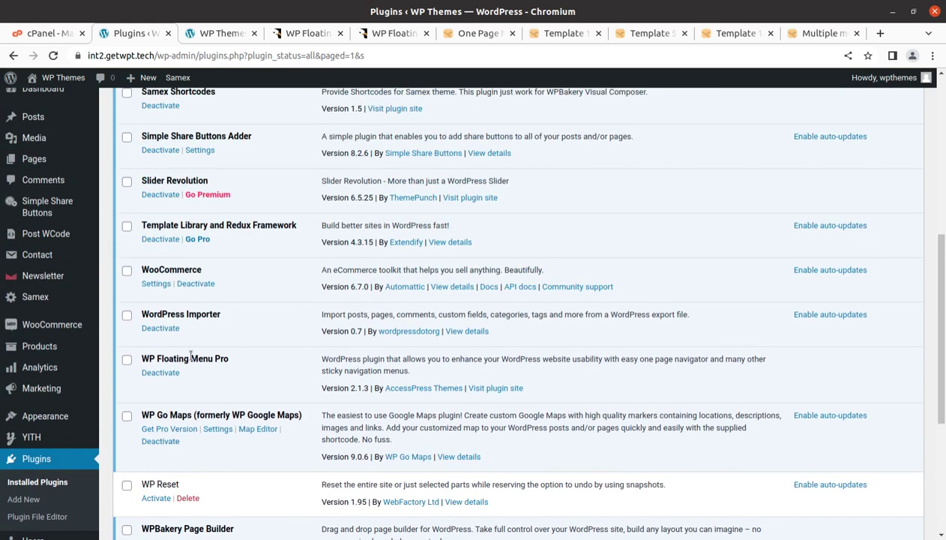
scroll(189, 356, up, 3)
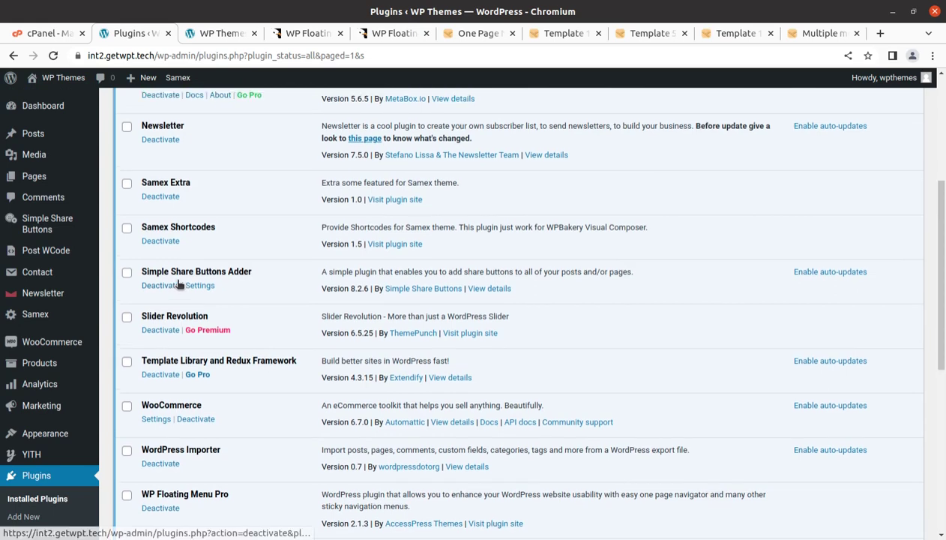
scroll(177, 281, up, 4)
scroll(177, 280, up, 3)
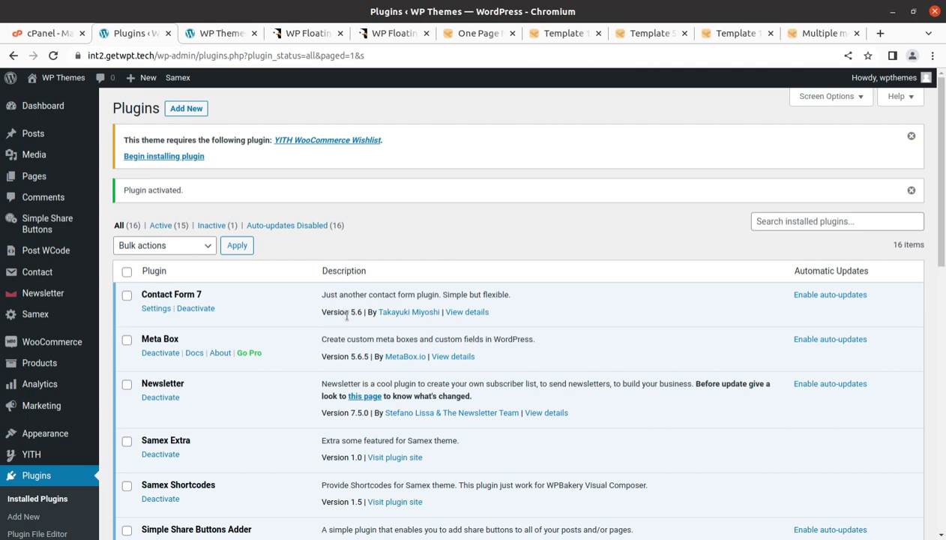
scroll(242, 409, down, 5)
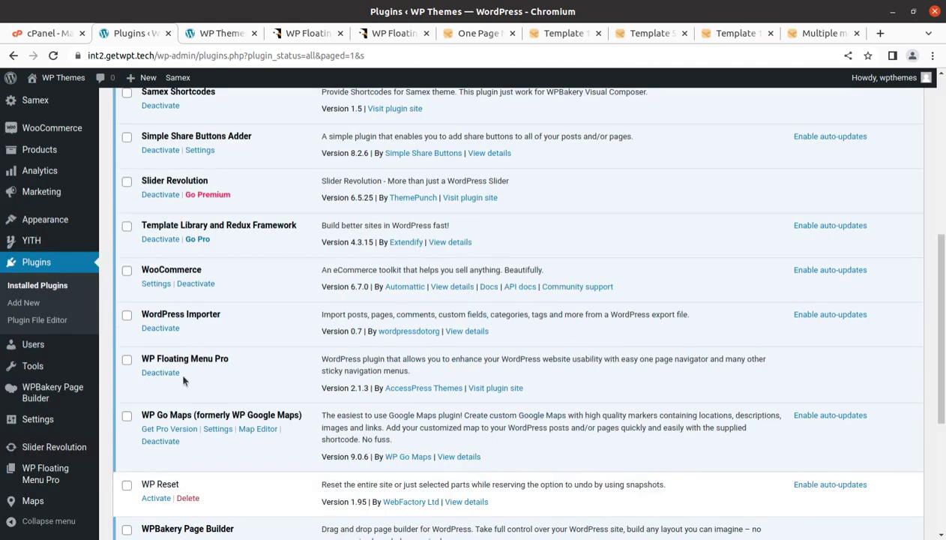
triple_click(161, 356)
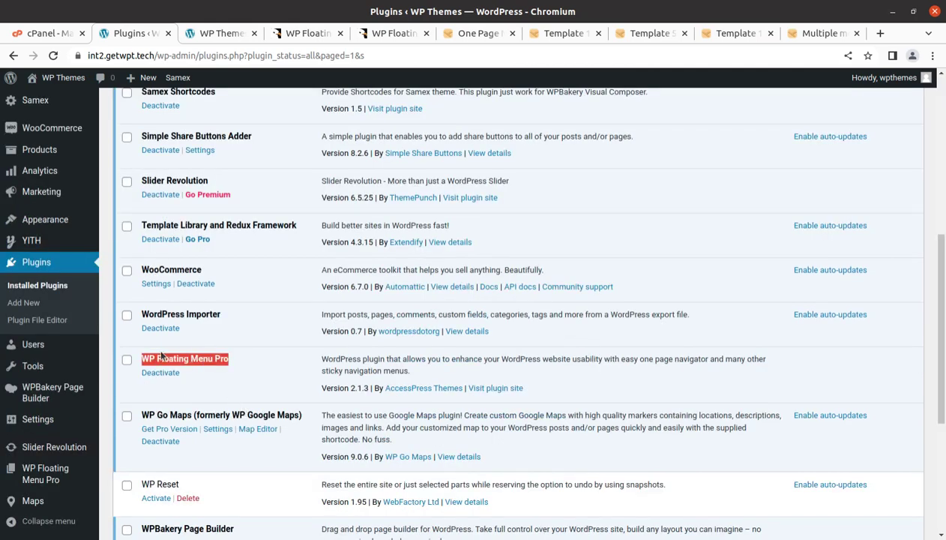
click(237, 378)
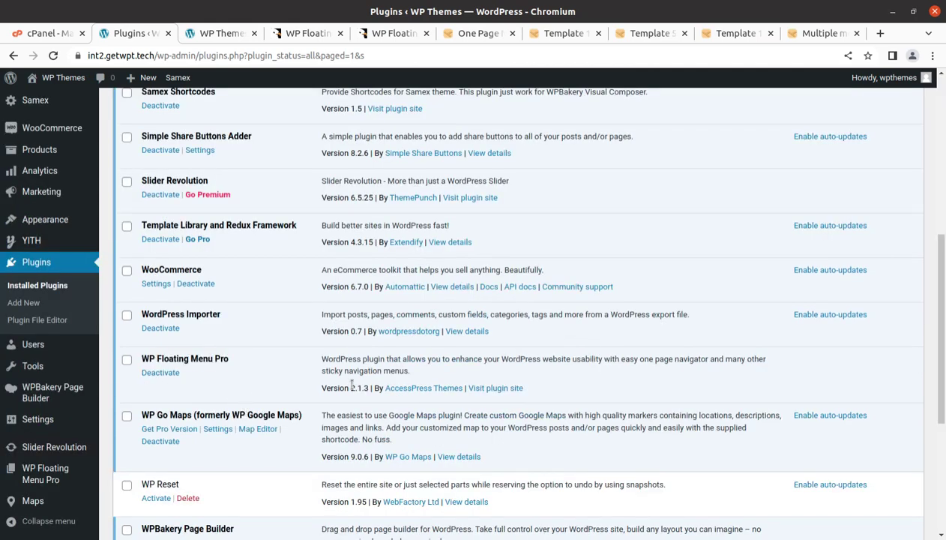
- Check the WP Floating Menu Pro item page on CodeCanyon and the site's home page, and return to the plugins list
click(297, 37)
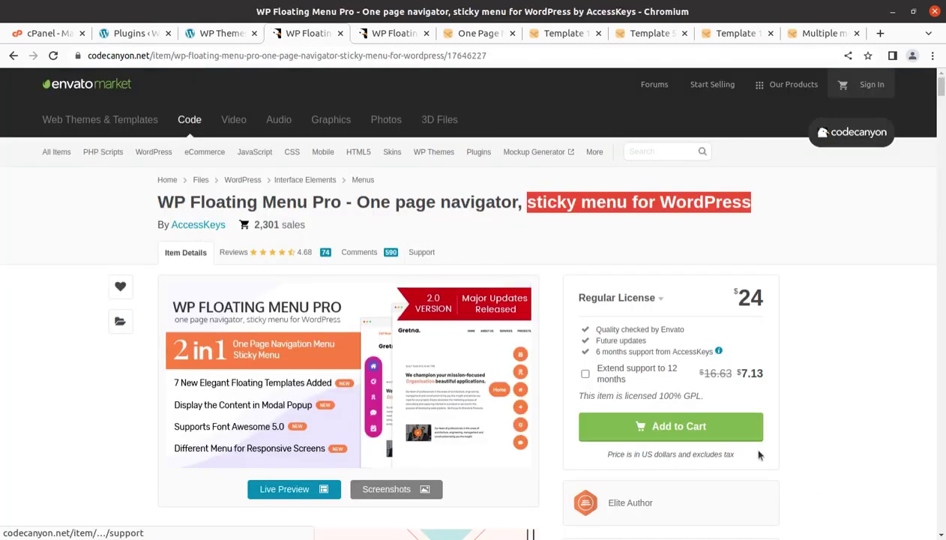
scroll(759, 455, down, 2)
scroll(716, 391, down, 2)
scroll(646, 324, up, 2)
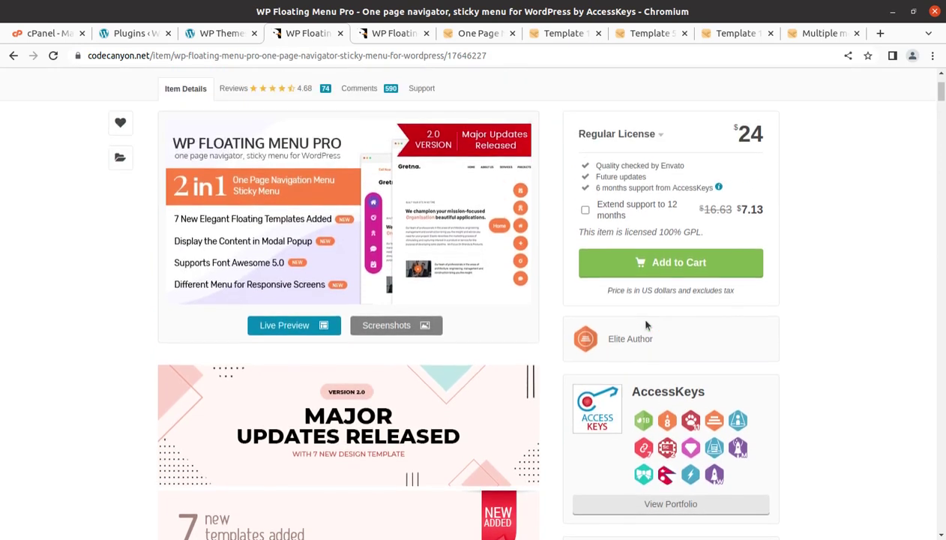
mouse_move(405, 201)
click(206, 36)
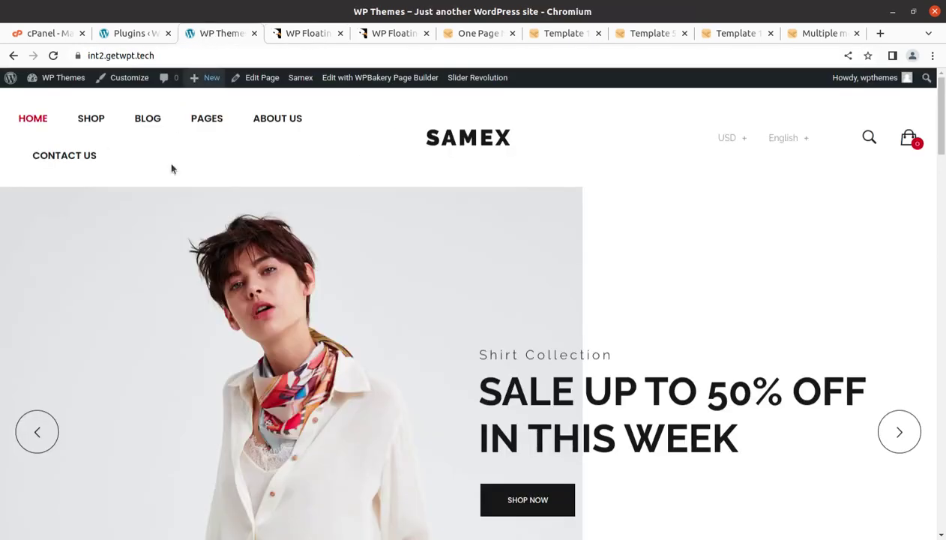
click(137, 34)
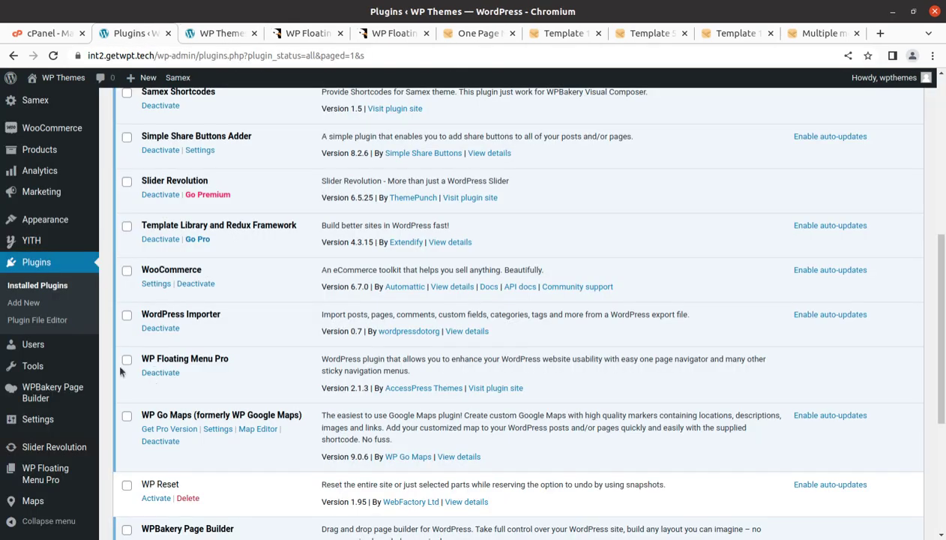
- Open the WP Floating Menu Pro admin area and read the tips on its How To Use page
mouse_move(12, 368)
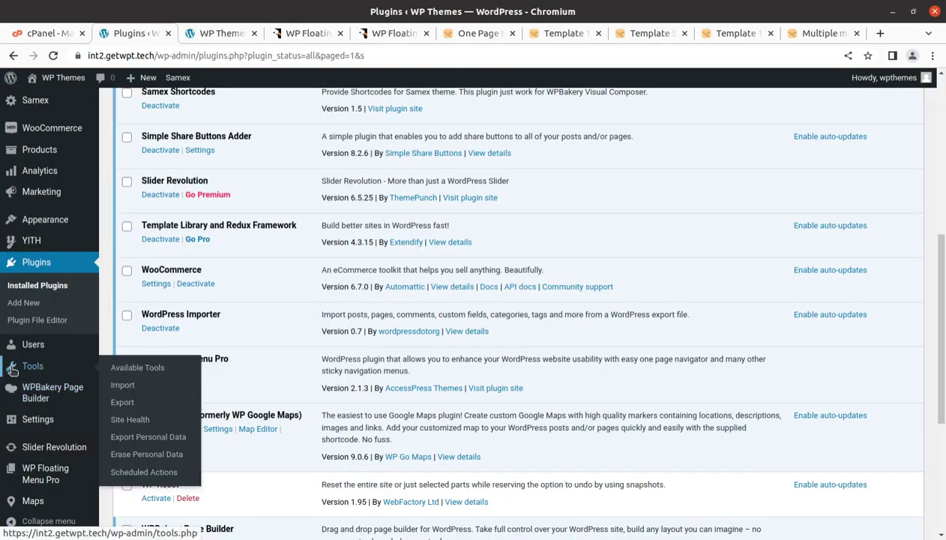
mouse_move(47, 425)
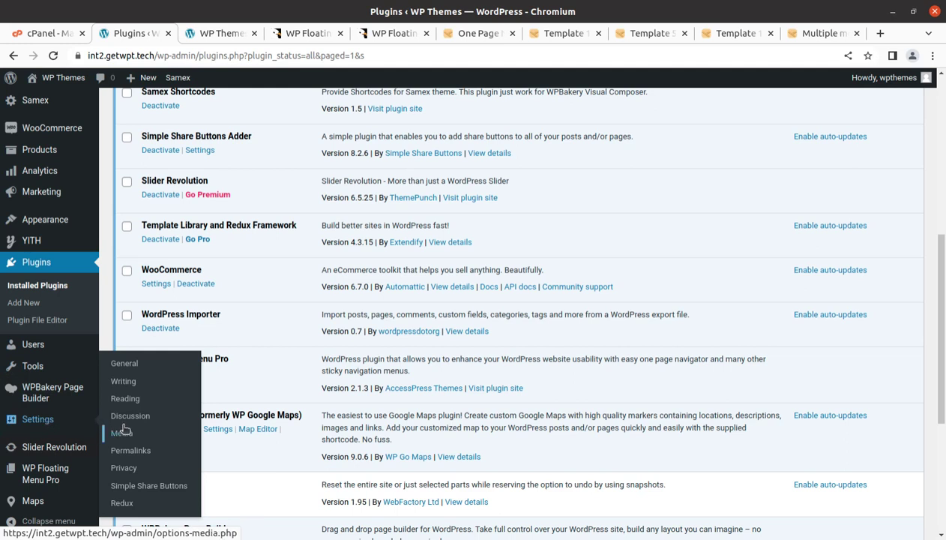
click(46, 477)
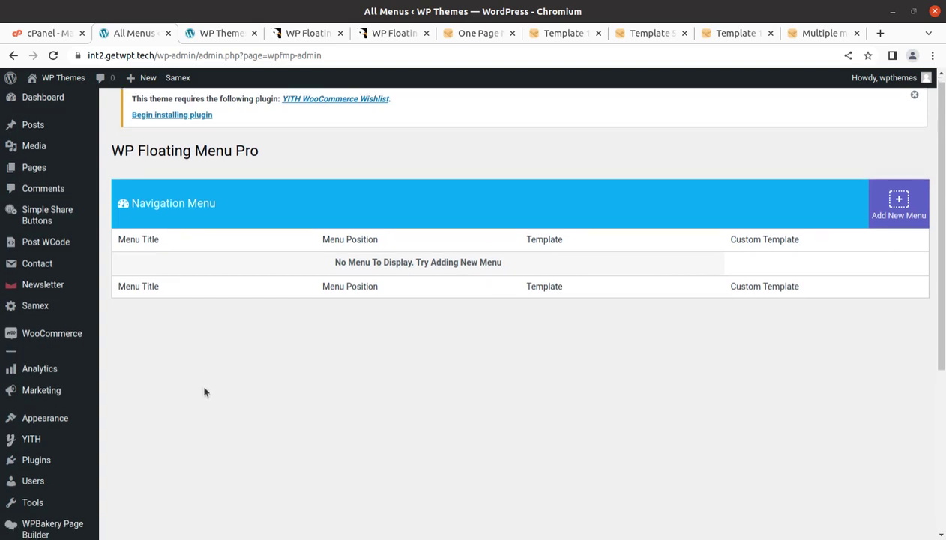
scroll(214, 357, down, 4)
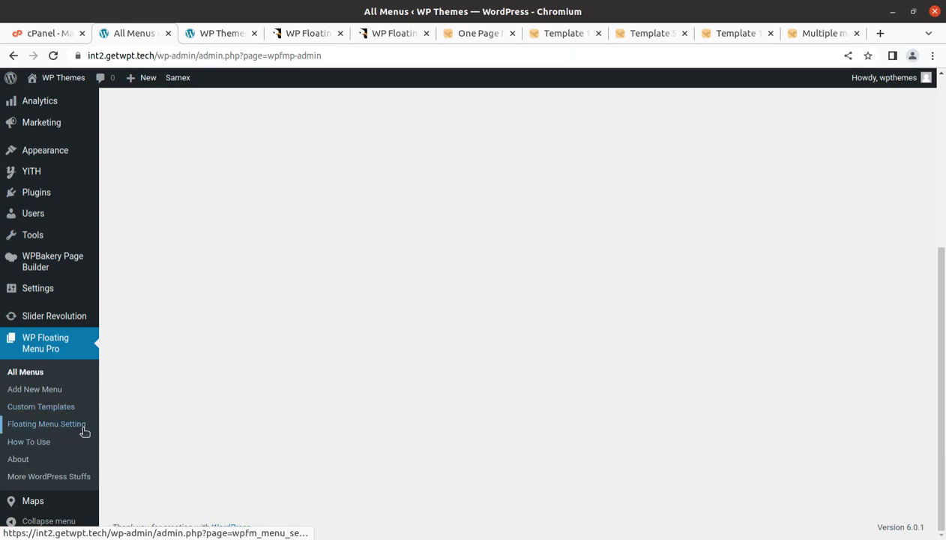
click(32, 446)
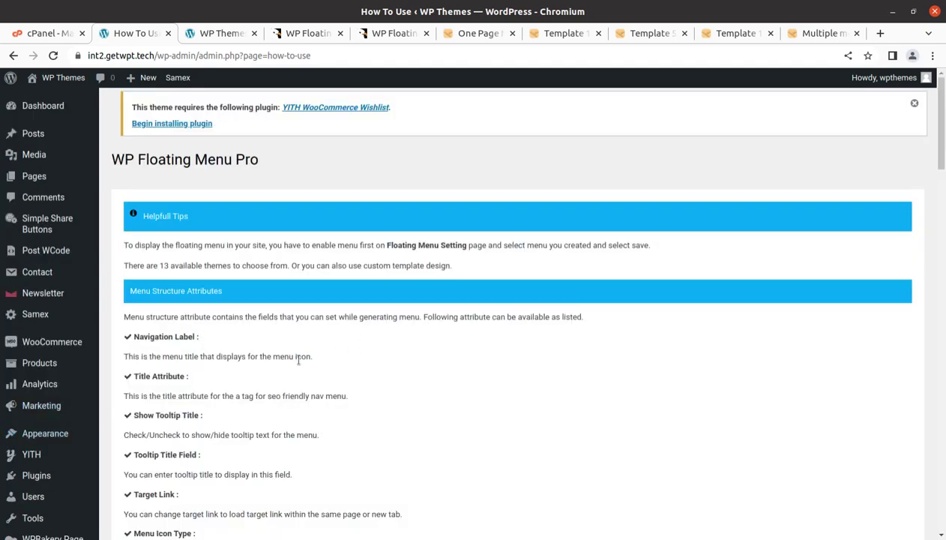
scroll(298, 358, down, 5)
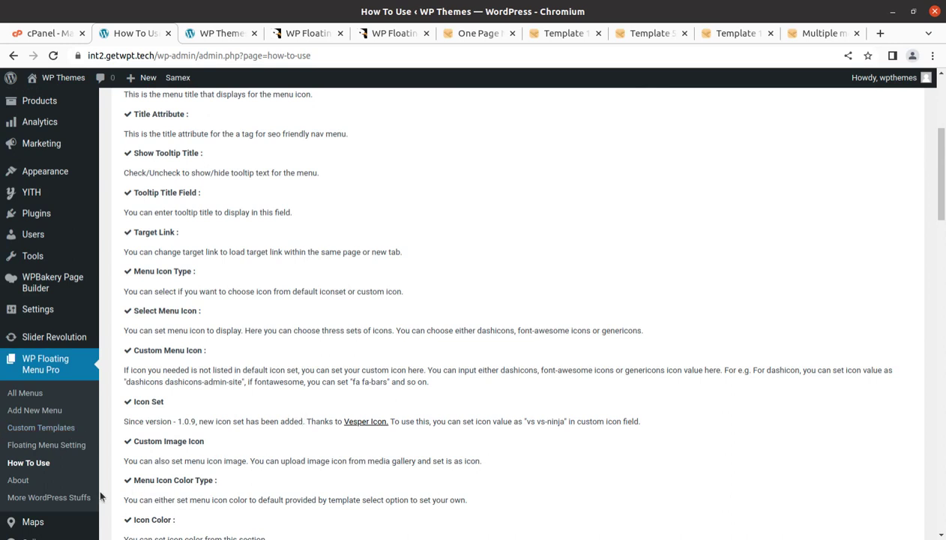
- Add a new navigation menu named Test 1 in WP Floating Menu Pro
click(24, 394)
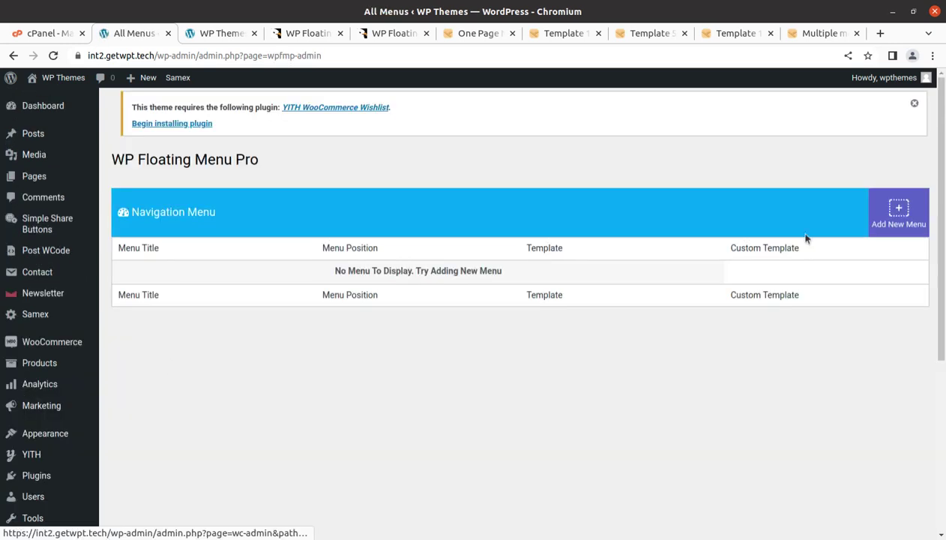
click(898, 221)
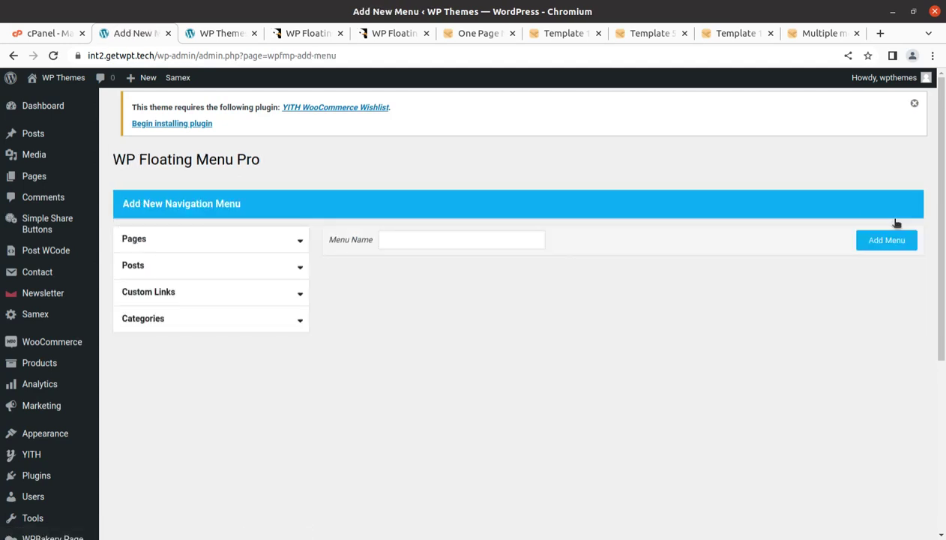
click(299, 245)
click(300, 242)
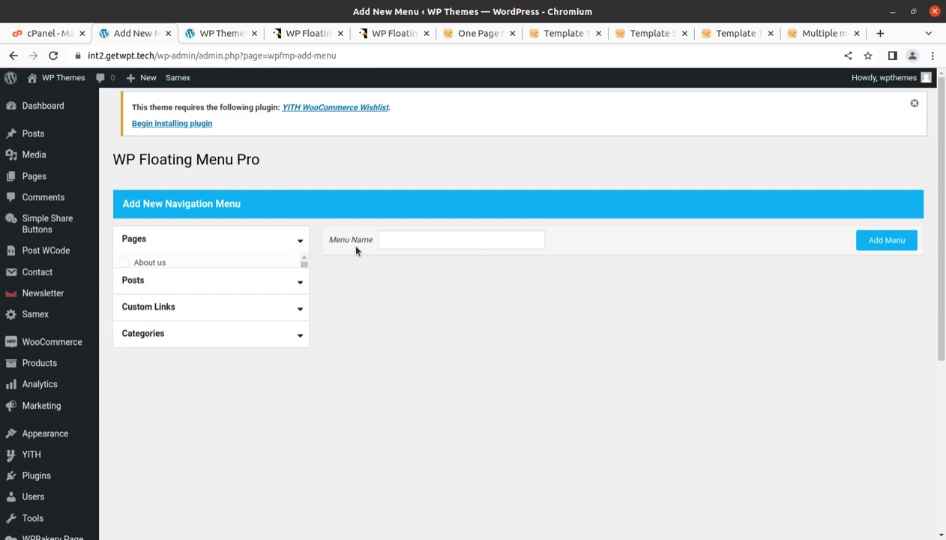
click(395, 240)
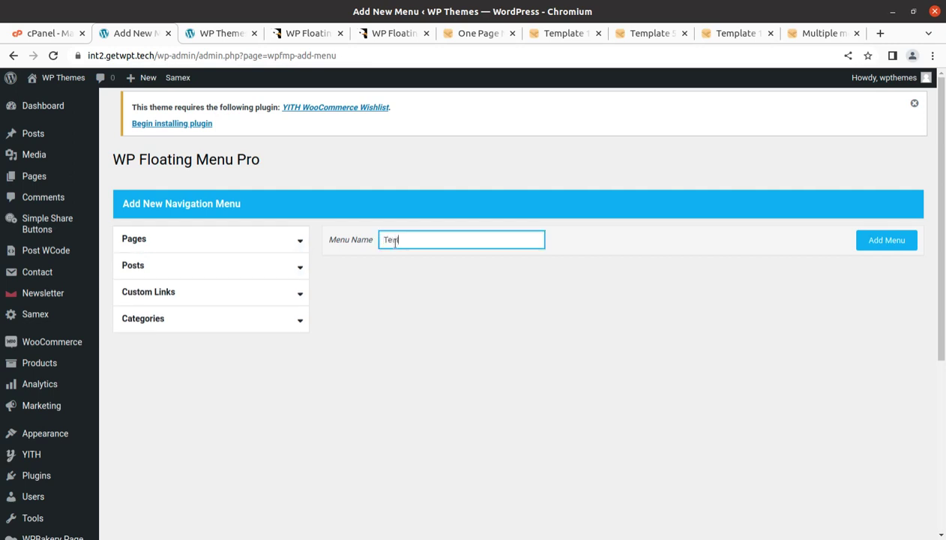
click(887, 242)
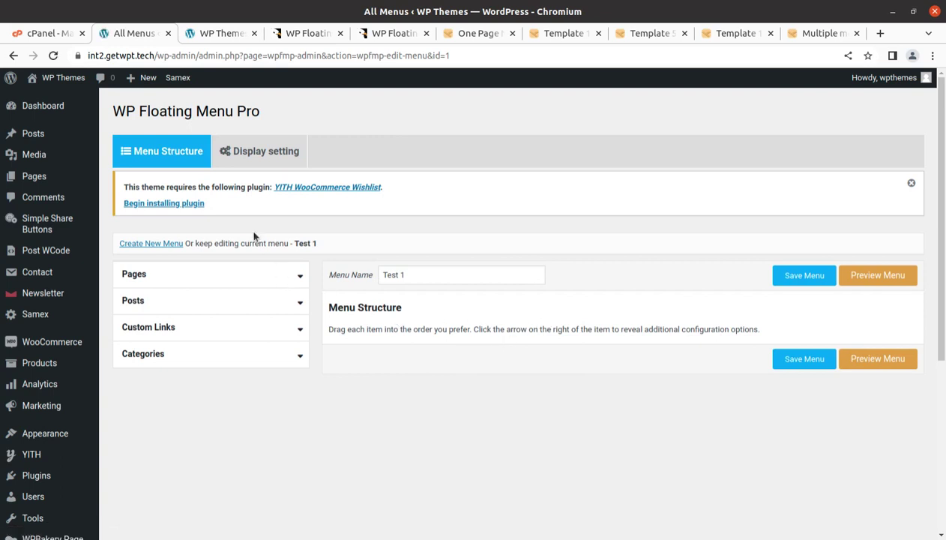
- Examine the display settings of the Test 1 menu and the list of available inbuilt templates
click(255, 158)
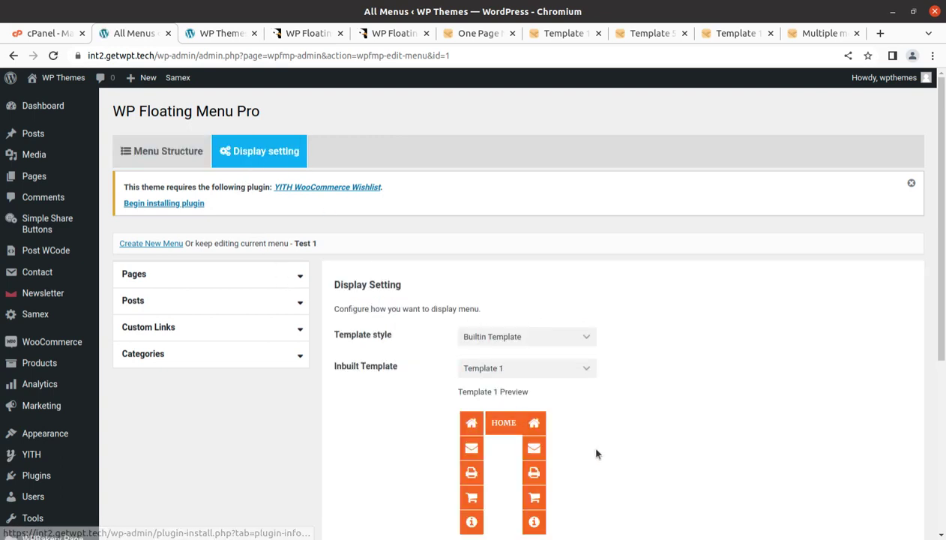
scroll(596, 453, down, 3)
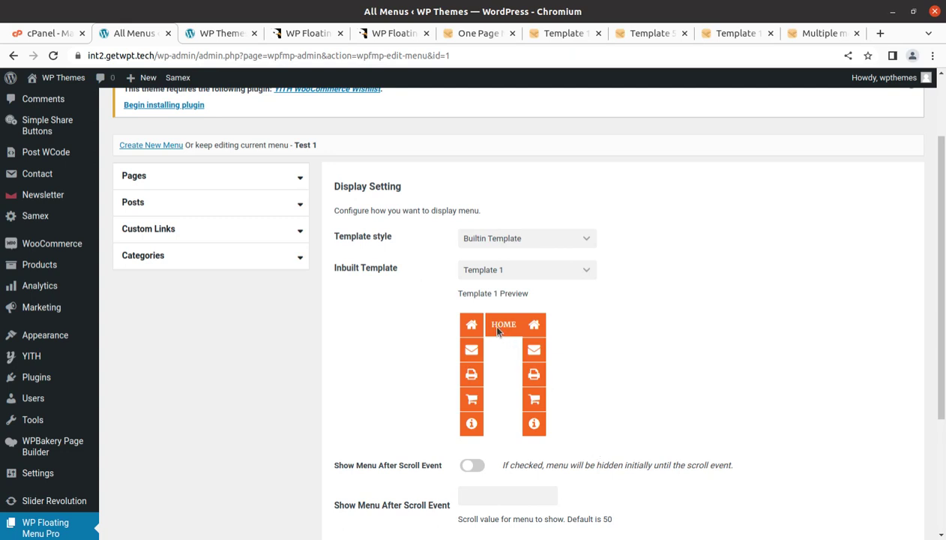
scroll(313, 494, down, 3)
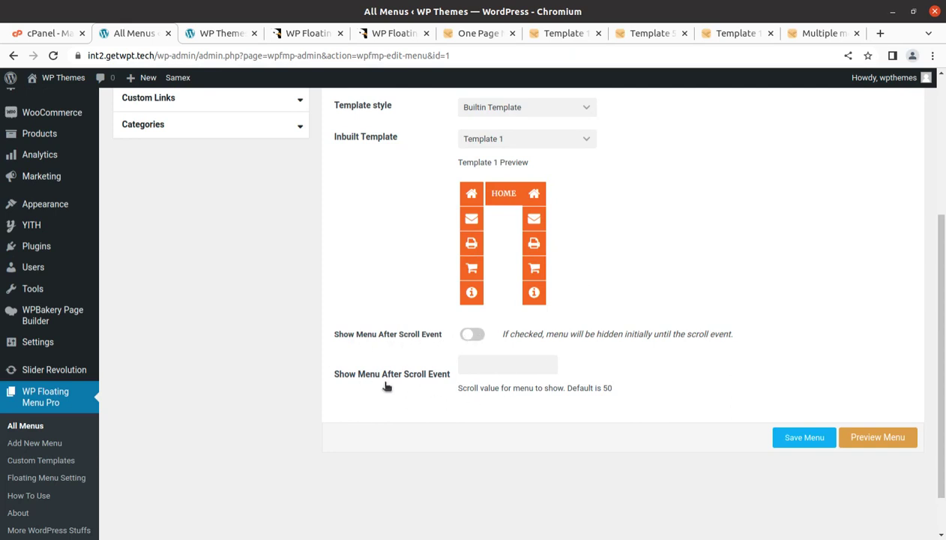
scroll(467, 368, up, 2)
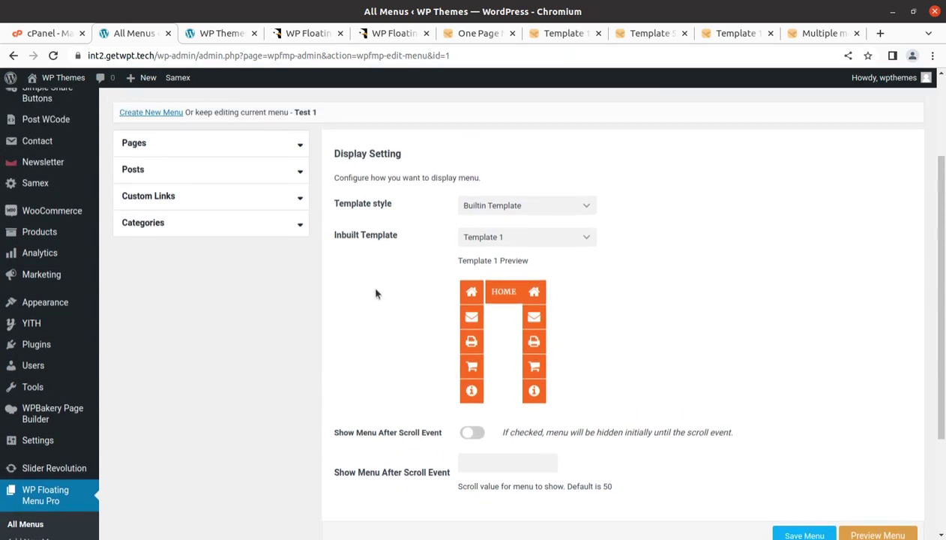
click(534, 240)
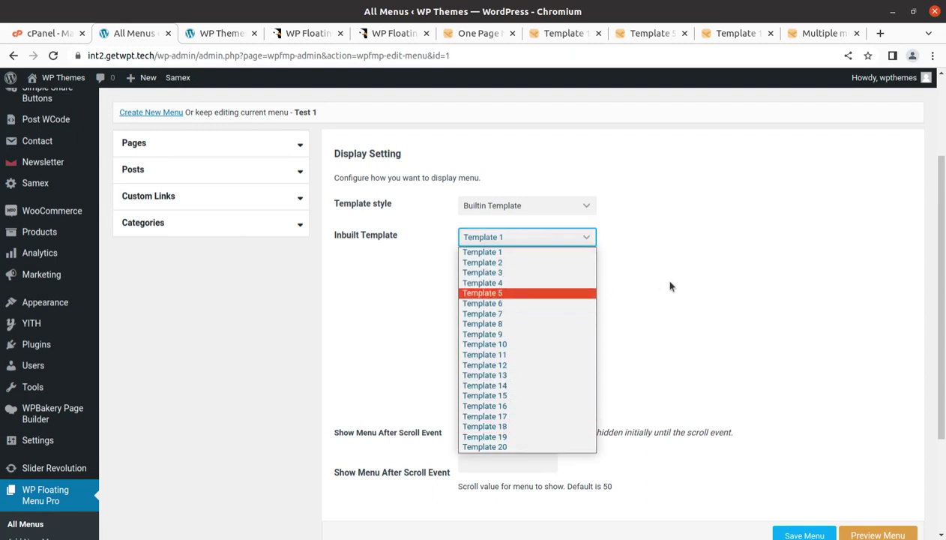
click(688, 285)
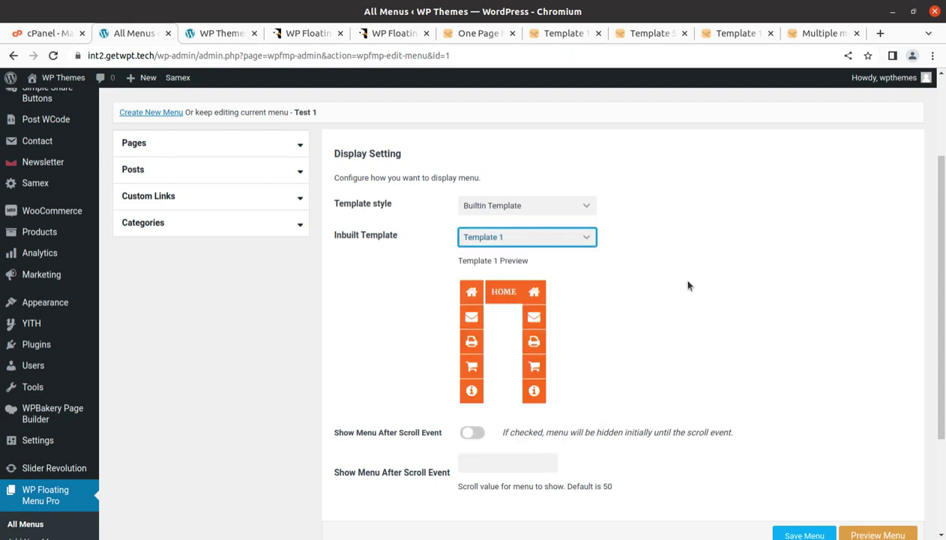
- Try inbuilt templates 2, 3 and 4 for the Test 1 menu, compare their previews, and go back to Template 3
click(511, 243)
click(499, 260)
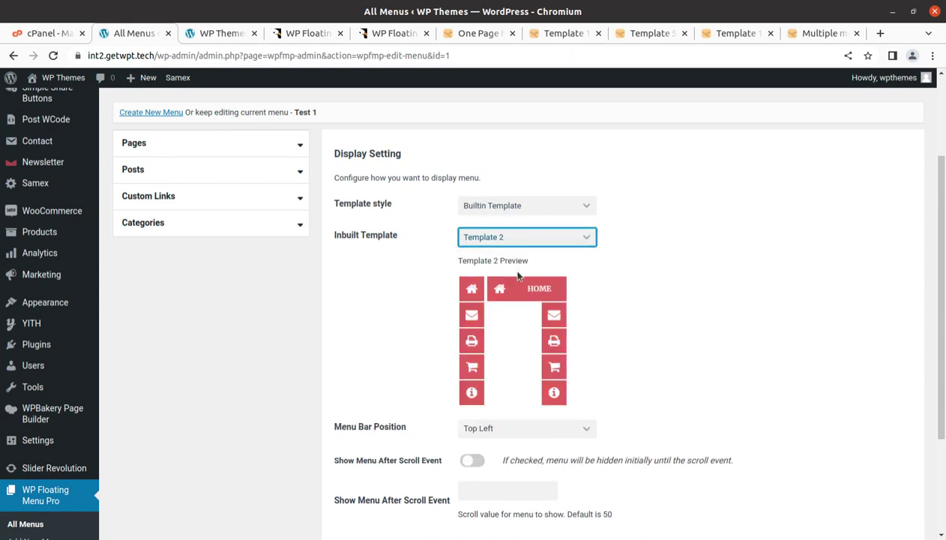
click(520, 237)
click(501, 279)
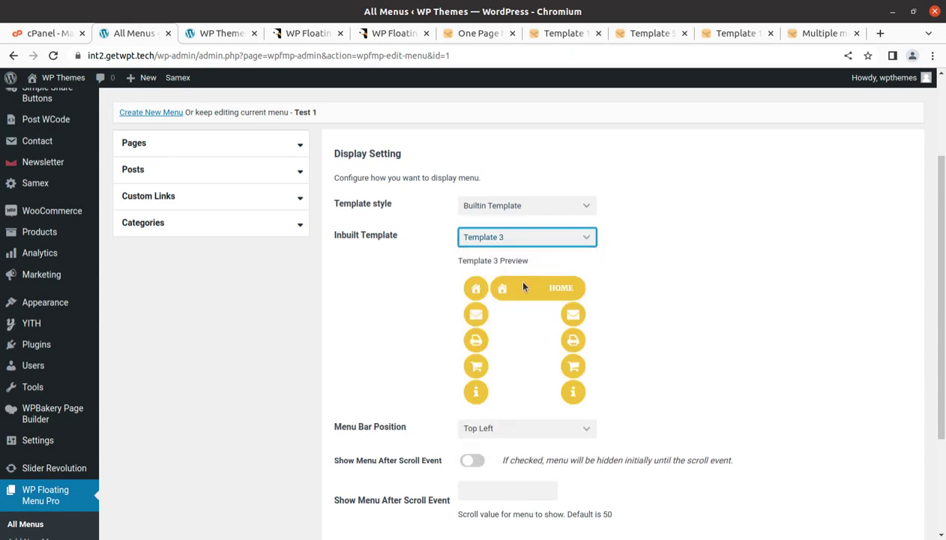
click(564, 238)
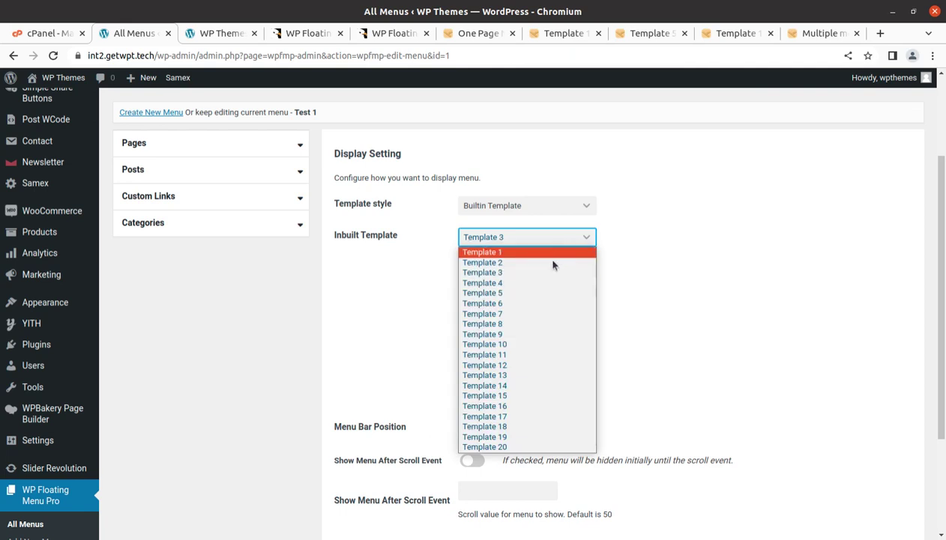
click(505, 284)
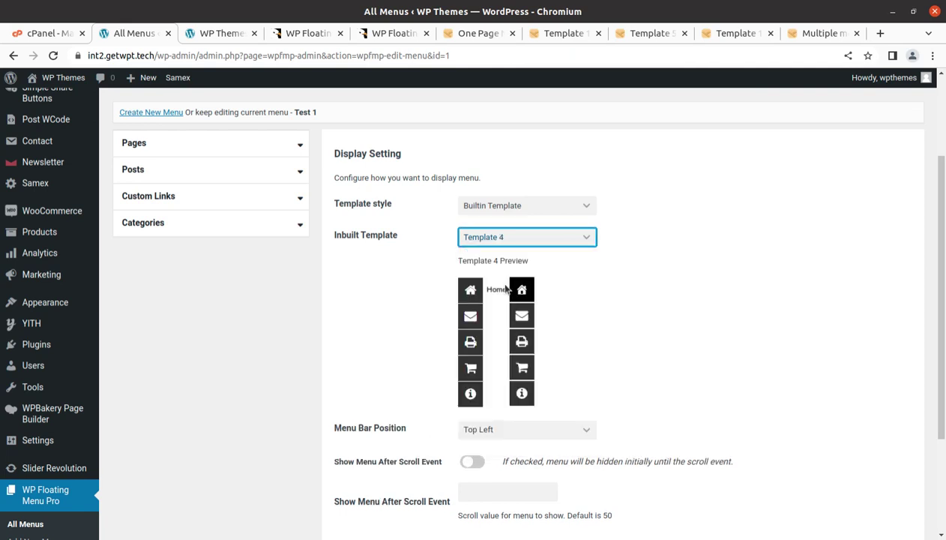
click(559, 243)
click(516, 271)
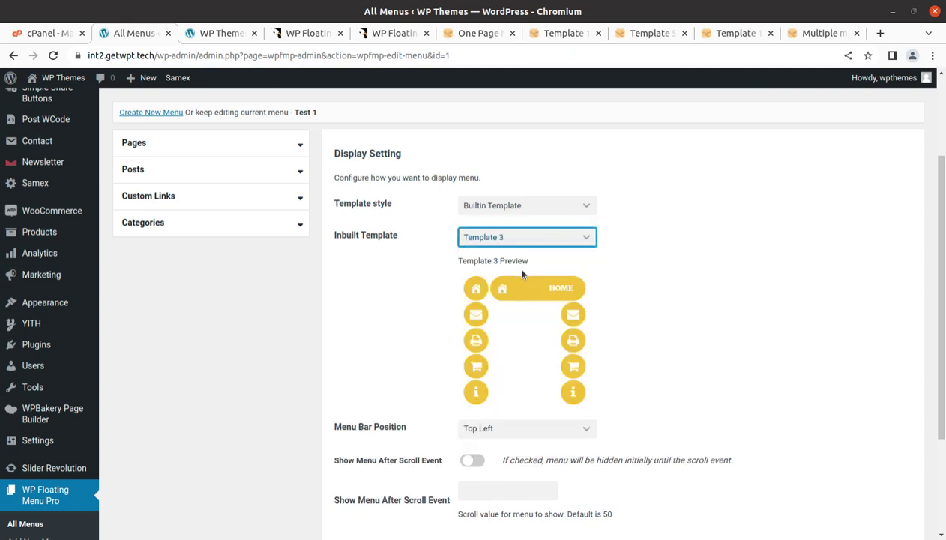
- Try inbuilt templates 13, 16 and 17 for the Test 1 menu to compare their previews
click(559, 238)
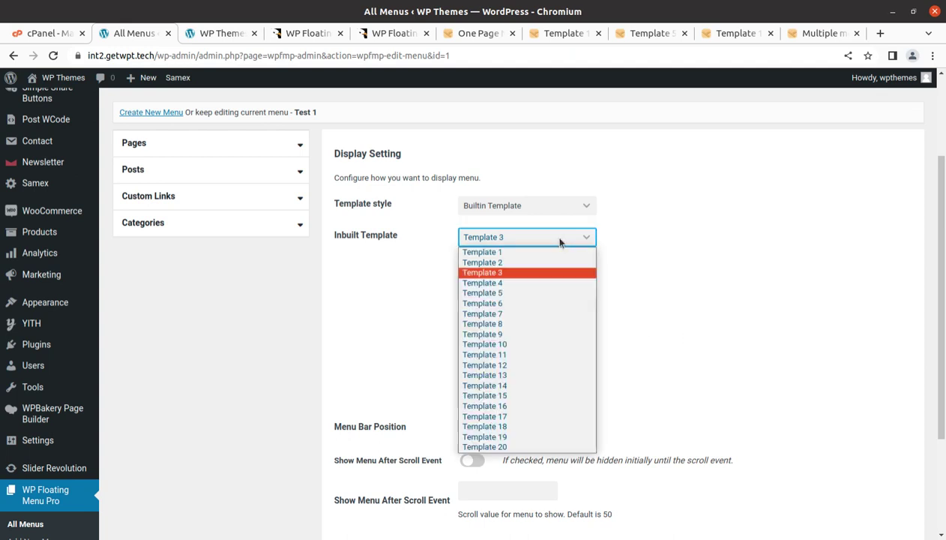
click(524, 381)
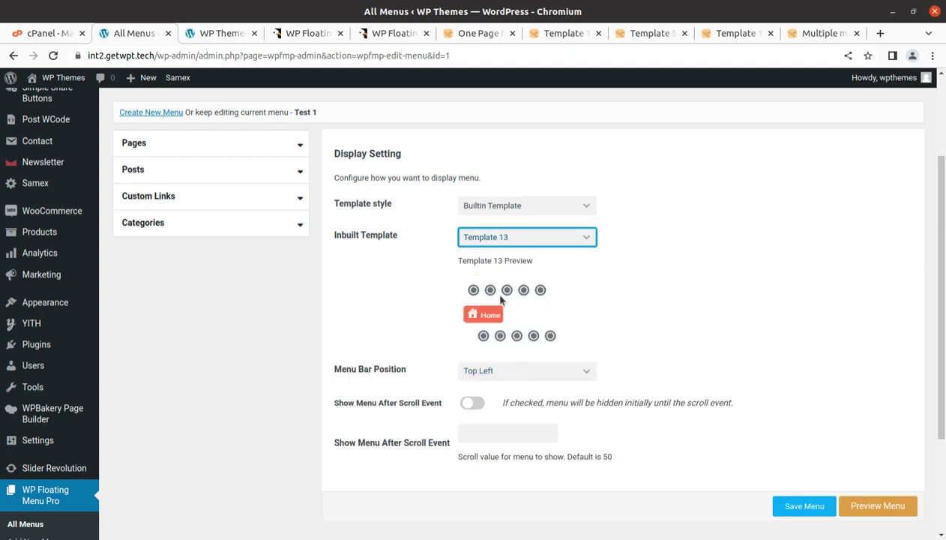
click(584, 236)
click(496, 400)
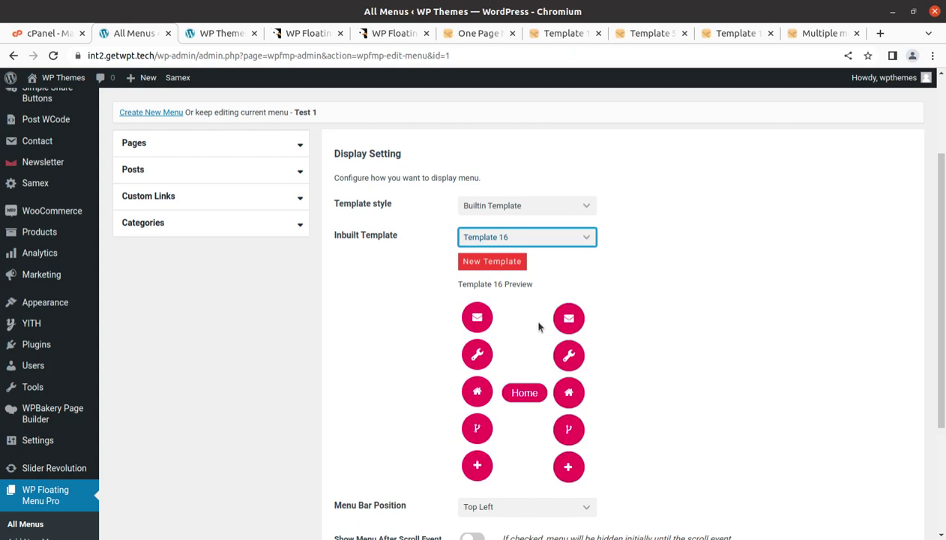
click(566, 238)
click(500, 413)
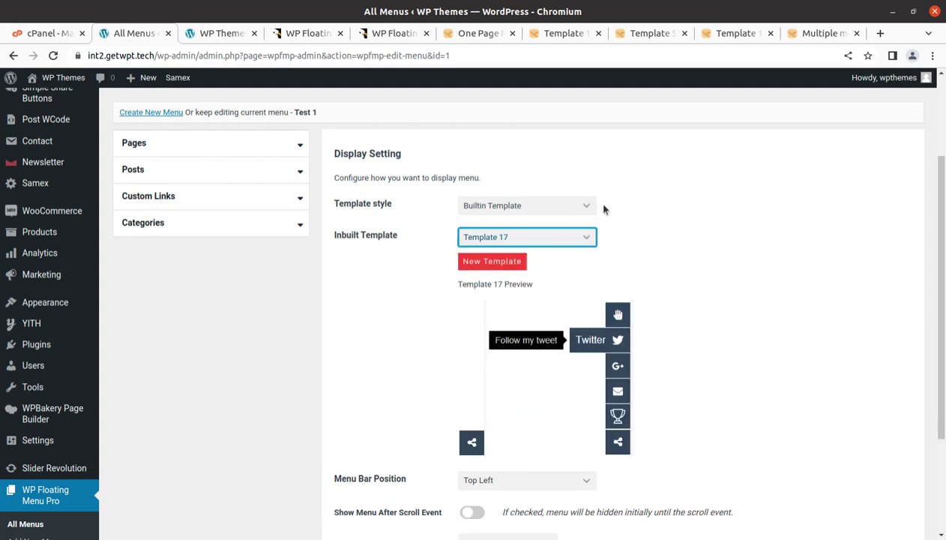
- Check the plugin's live preview, its CodeCanyon item page and the site's home page, and return to the menu's display settings
click(372, 35)
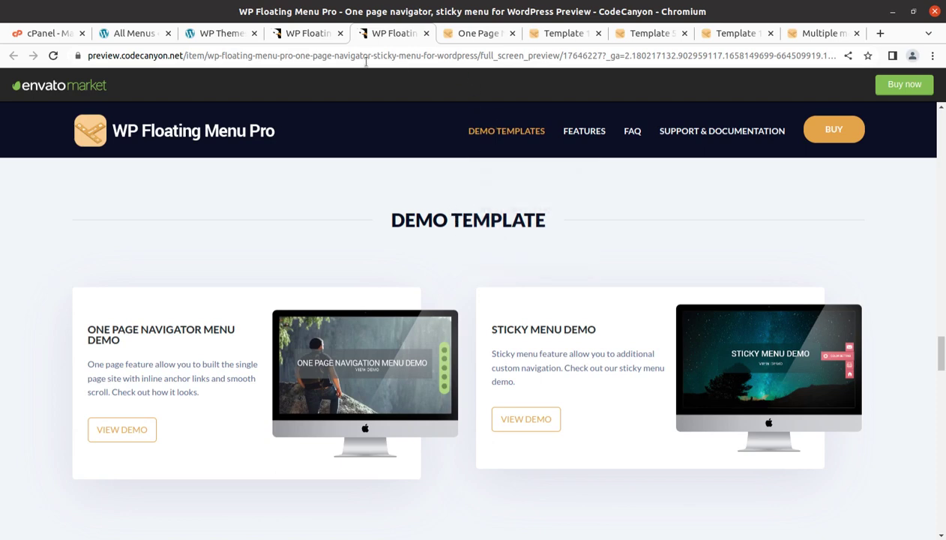
click(294, 36)
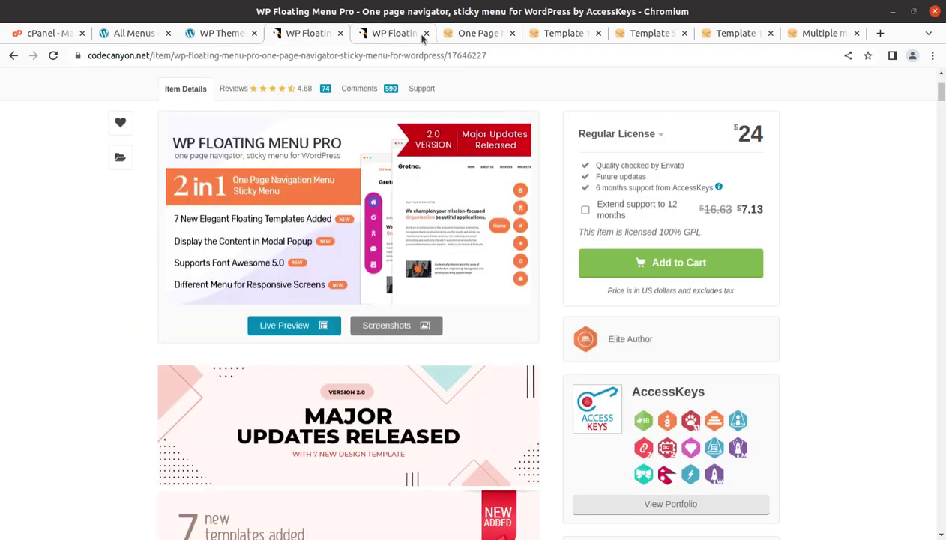
click(234, 38)
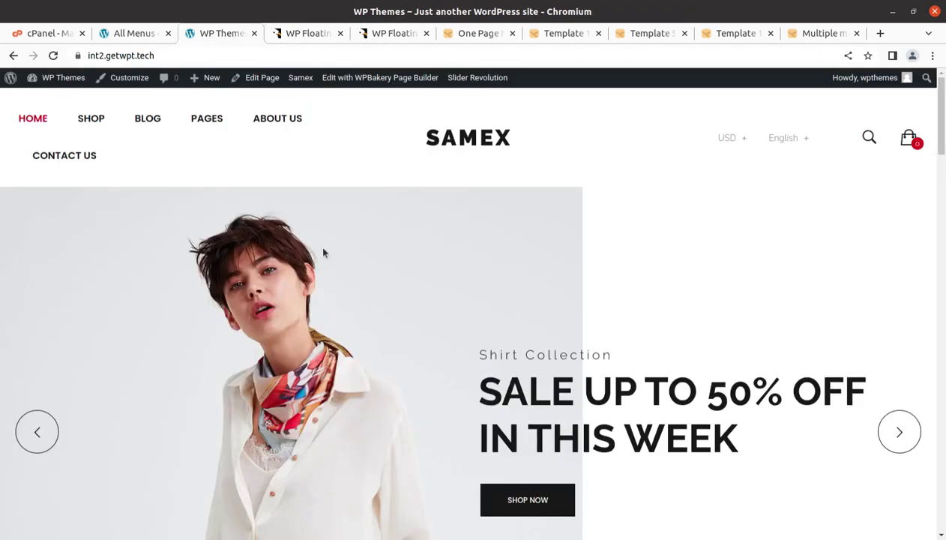
click(125, 33)
- Set the inbuilt template to Template 3 and the menu bar position to Middle Right, and save the Test 1 menu
click(540, 237)
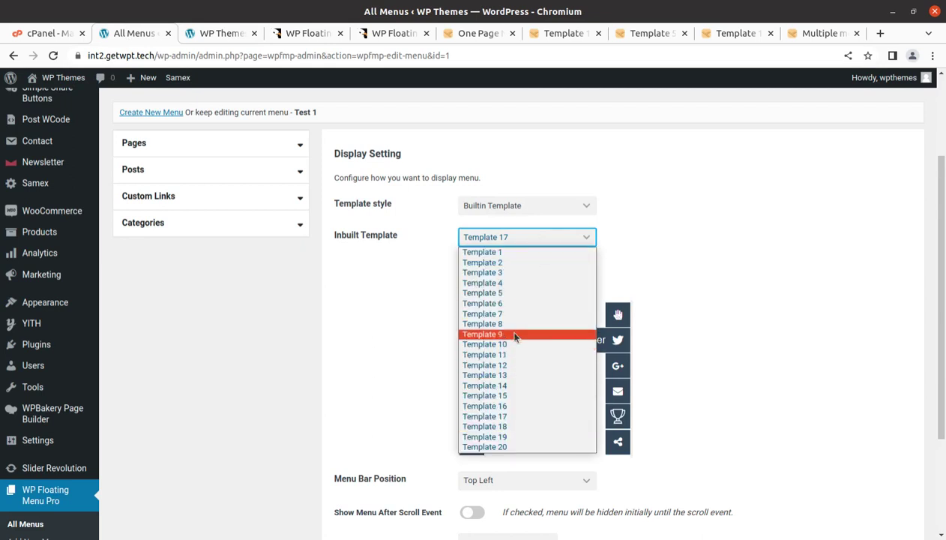
click(539, 272)
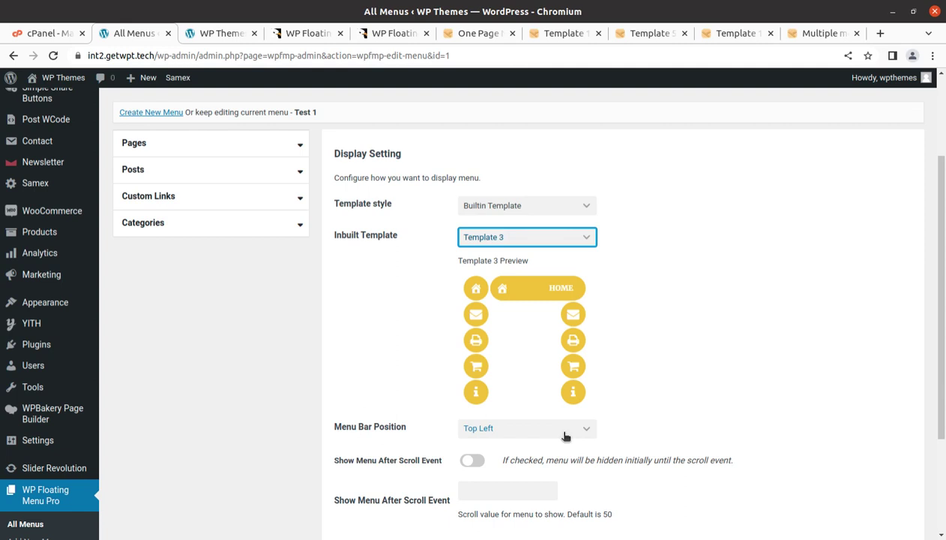
click(557, 430)
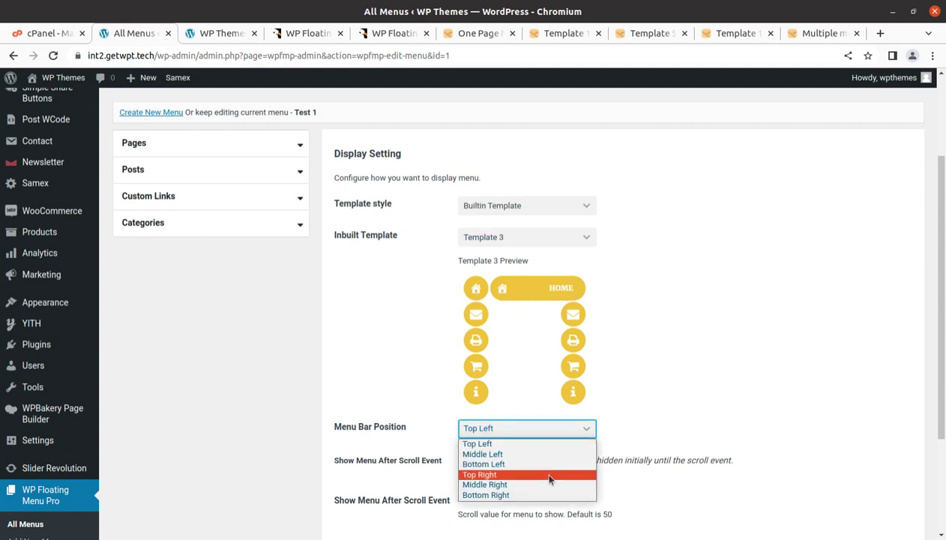
click(549, 476)
click(589, 430)
click(539, 482)
scroll(720, 395, down, 2)
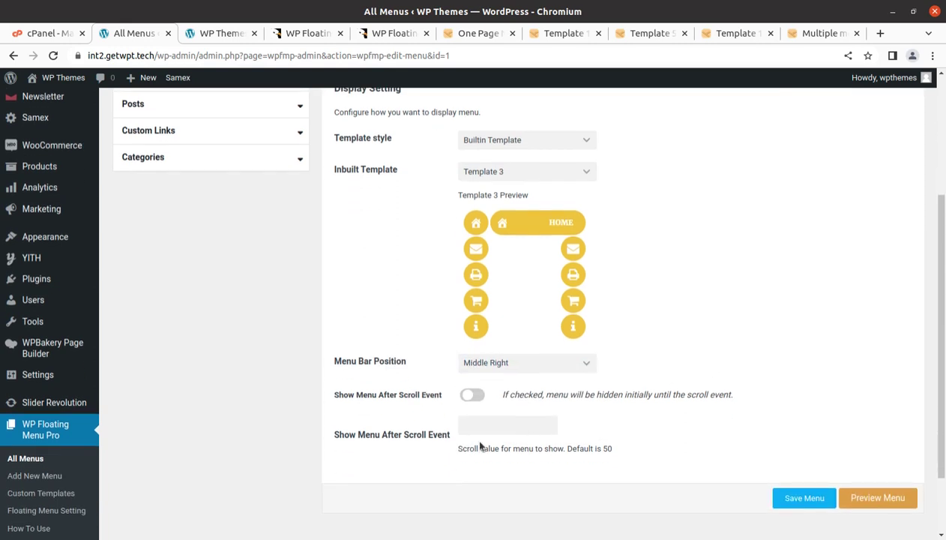
click(799, 505)
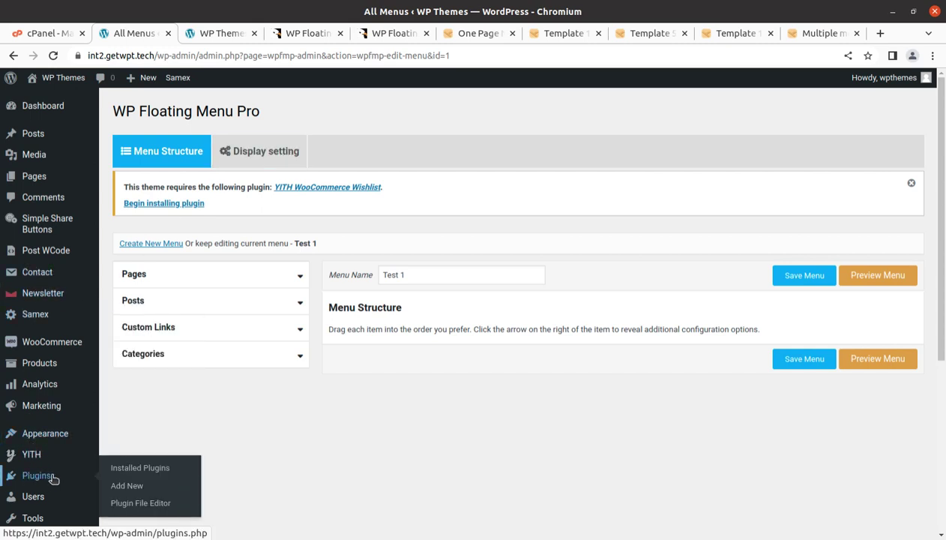
- Open the WordPress Menus page under Appearance and look through the existing menus and their items
mouse_move(49, 456)
mouse_move(55, 432)
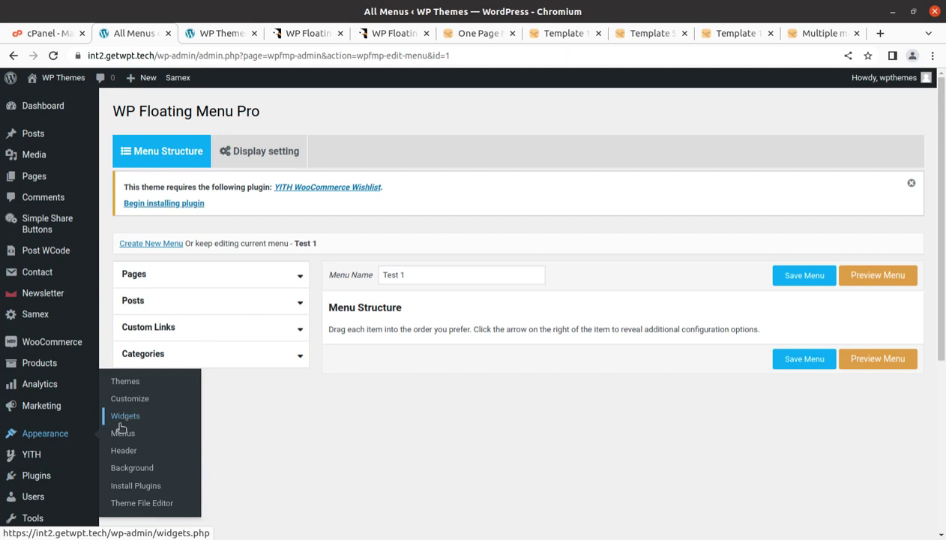
click(121, 434)
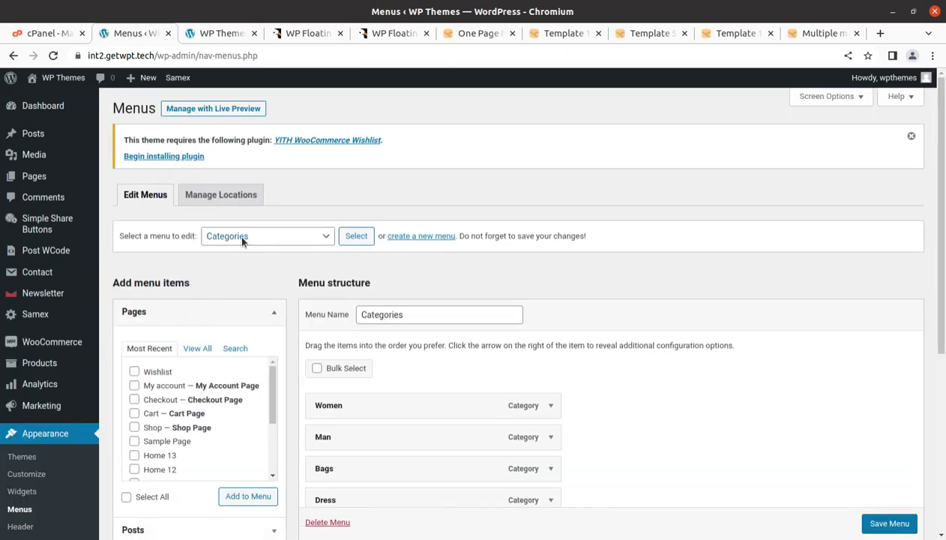
click(241, 239)
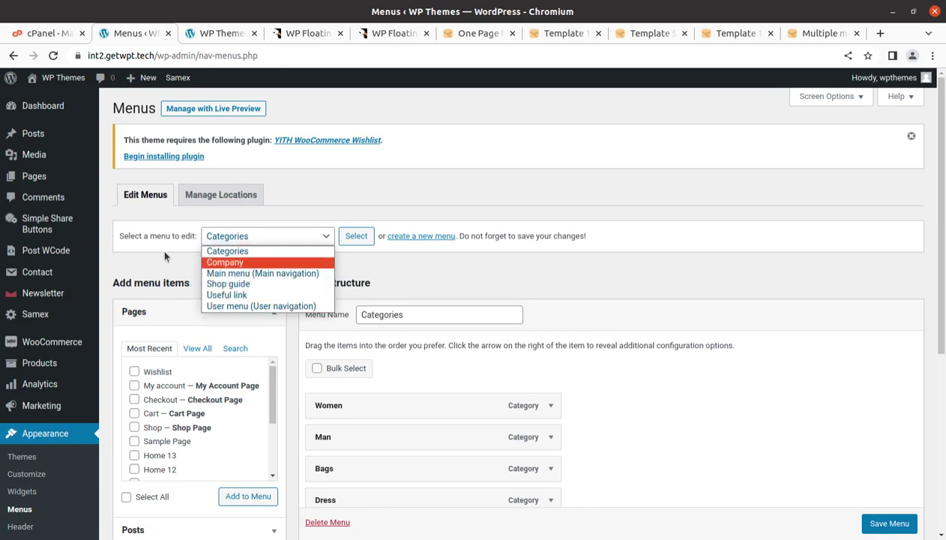
scroll(36, 443, down, 5)
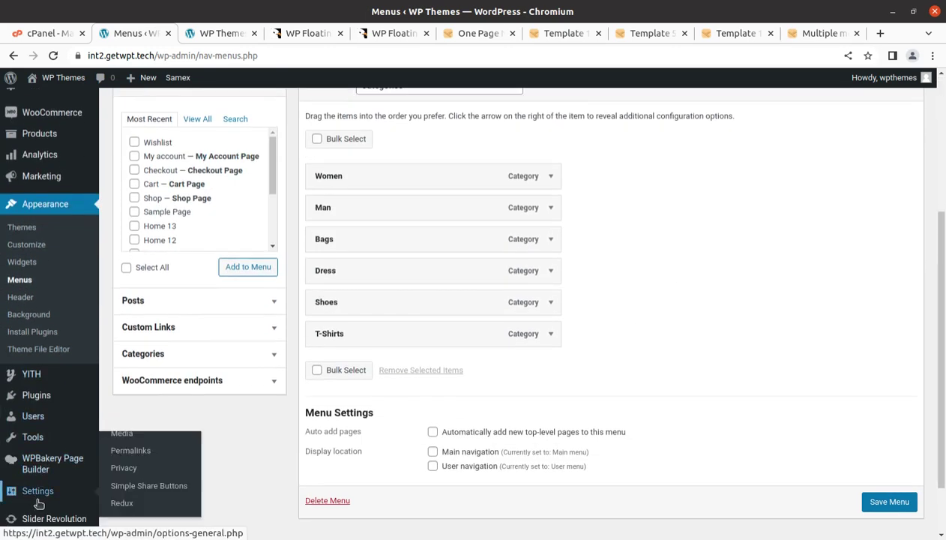
- Reopen the Test 1 floating menu for editing and add the pages About us, Blog and Cart to its structure
click(42, 486)
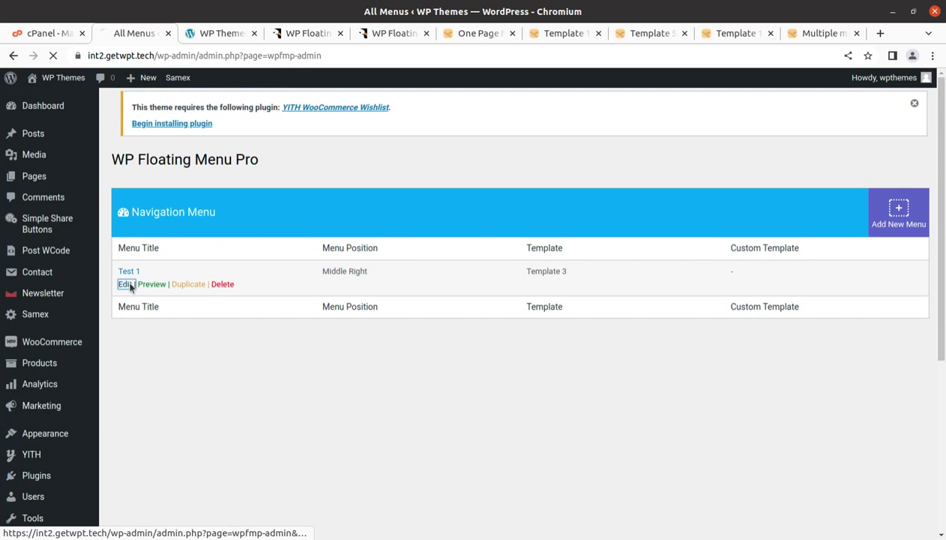
click(125, 284)
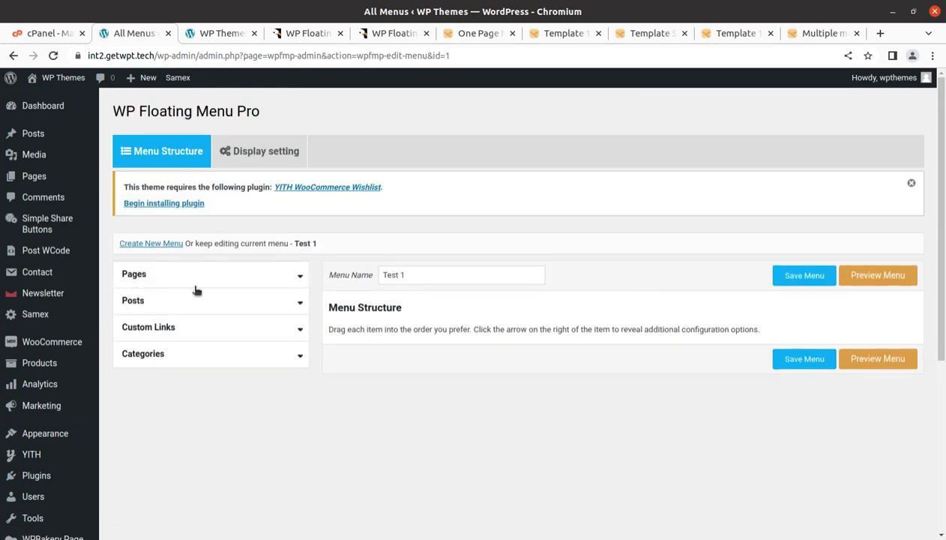
scroll(37, 491, down, 2)
scroll(190, 444, up, 2)
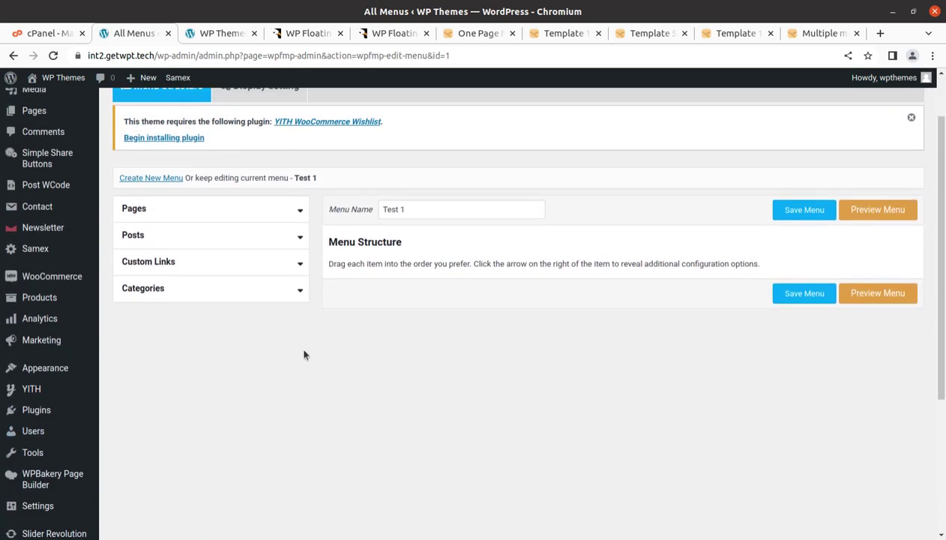
click(216, 214)
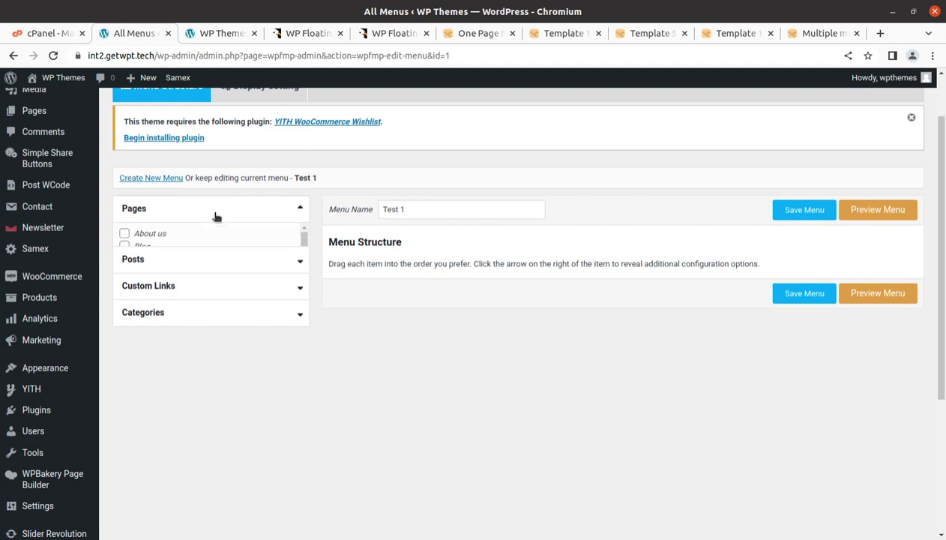
click(125, 233)
click(124, 246)
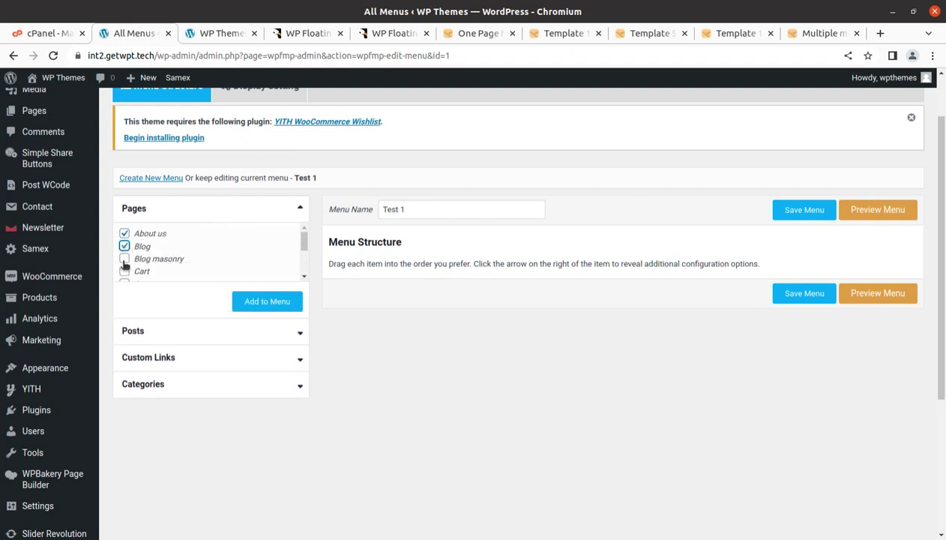
click(125, 271)
click(261, 303)
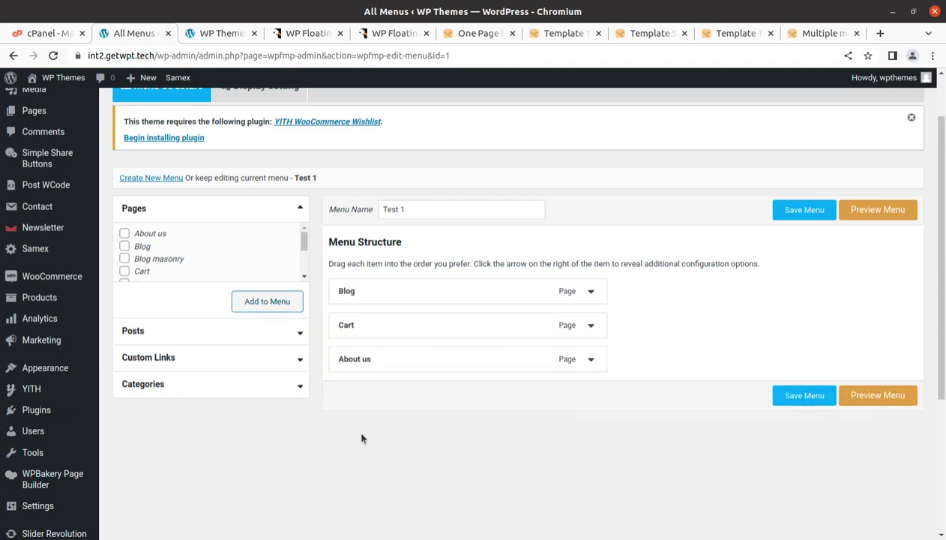
- Look through the custom link fields and the categories that can be added to the Test 1 menu
click(208, 359)
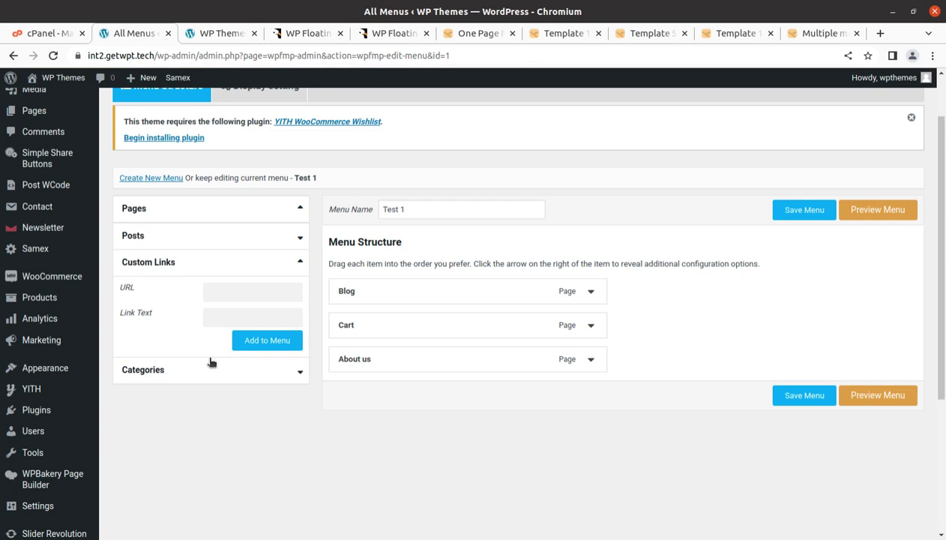
click(187, 372)
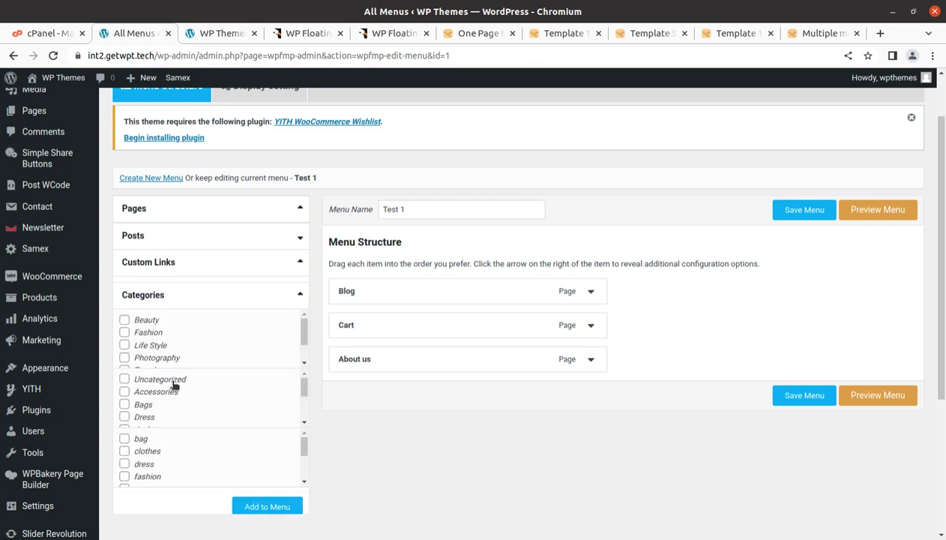
scroll(182, 352, down, 2)
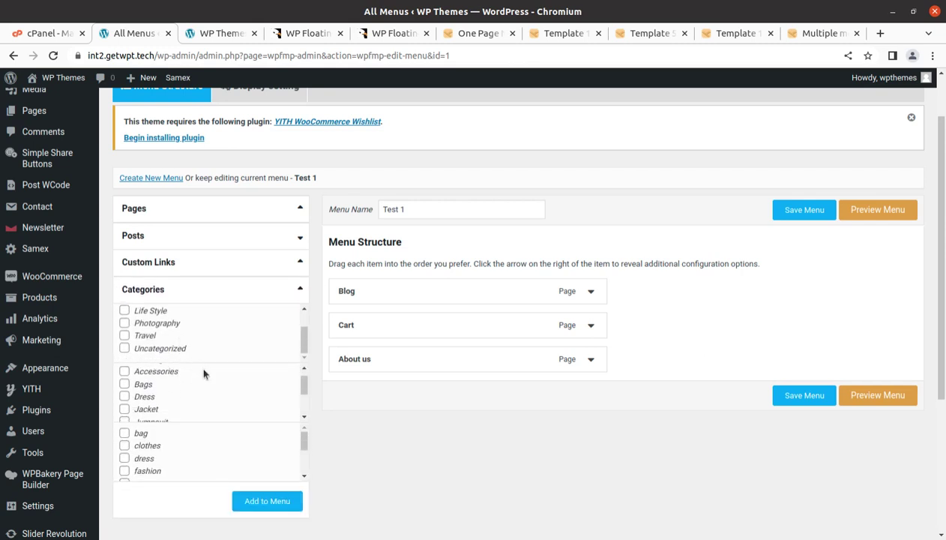
scroll(203, 373, down, 6)
scroll(315, 396, up, 3)
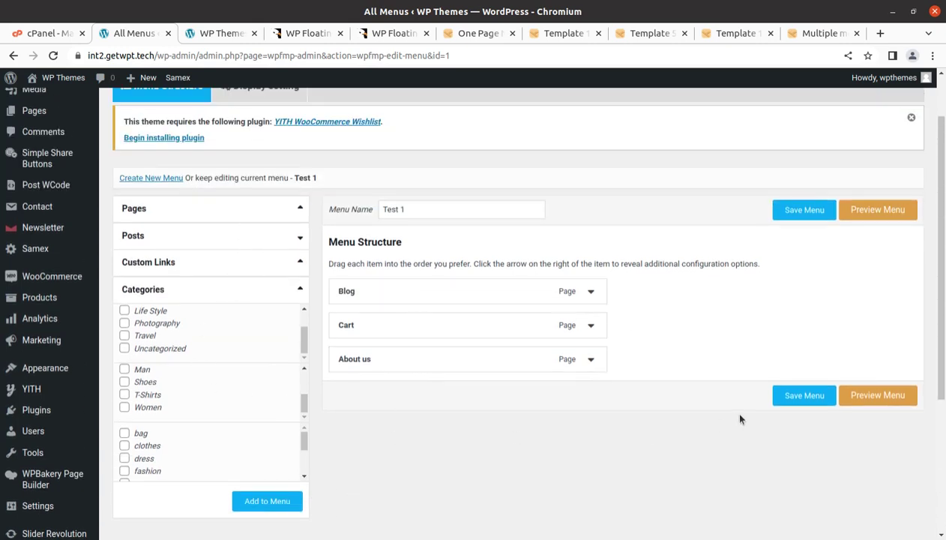
- Save the Test 1 menu, reload the site's home page to check for the floating menu, and return to the menu editor
click(795, 404)
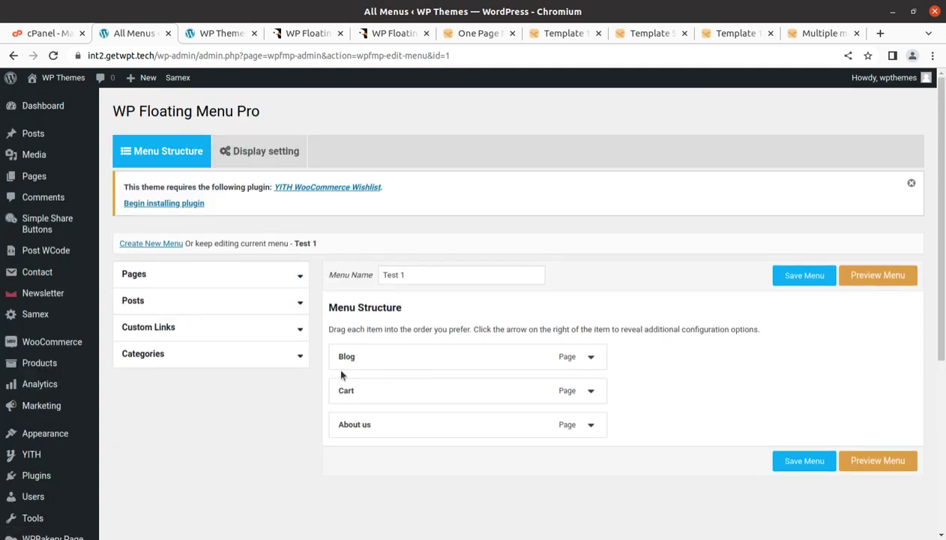
click(216, 35)
click(53, 55)
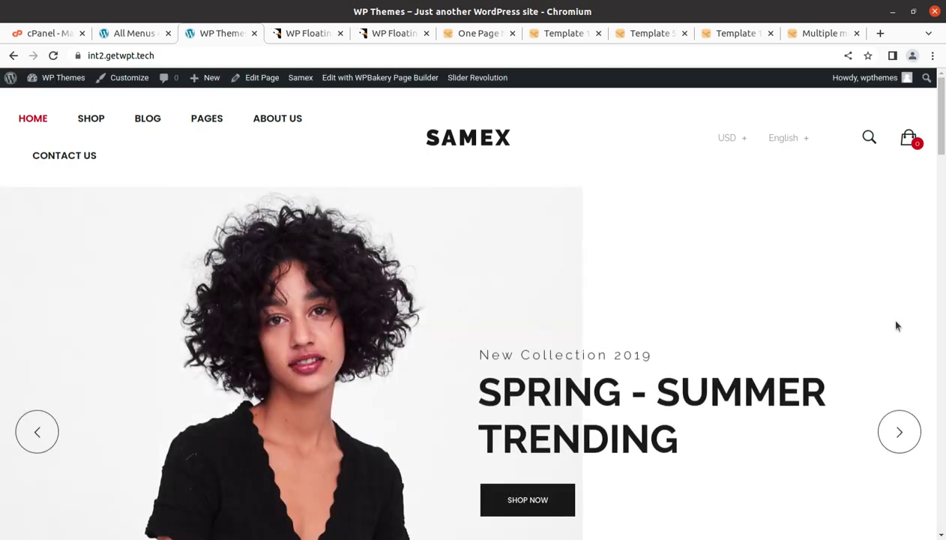
scroll(898, 326, down, 5)
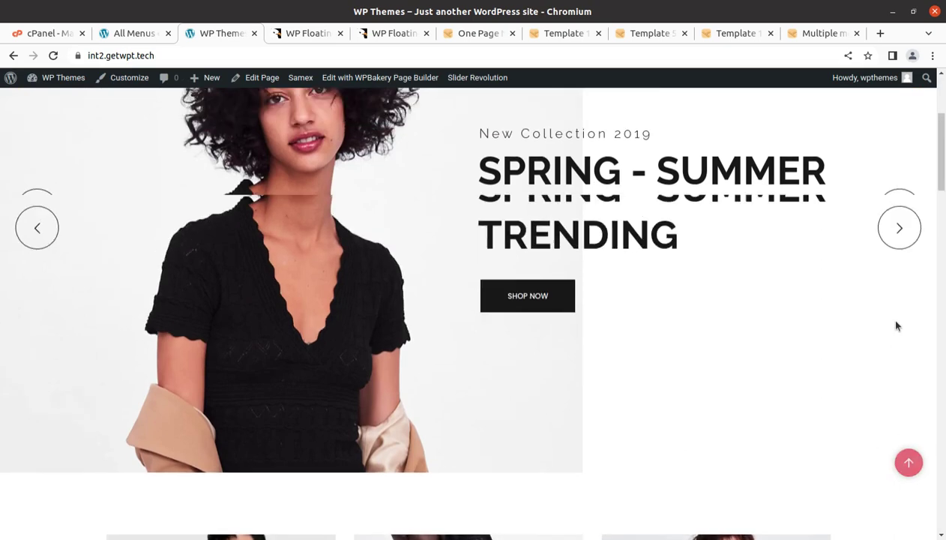
scroll(897, 325, up, 5)
click(137, 33)
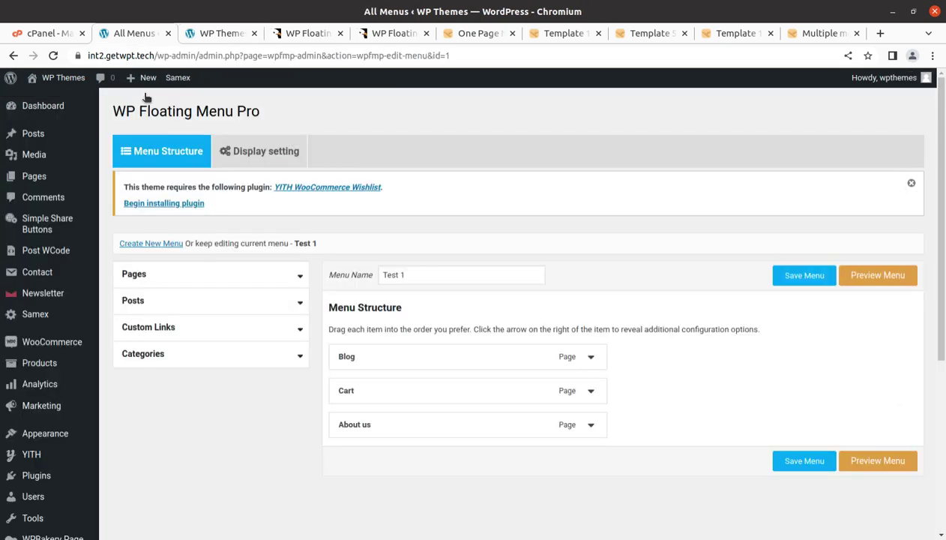
- Save the Test 1 menu, check its template and position in the display settings, and save it again
click(789, 465)
click(249, 151)
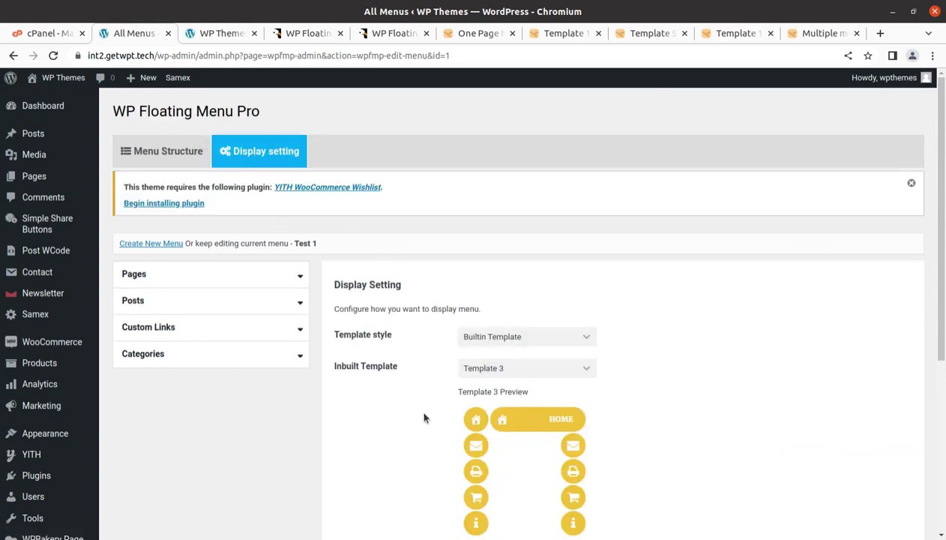
scroll(424, 418, down, 5)
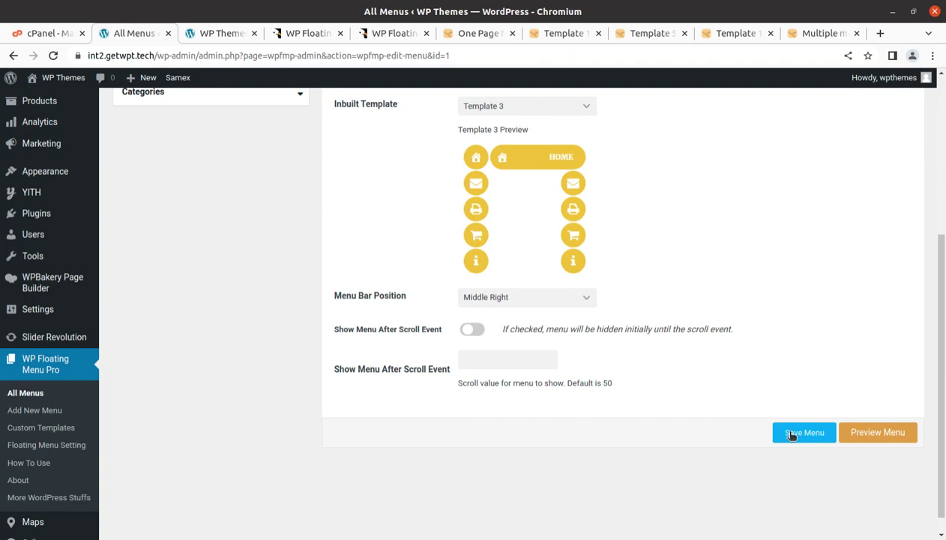
click(792, 435)
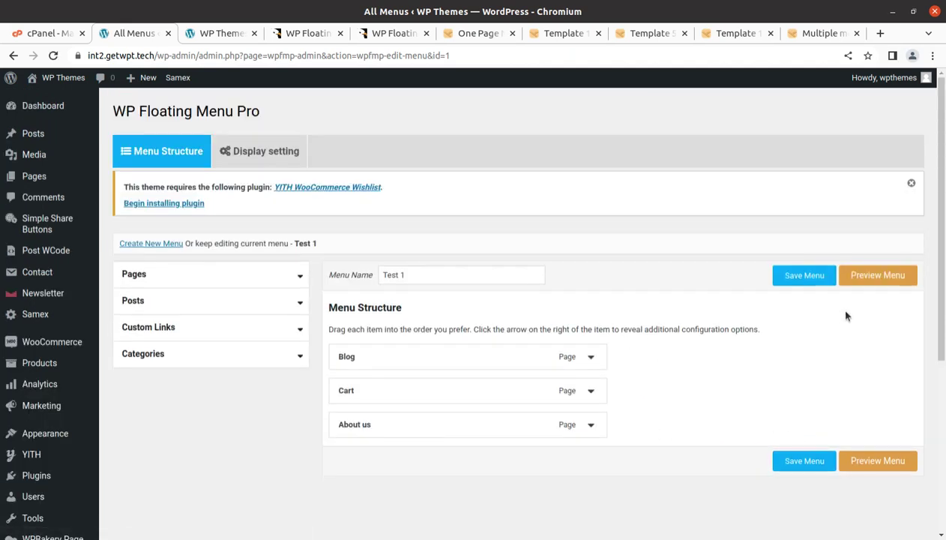
- Preview the Test 1 menu on the site, try its floating items by opening the Blog page, and return to the preview
click(859, 279)
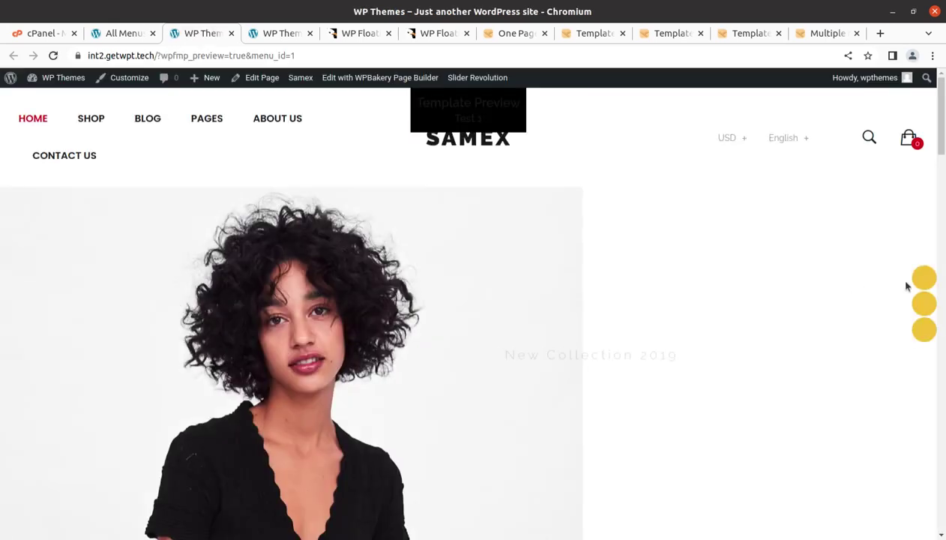
click(924, 280)
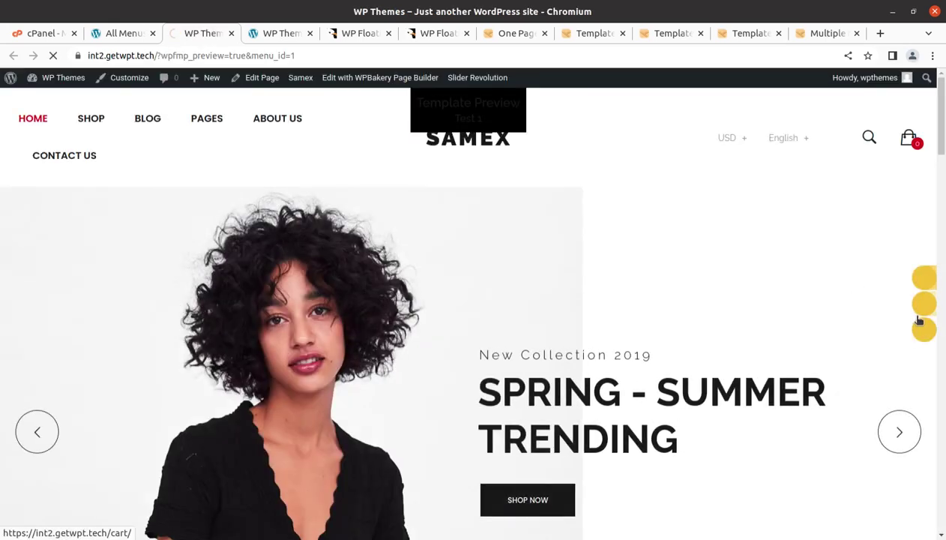
click(924, 300)
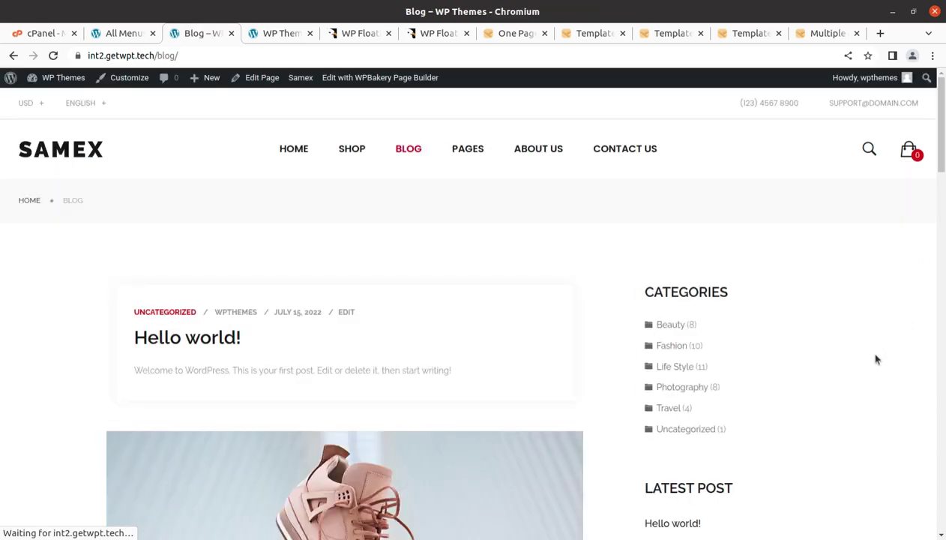
click(16, 60)
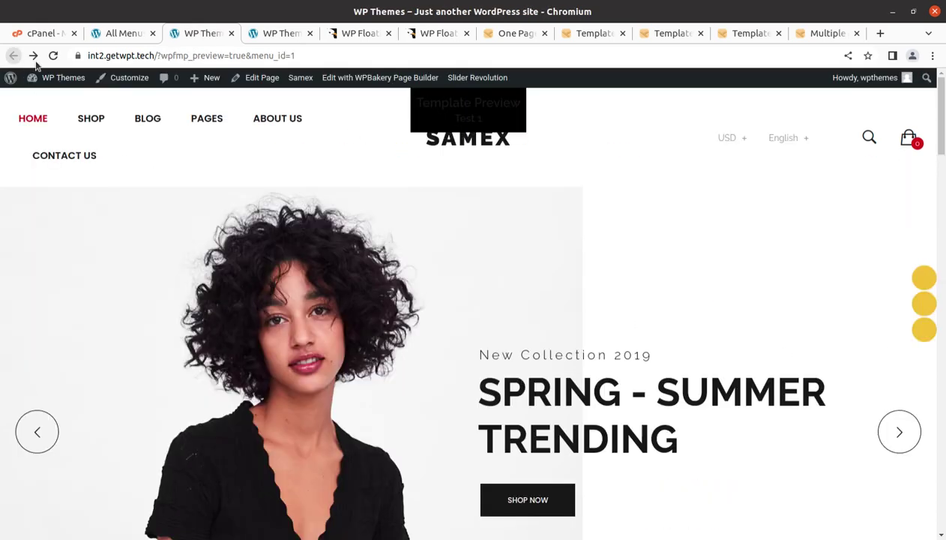
click(925, 279)
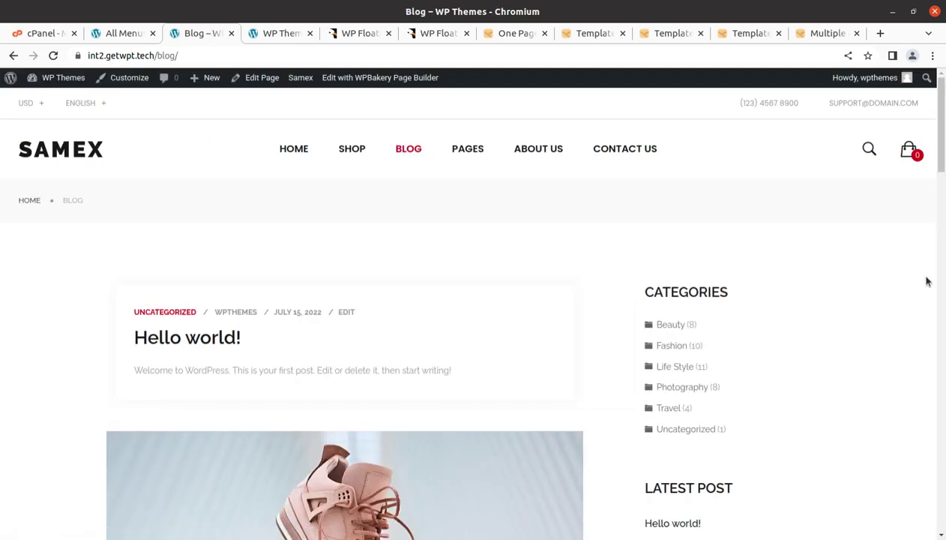
click(13, 55)
- Load the site's home page without the preview parameters and check the whole page for the floating menu
mouse_move(83, 113)
drag(157, 56, 445, 55)
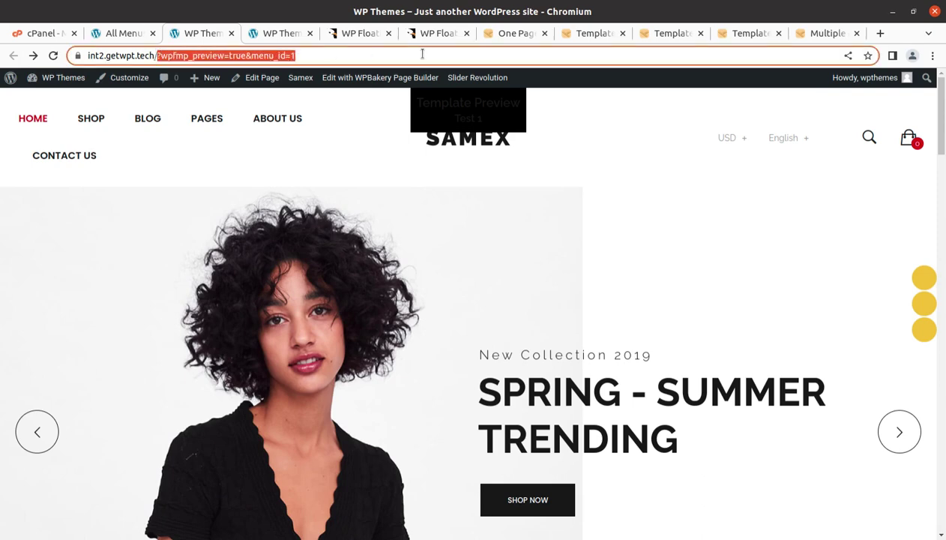
key(BackSpace)
key(Return)
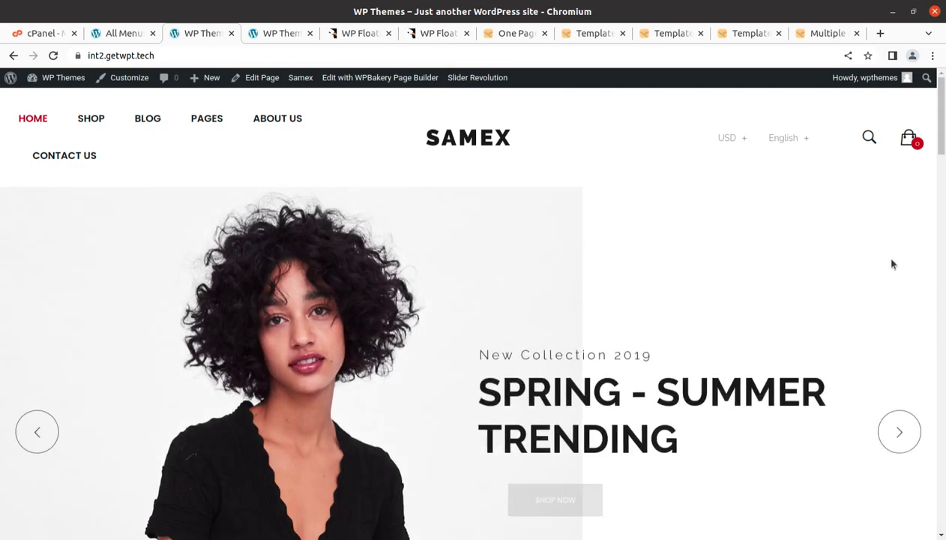
scroll(928, 277, down, 10)
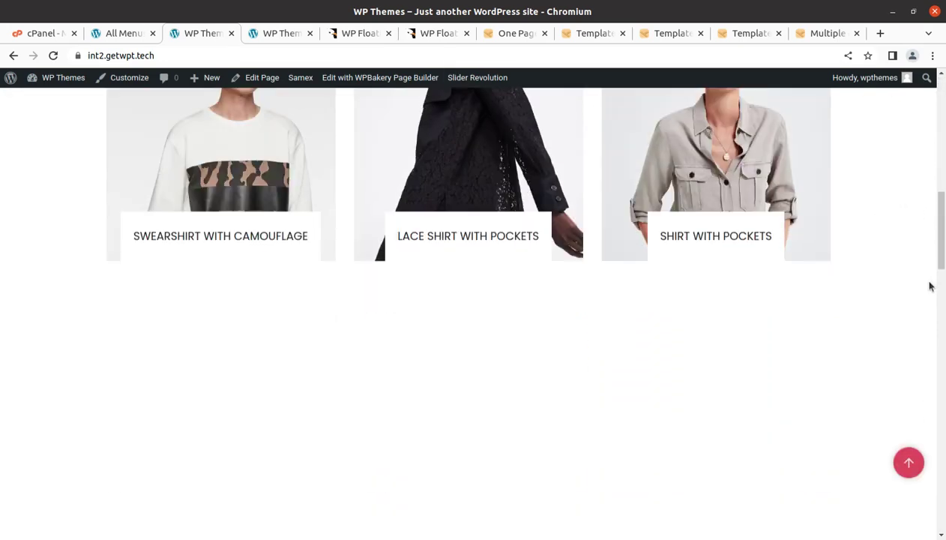
click(902, 468)
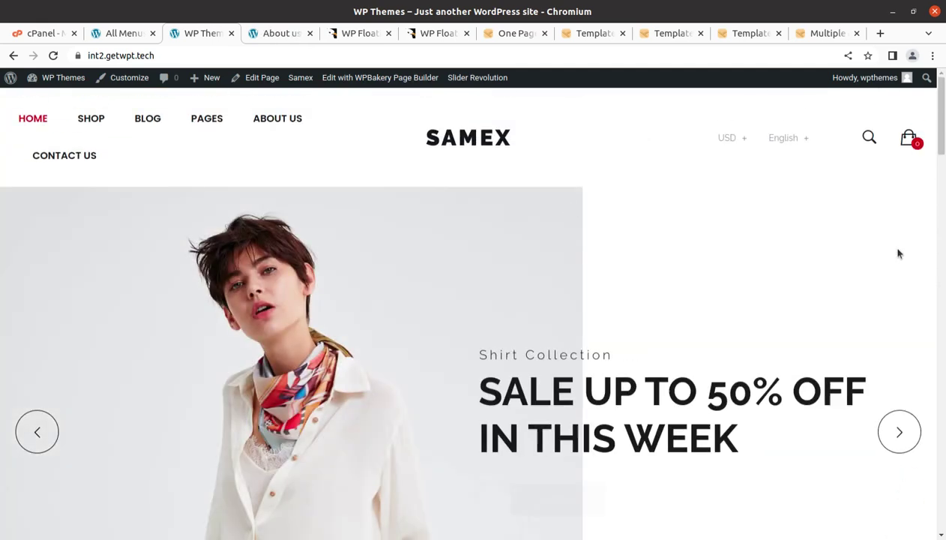
- Return to the Test 1 menu editor and open the plugin's Floating Menu Setting page
click(123, 34)
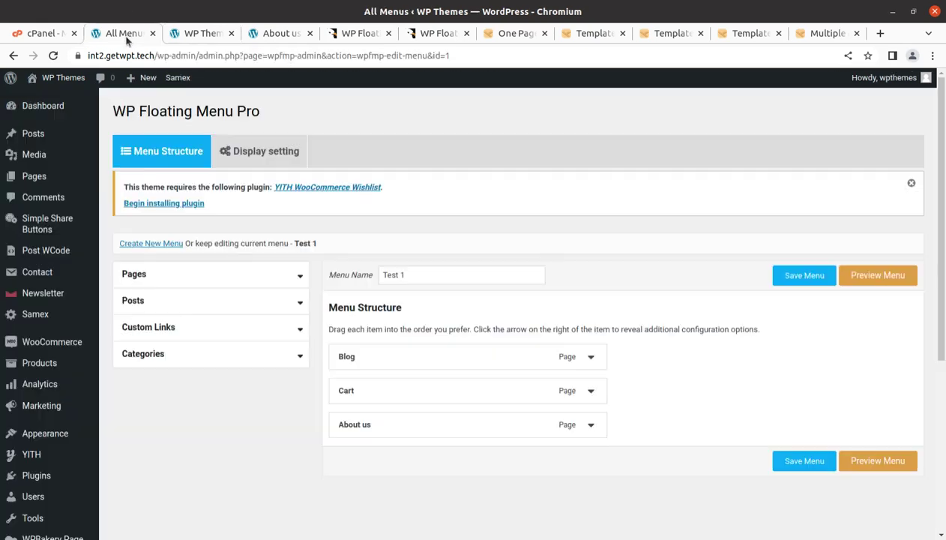
scroll(139, 375, down, 5)
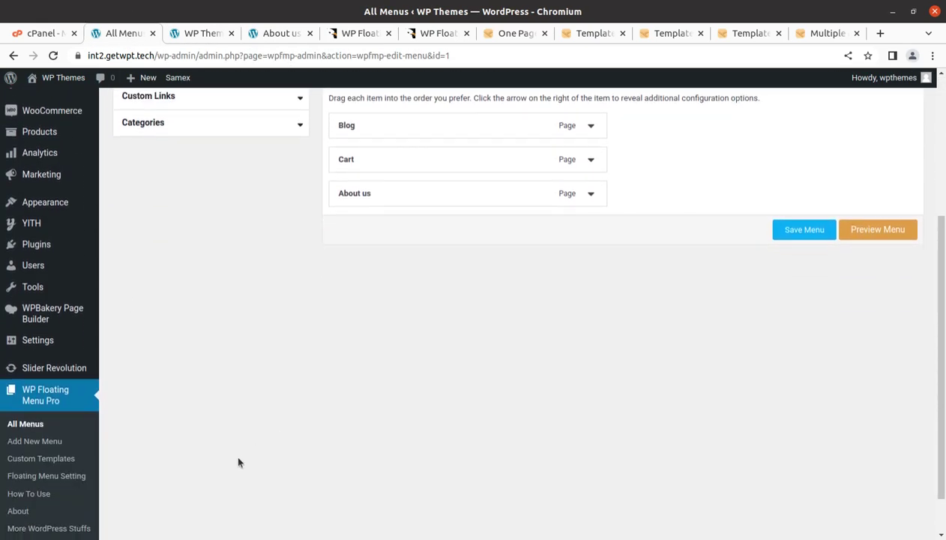
scroll(176, 450, down, 1)
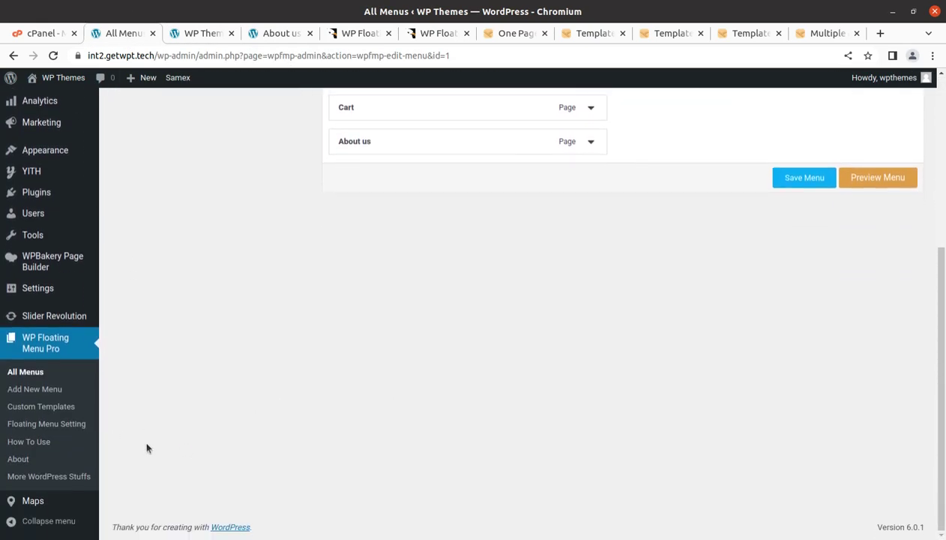
click(52, 432)
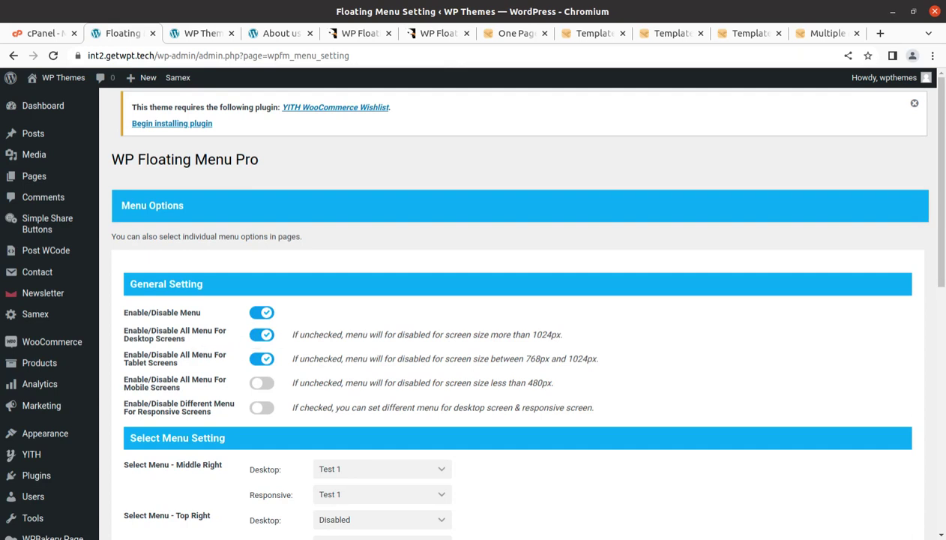
- Look through the general enable/disable options and the menu assigned to each screen position
scroll(468, 304, down, 3)
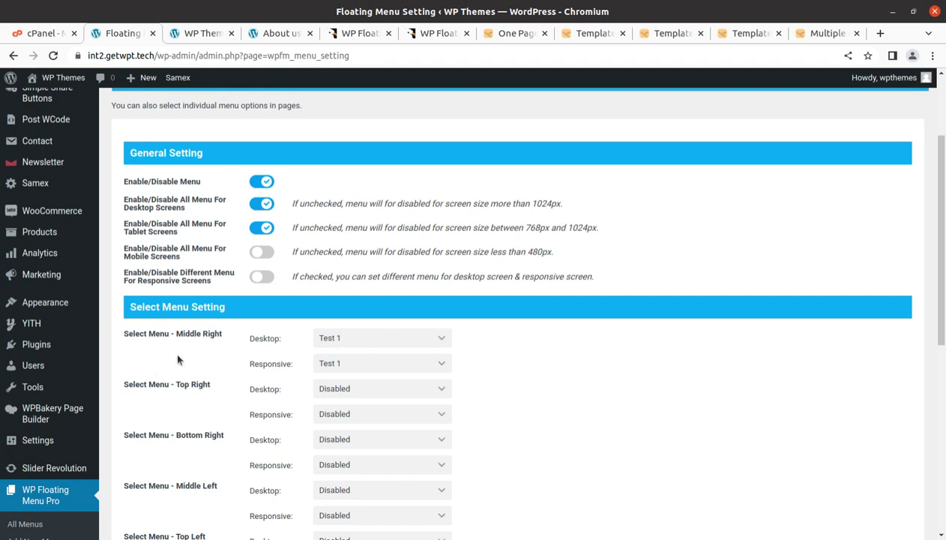
scroll(195, 365, down, 3)
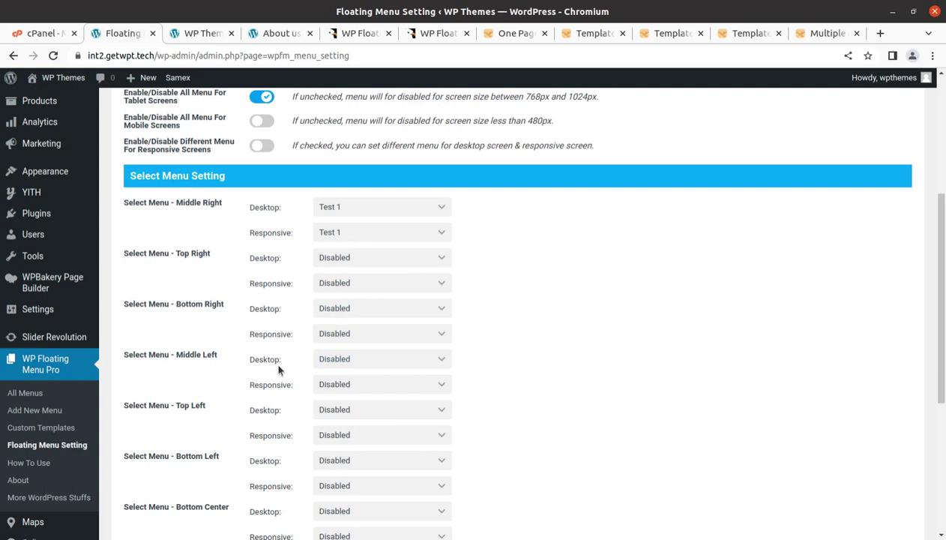
scroll(278, 369, up, 3)
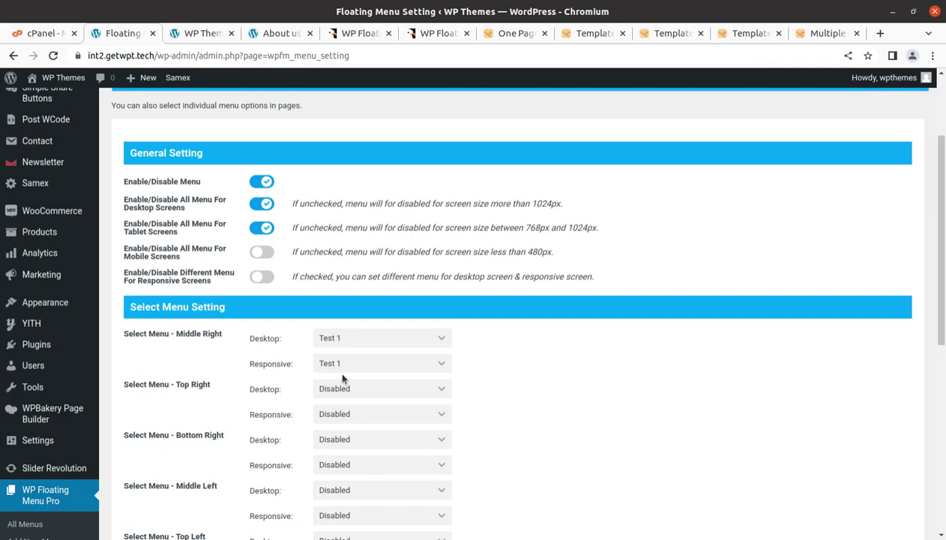
scroll(337, 368, down, 2)
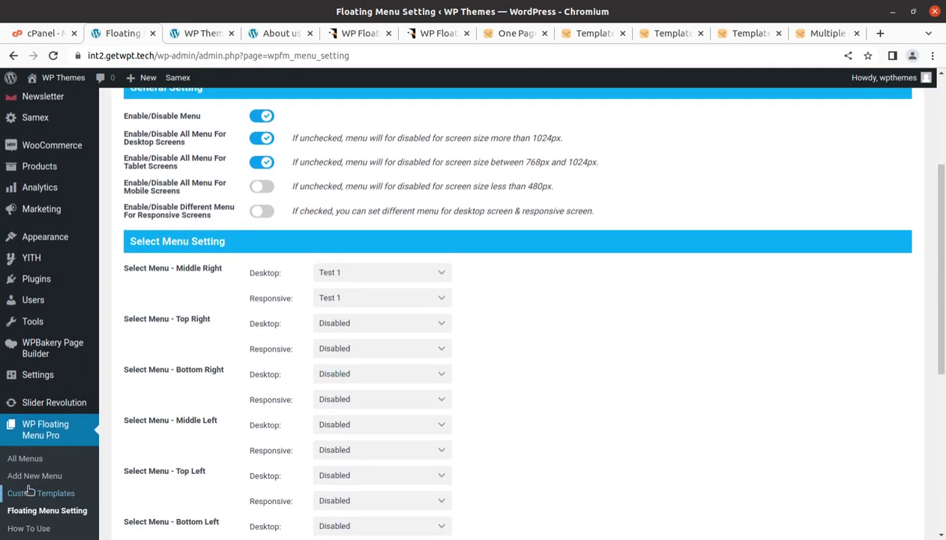
scroll(35, 479, down, 2)
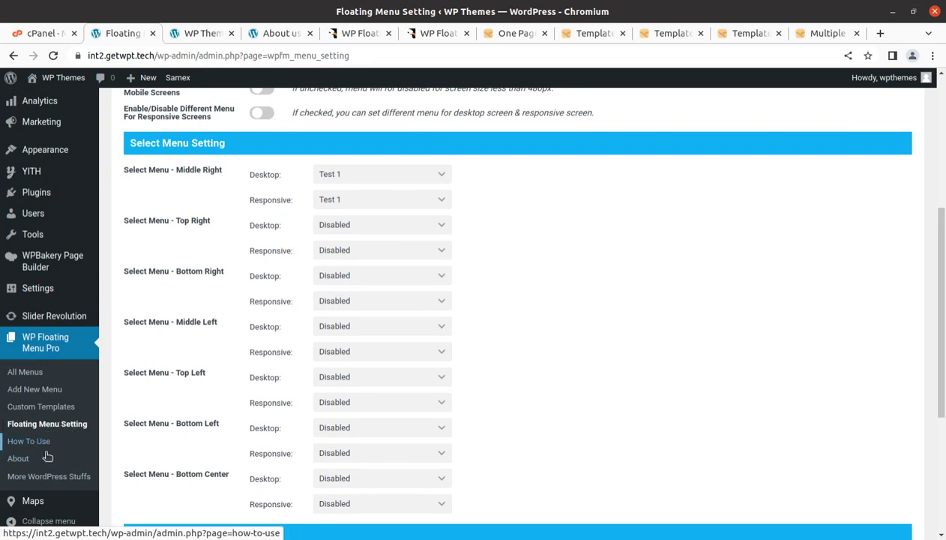
scroll(396, 377, up, 4)
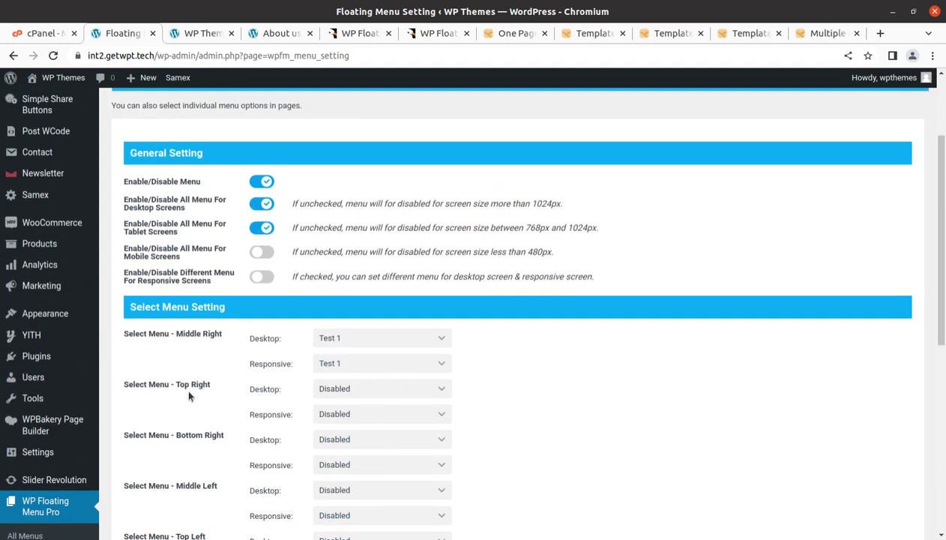
scroll(196, 394, down, 3)
scroll(324, 309, up, 2)
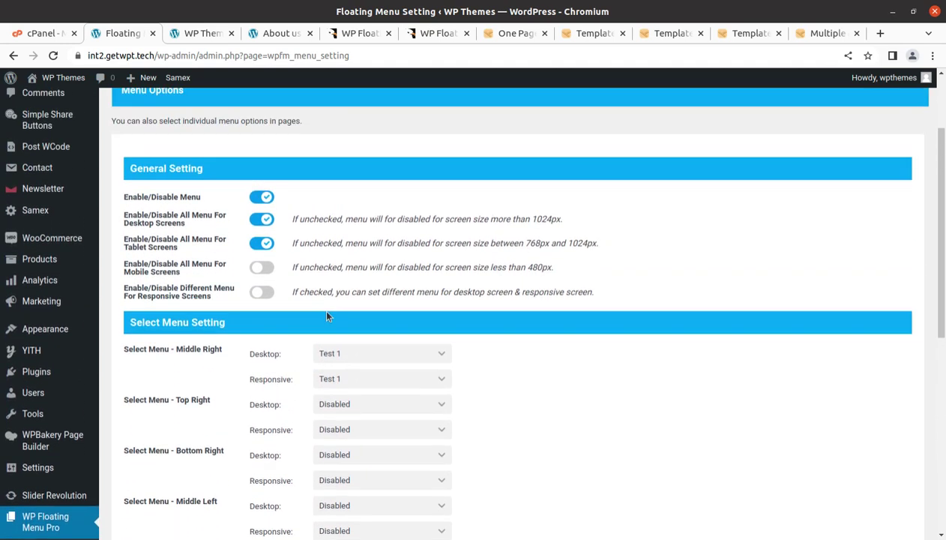
scroll(327, 316, up, 1)
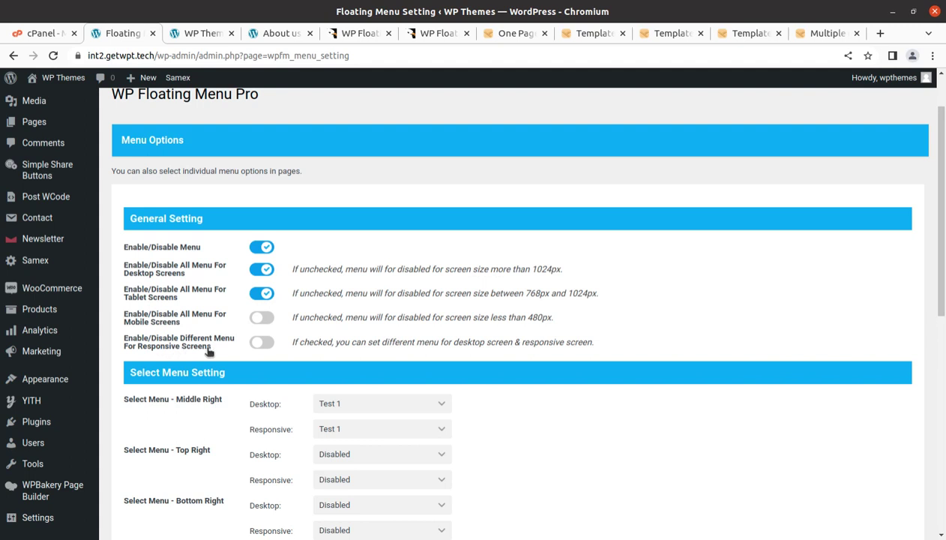
- Select Test 1 as the Middle Right menu for both desktop and responsive screens
scroll(113, 368, down, 3)
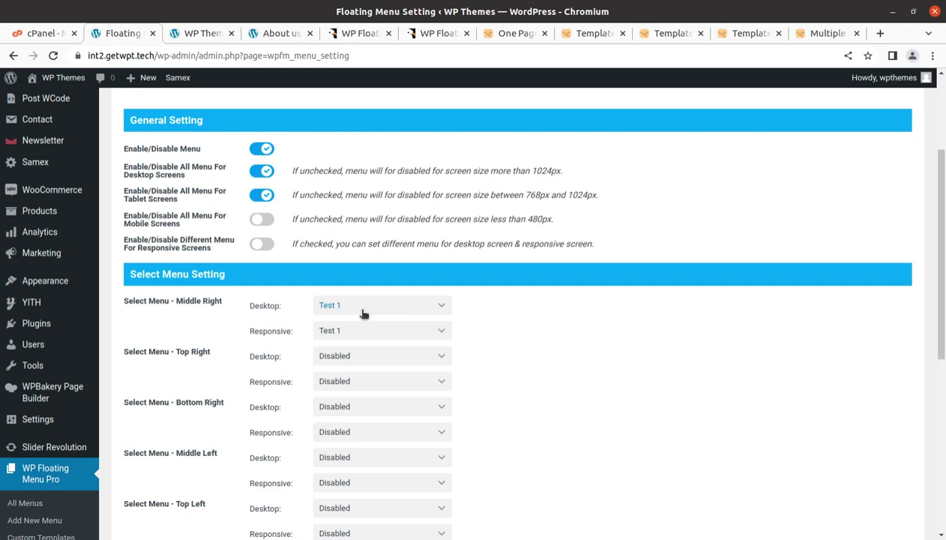
click(384, 309)
click(360, 330)
click(351, 334)
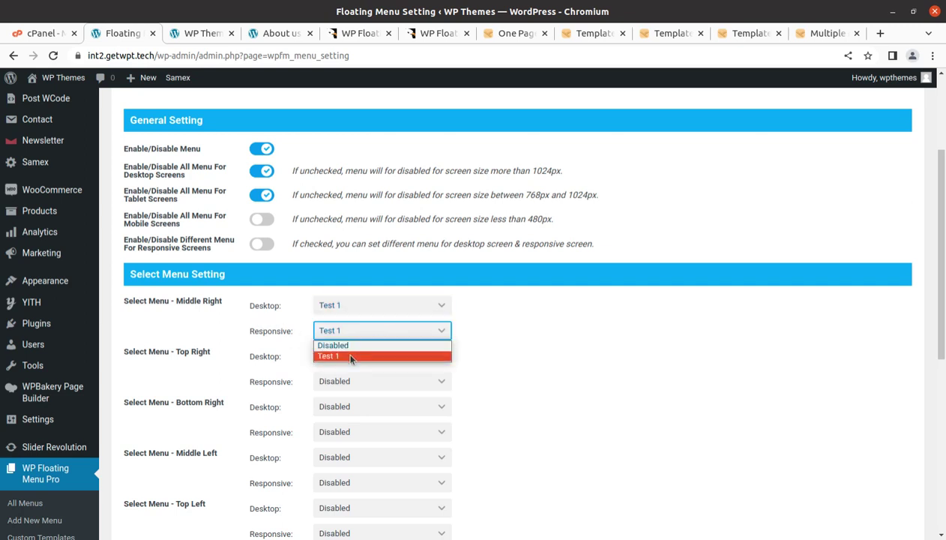
click(351, 357)
scroll(189, 364, down, 2)
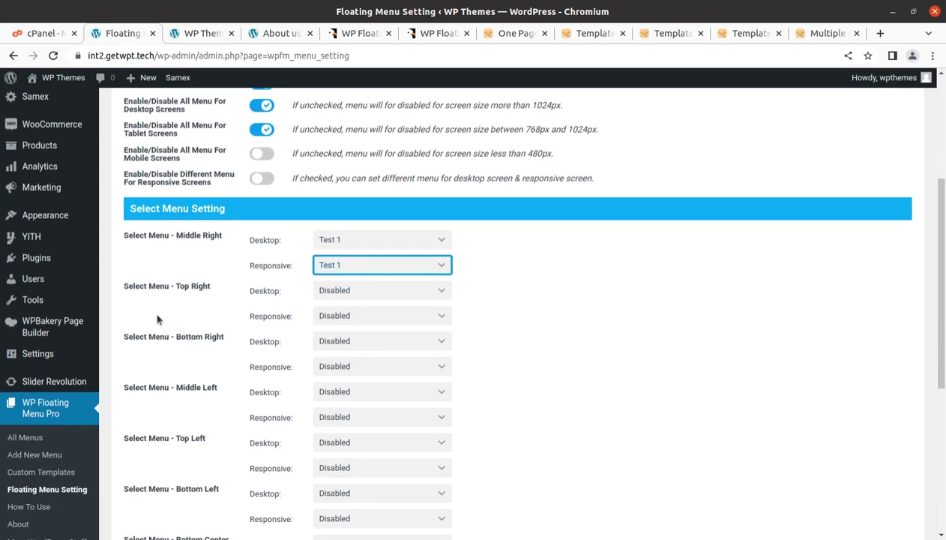
- Set Show Menu On to Show on Specific and look through the selectable pages and custom post types
scroll(158, 319, down, 5)
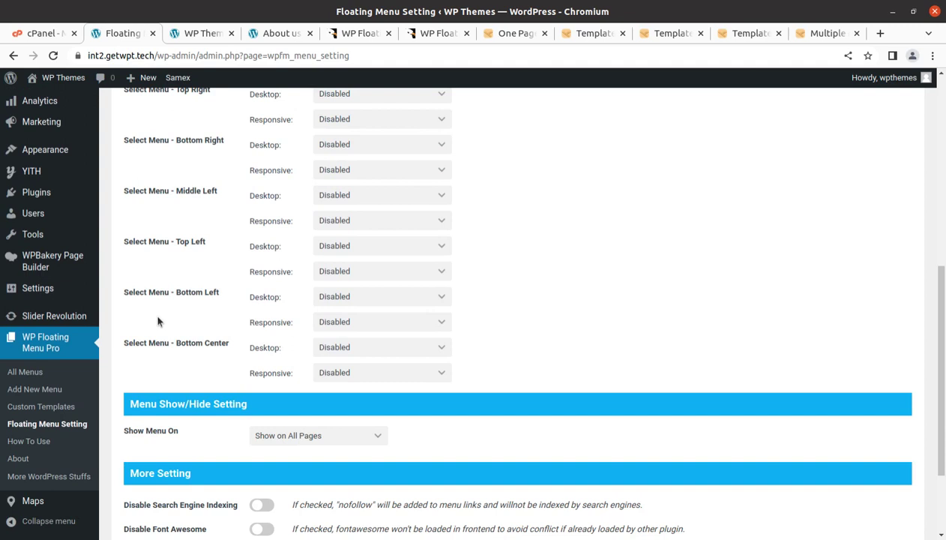
scroll(175, 334, down, 3)
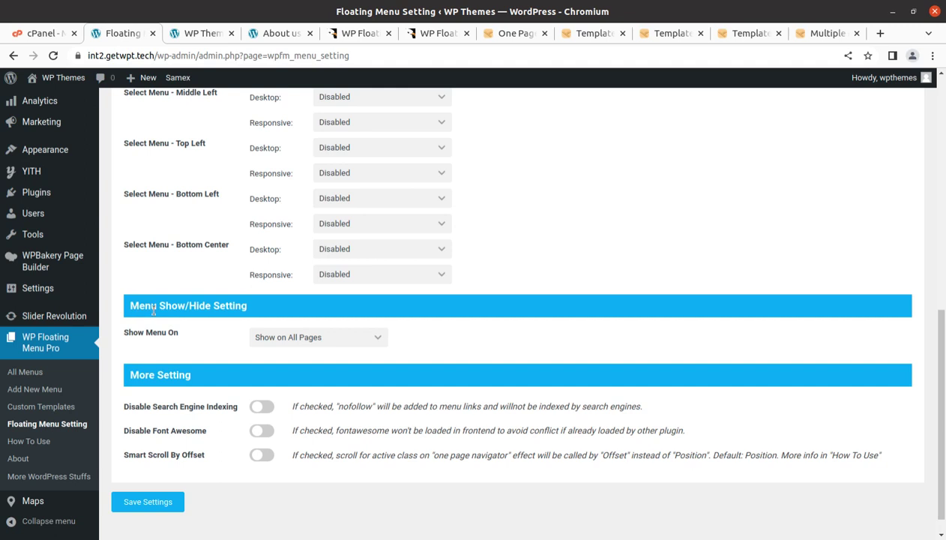
click(373, 336)
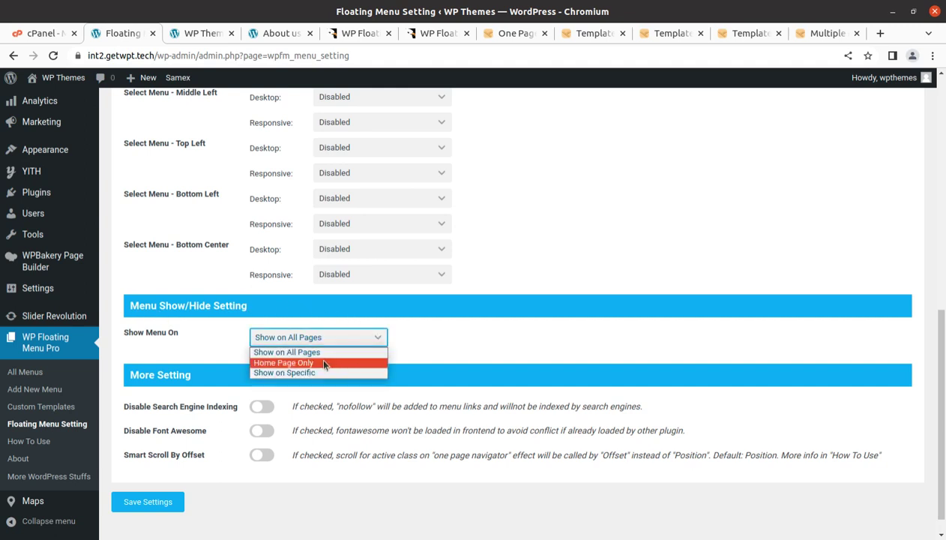
click(304, 374)
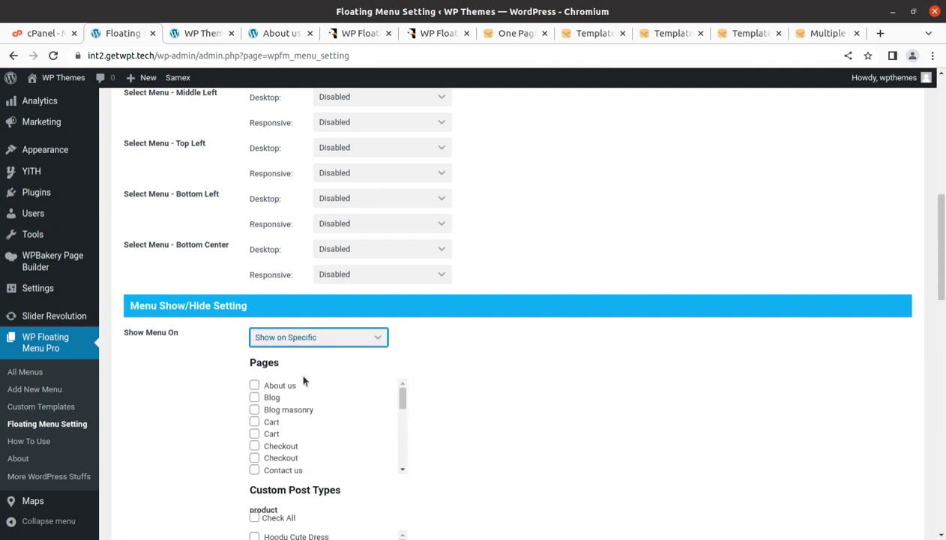
scroll(298, 384, down, 3)
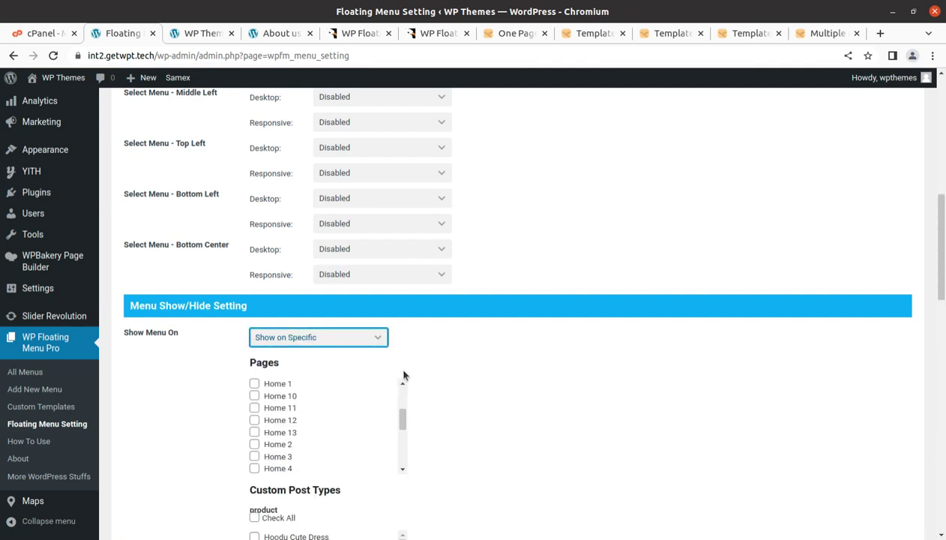
scroll(383, 361, up, 4)
scroll(620, 341, down, 7)
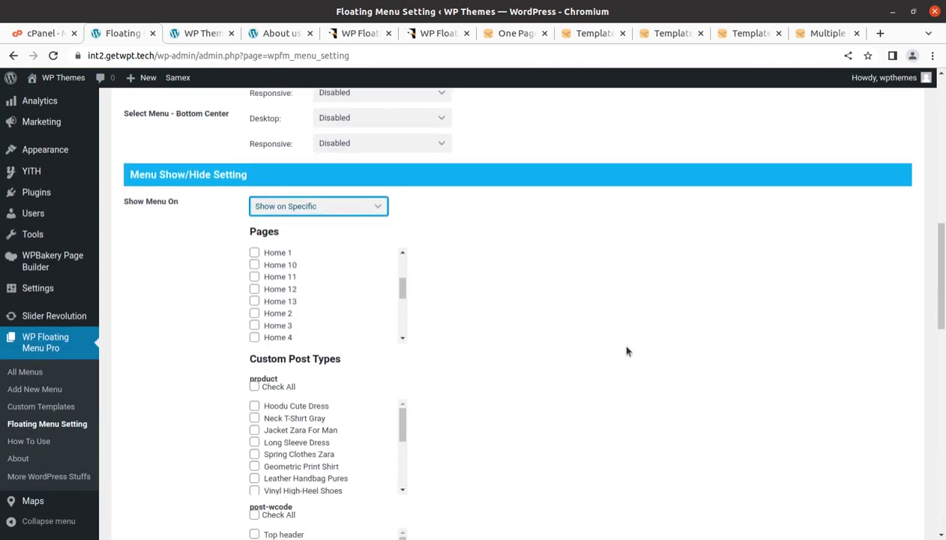
scroll(627, 348, down, 1)
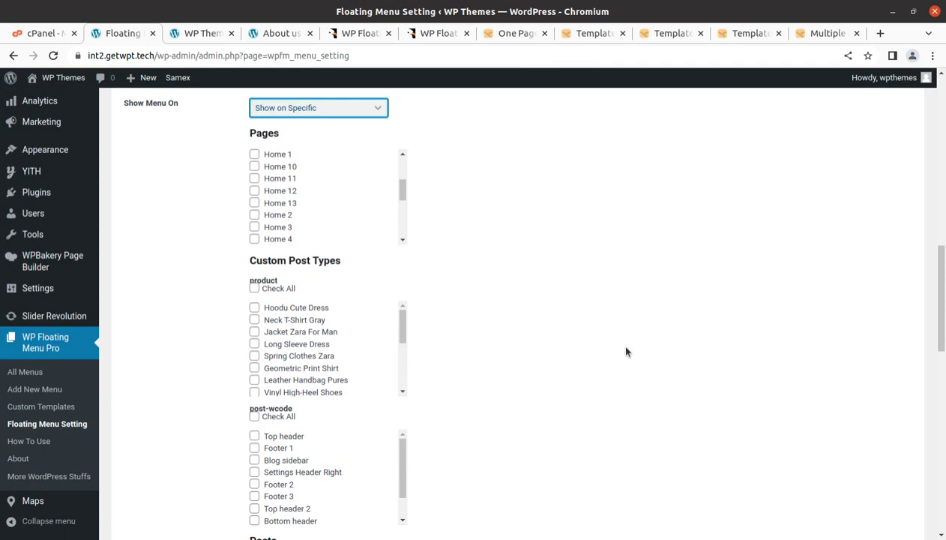
- Return Show Menu On to Show on All Pages
scroll(408, 342, up, 2)
click(367, 239)
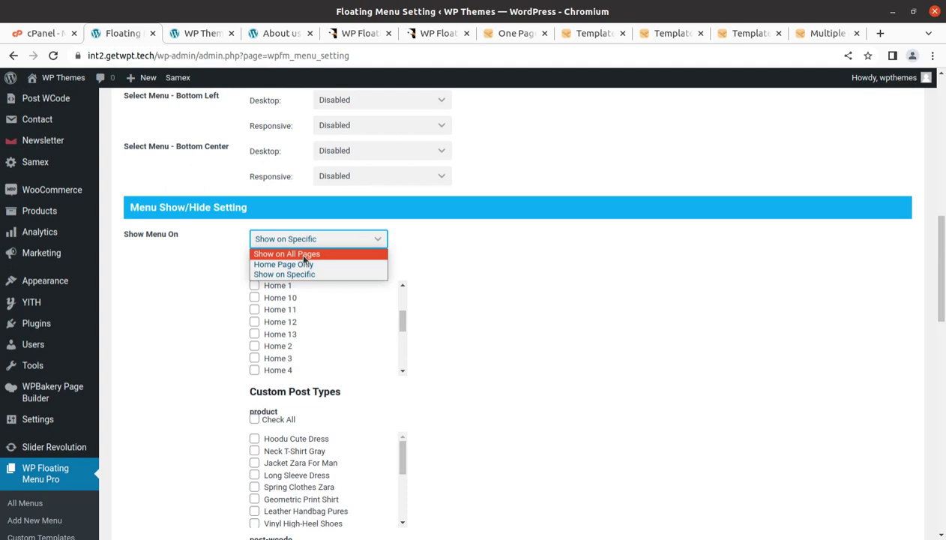
click(305, 255)
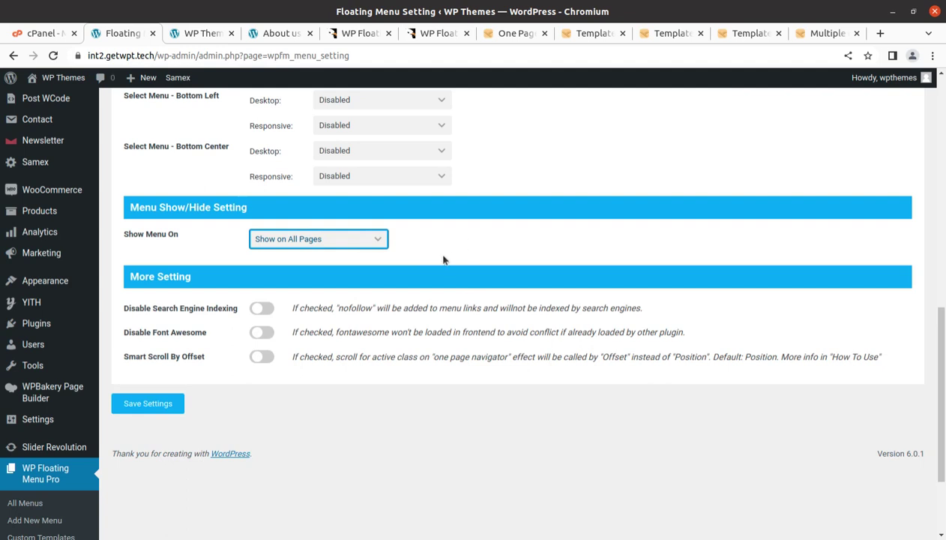
scroll(427, 285, up, 2)
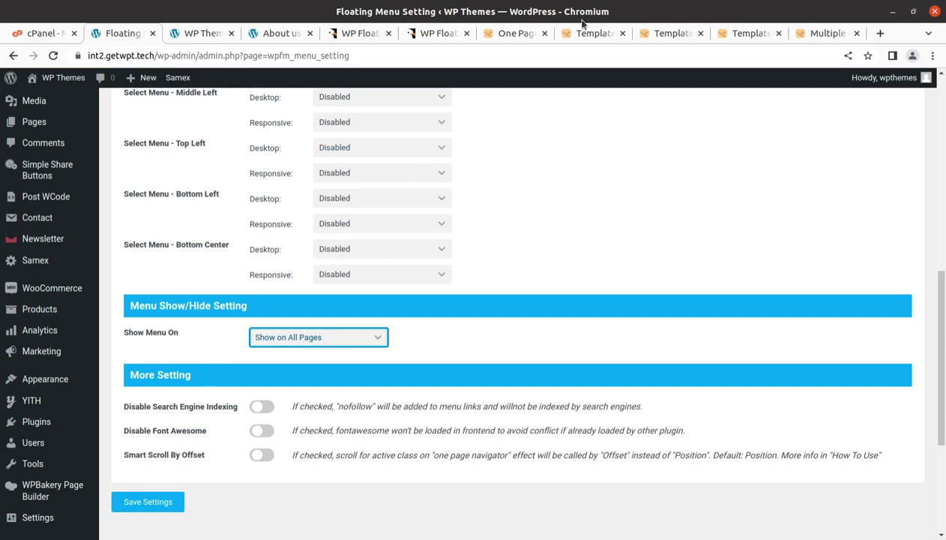
- Revisit the open One Page Navigator demo, Template 14 demo, and CodeCanyon item and preview pages
click(509, 38)
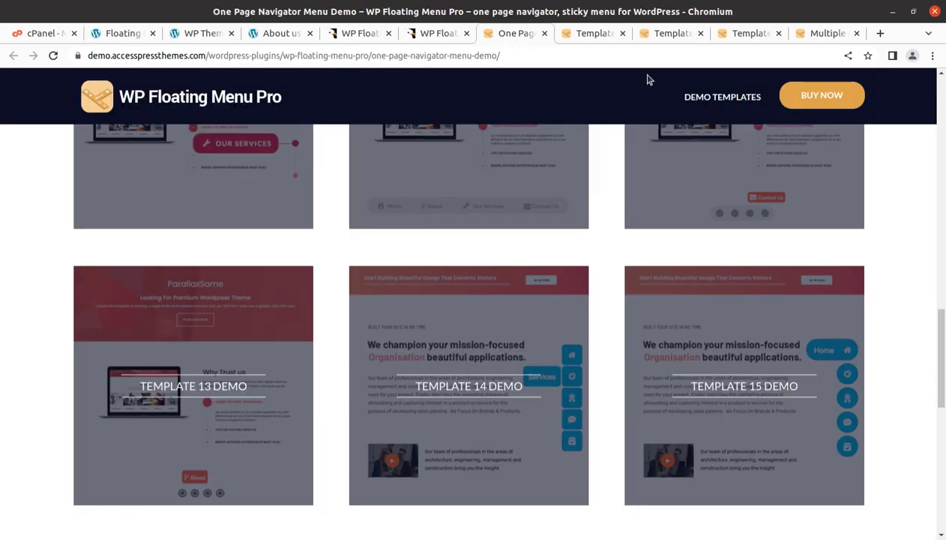
click(588, 37)
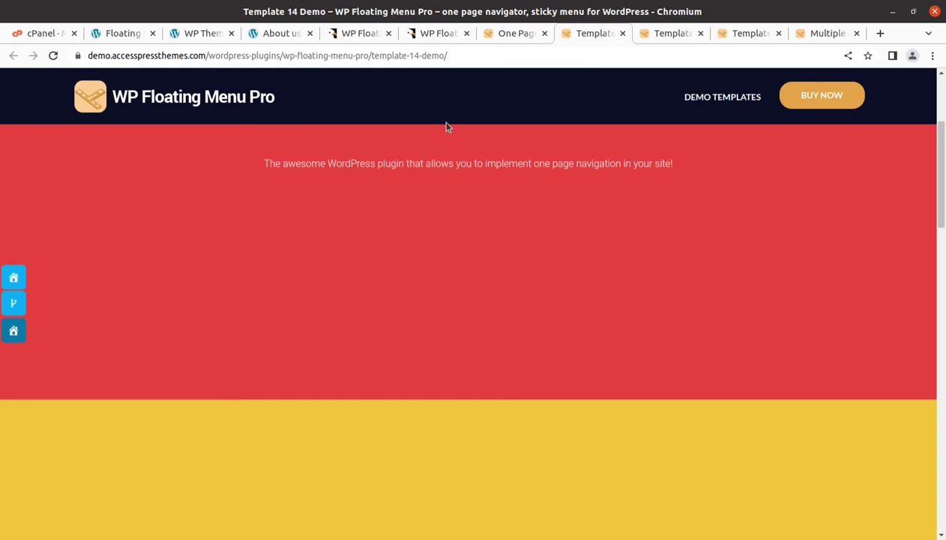
click(350, 34)
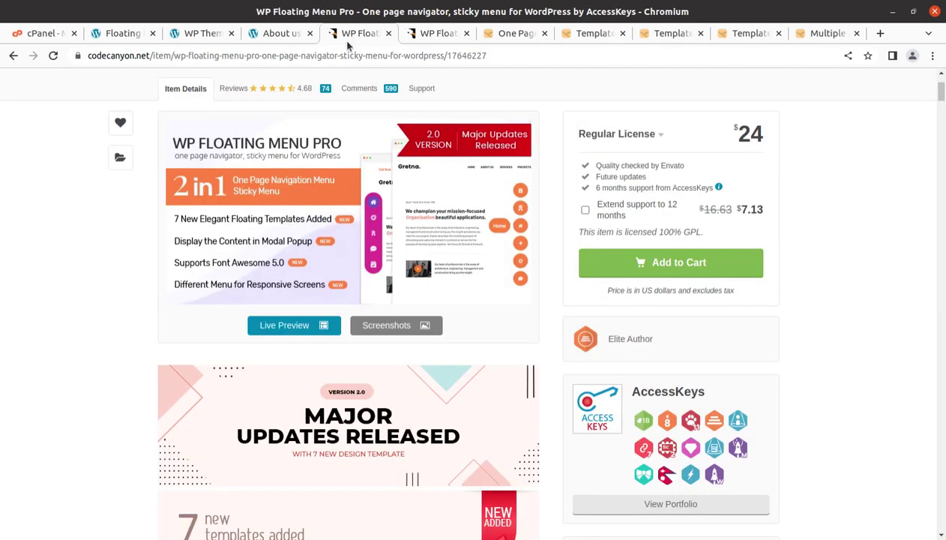
click(437, 37)
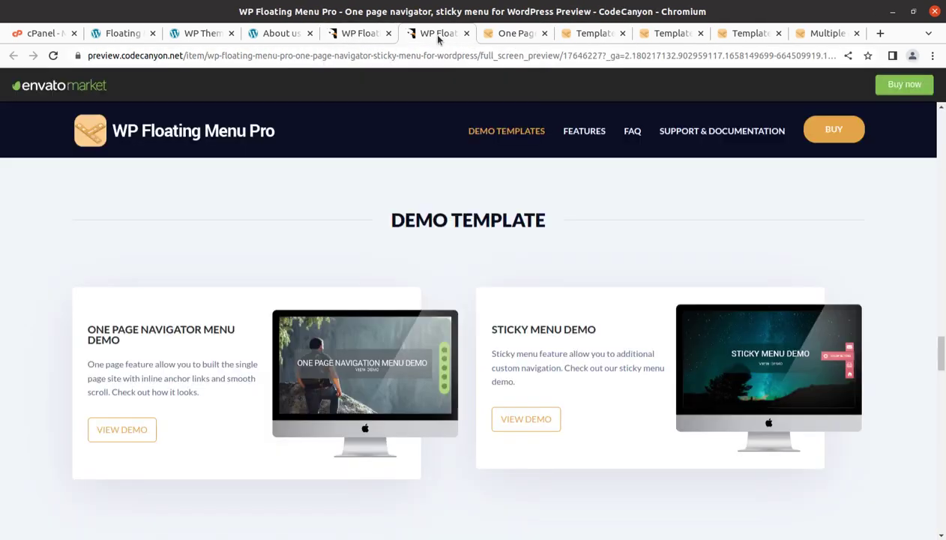
click(366, 36)
click(511, 35)
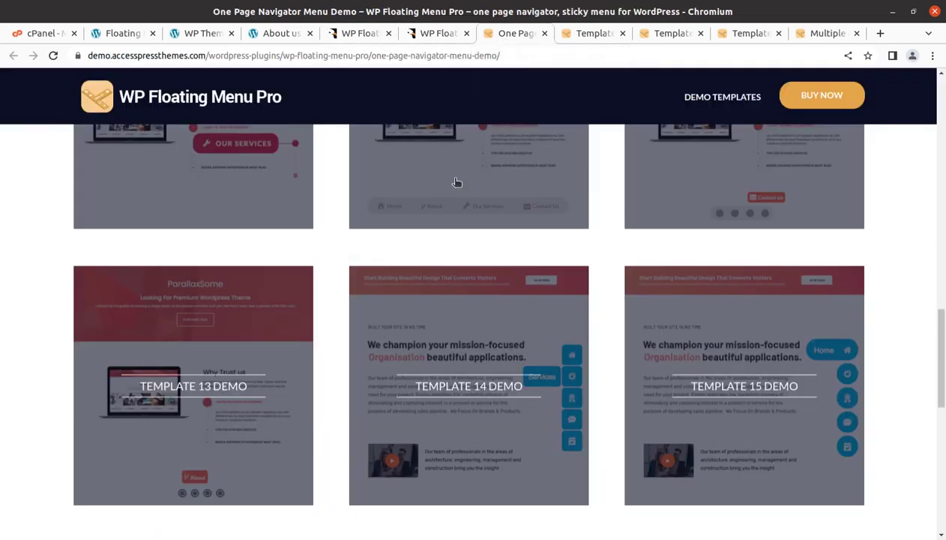
- Reload the site's home page, test the first floating menu item's link and return to the home page
click(285, 38)
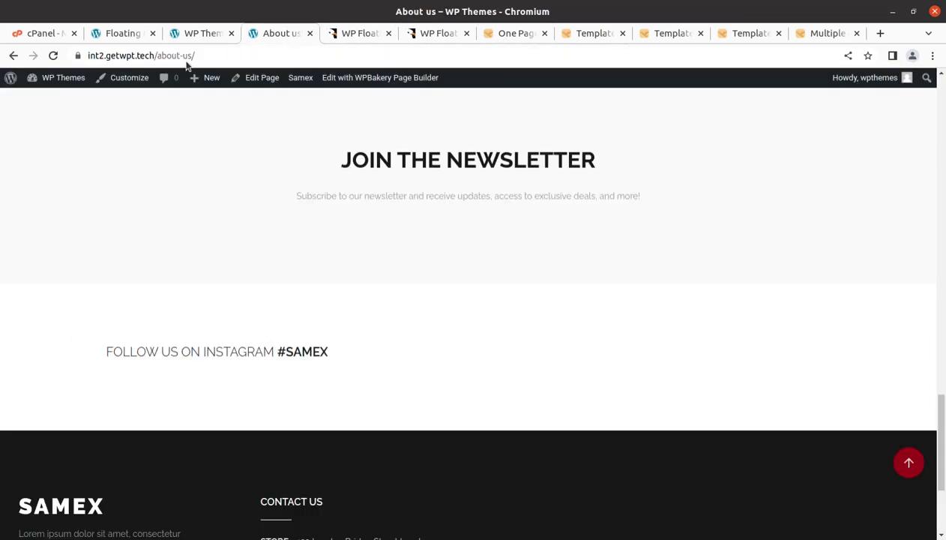
click(201, 33)
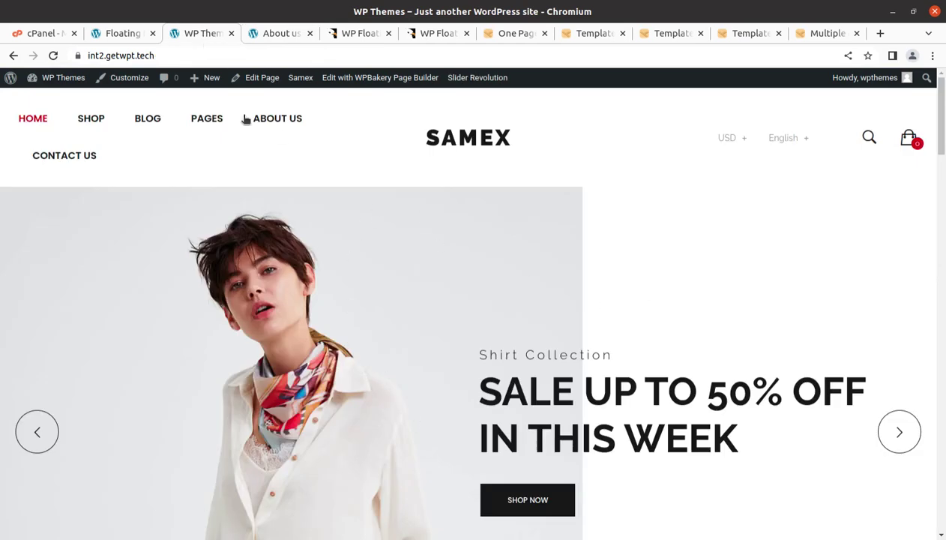
click(53, 56)
mouse_move(217, 160)
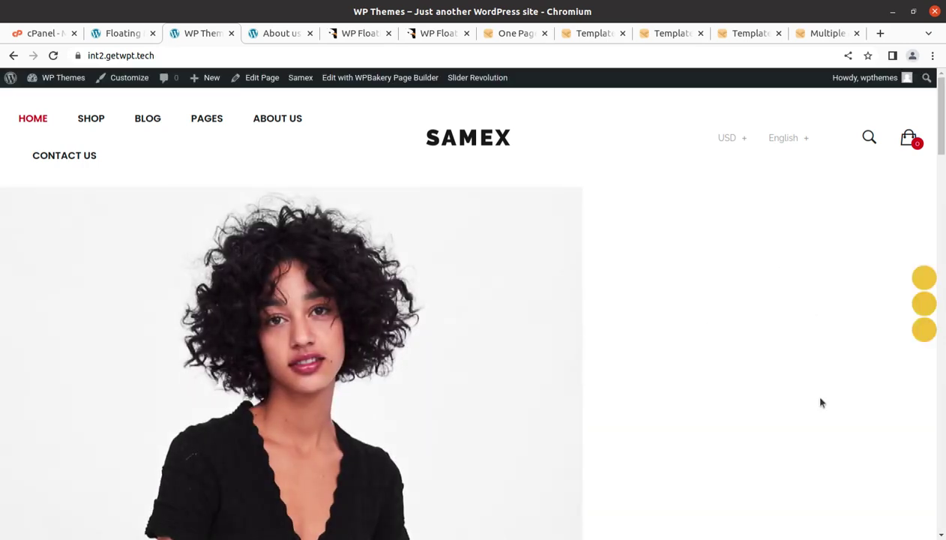
click(923, 278)
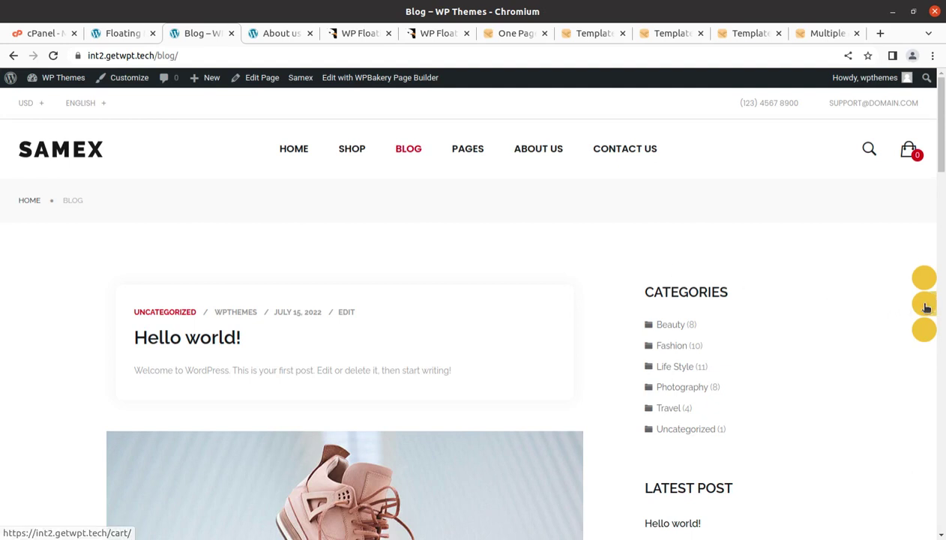
click(13, 56)
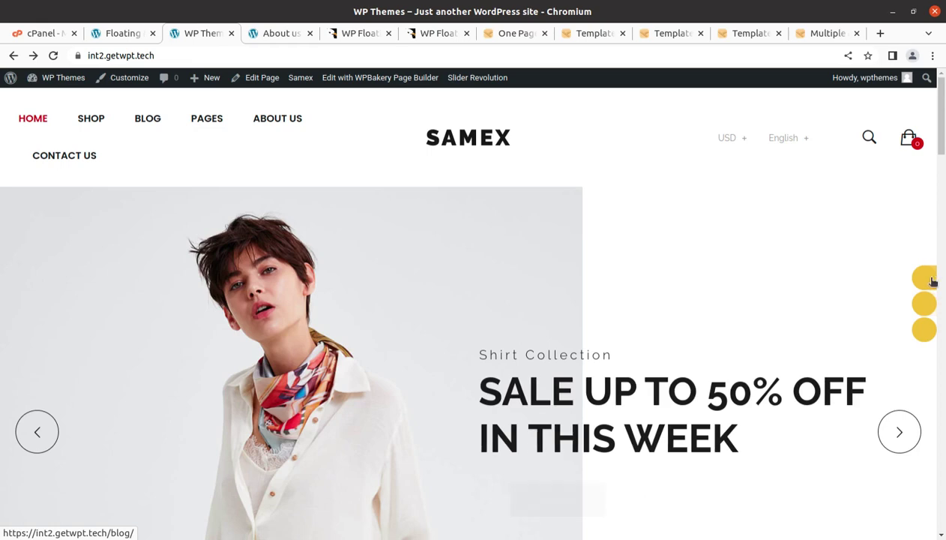
- Open the Test 1 menu's display settings from the list of all menus and review its template, position and scroll options
click(123, 33)
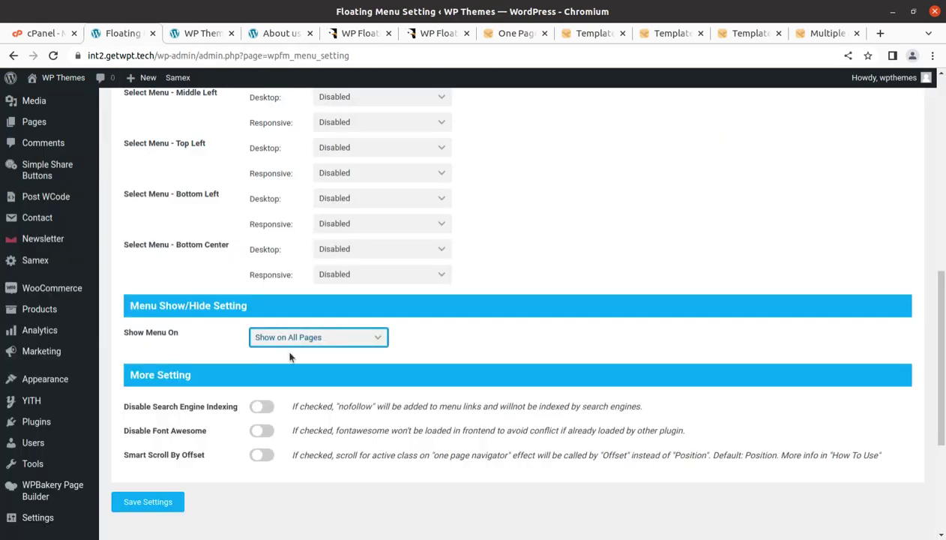
scroll(515, 308, up, 10)
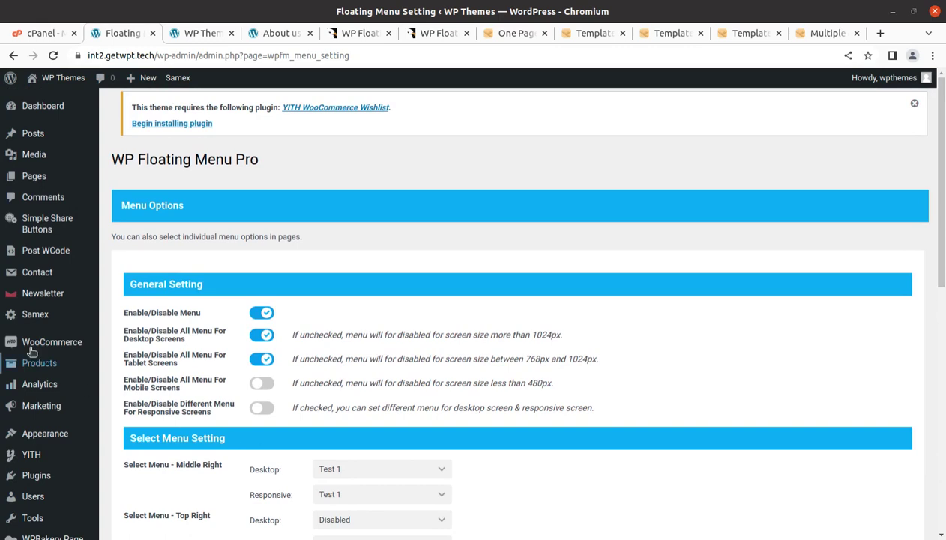
scroll(34, 405, down, 5)
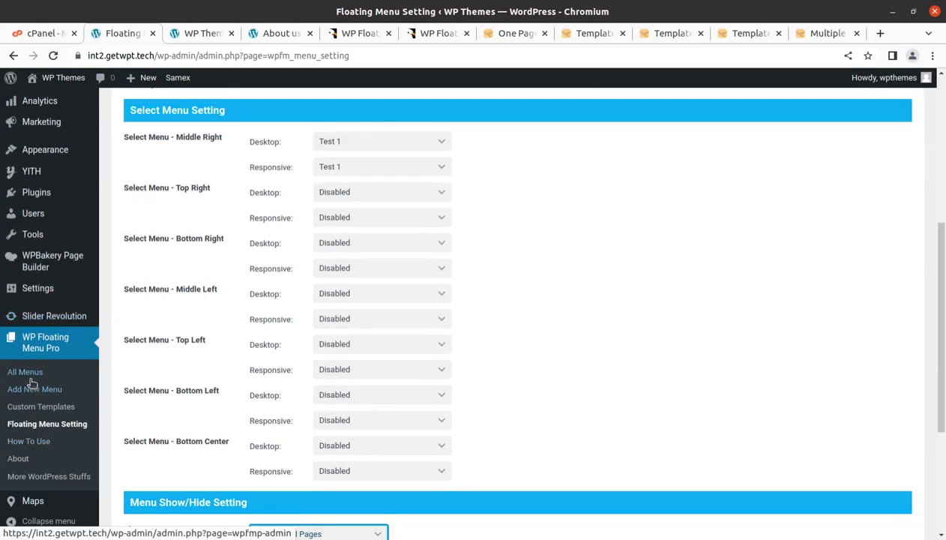
click(27, 377)
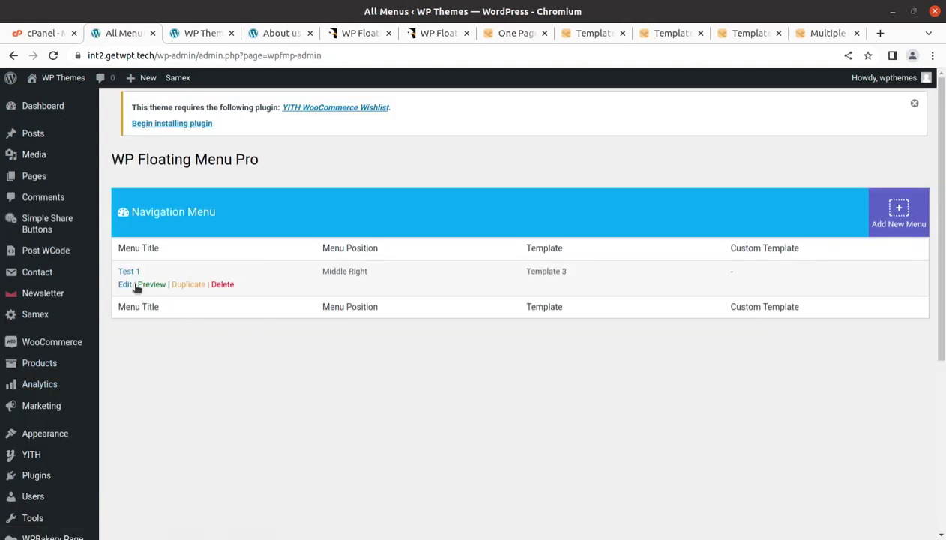
click(125, 284)
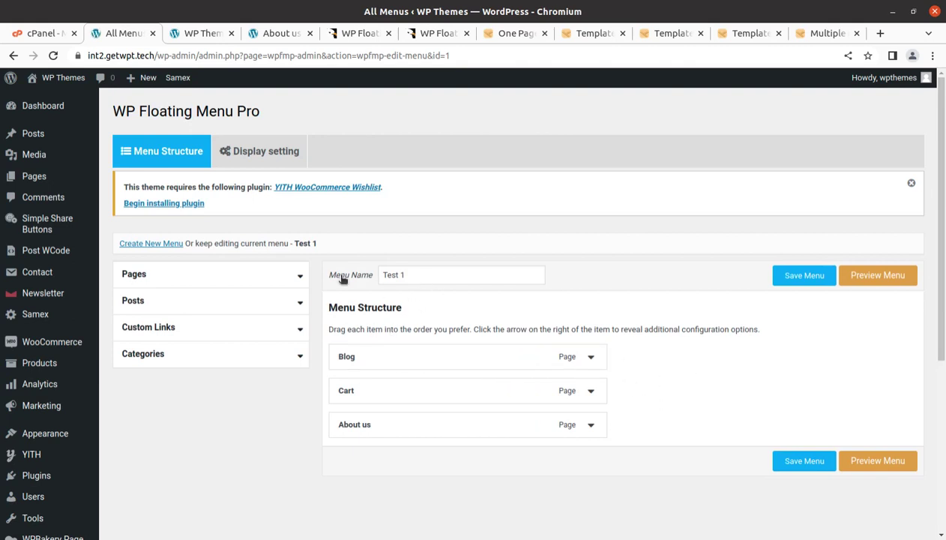
click(267, 152)
scroll(488, 404, down, 3)
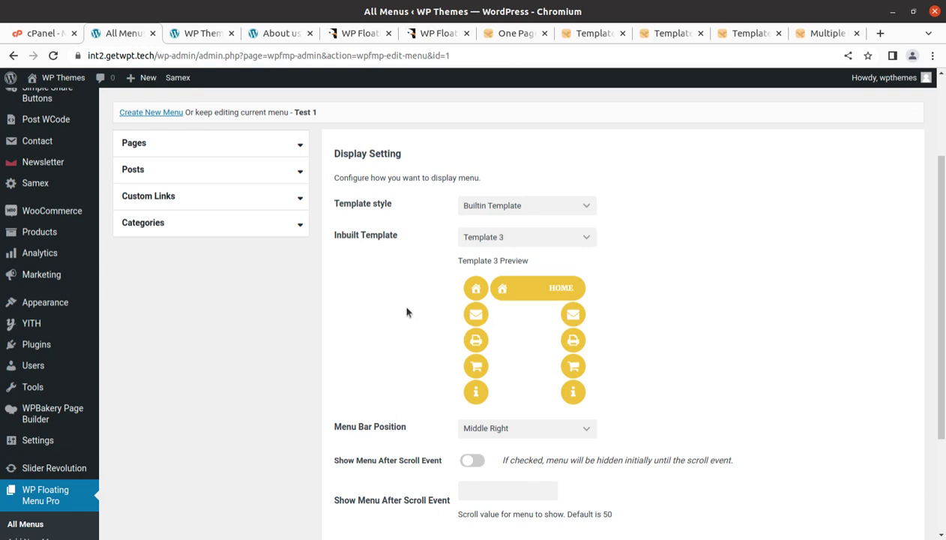
scroll(540, 372, down, 3)
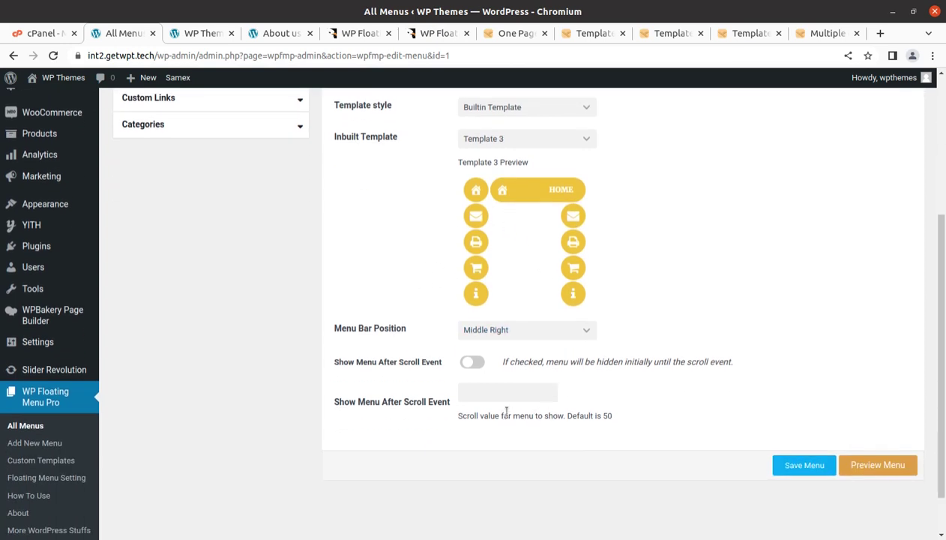
scroll(516, 398, up, 2)
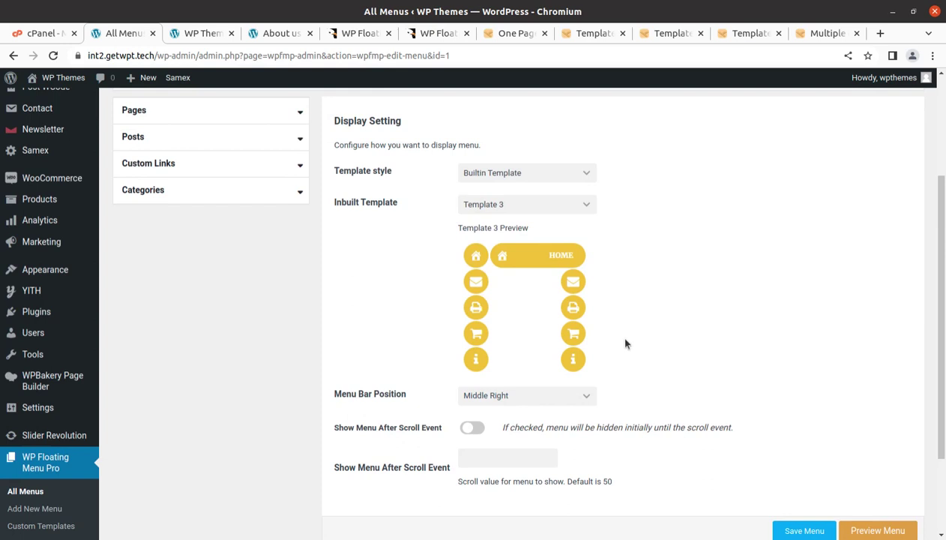
- Switch the Test 1 menu's template style to Custom Template and check which custom templates are available
click(555, 174)
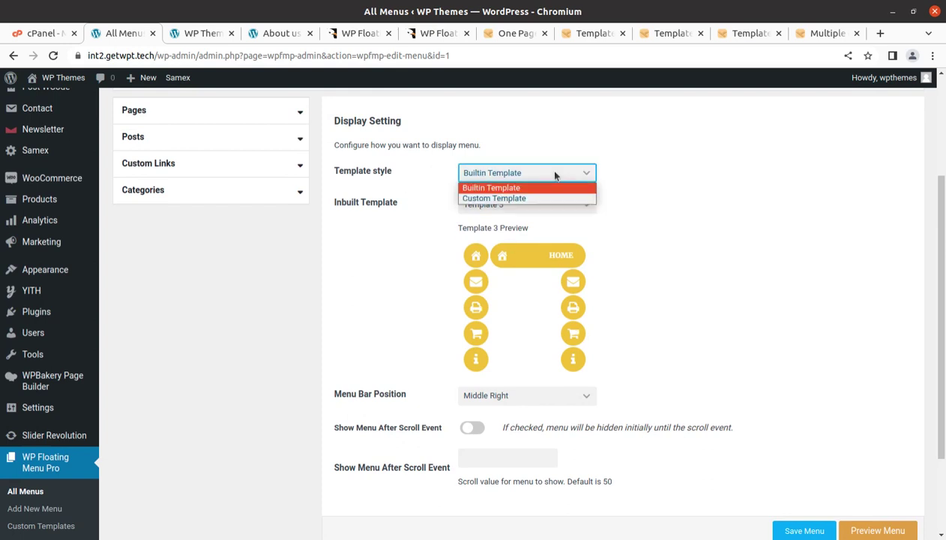
click(508, 198)
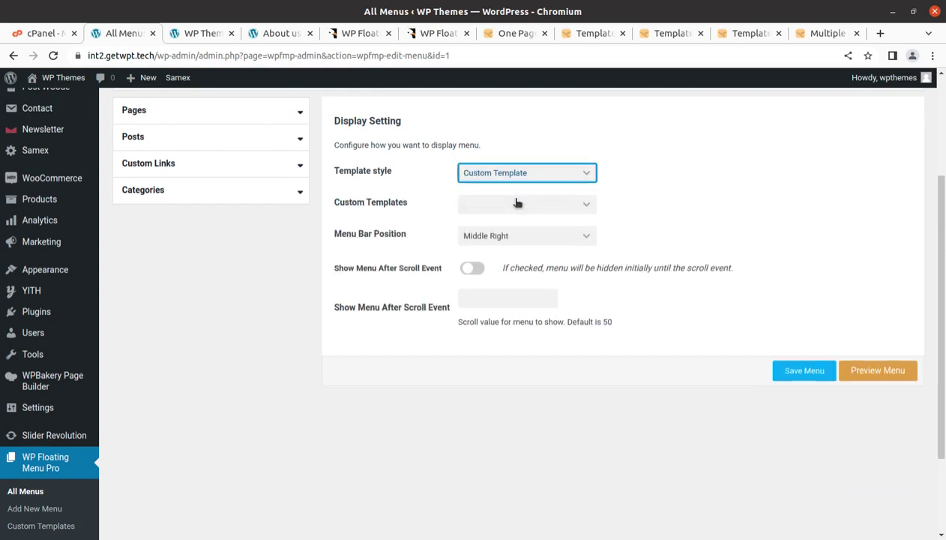
click(579, 207)
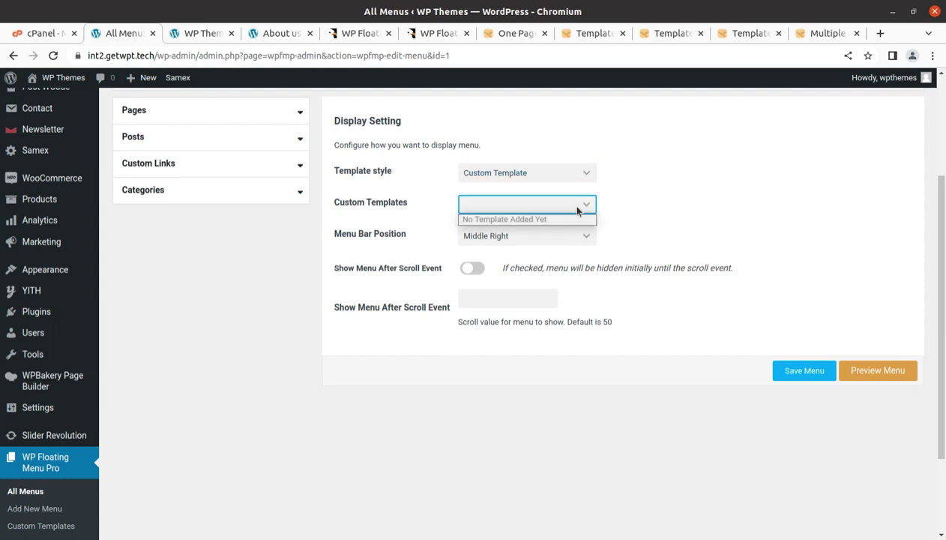
click(577, 210)
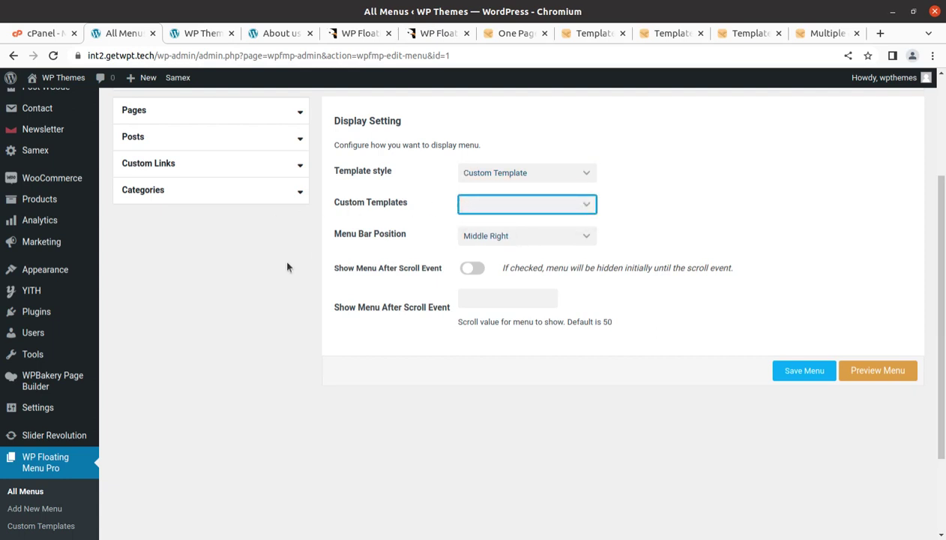
- Go to the plugin's Custom Templates page and start adding a new template
scroll(269, 279, up, 1)
scroll(274, 315, down, 3)
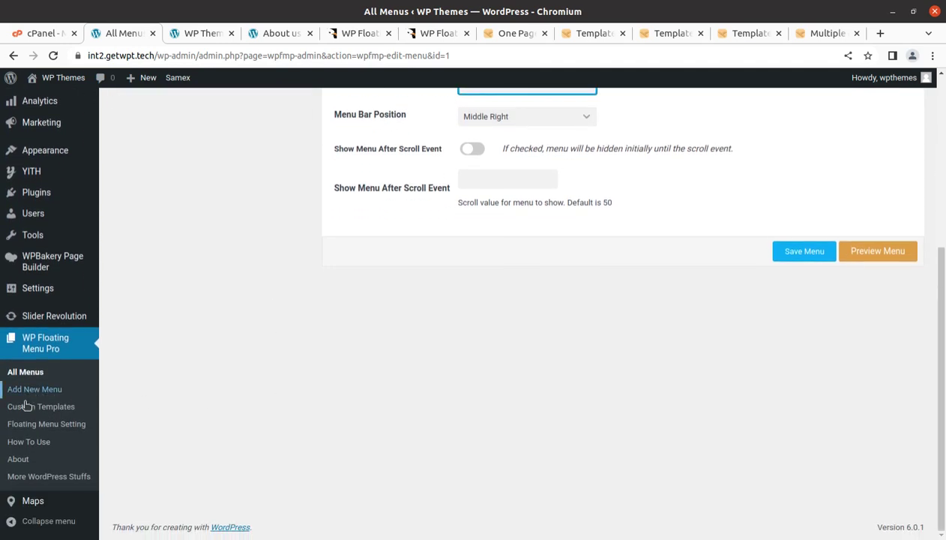
click(27, 407)
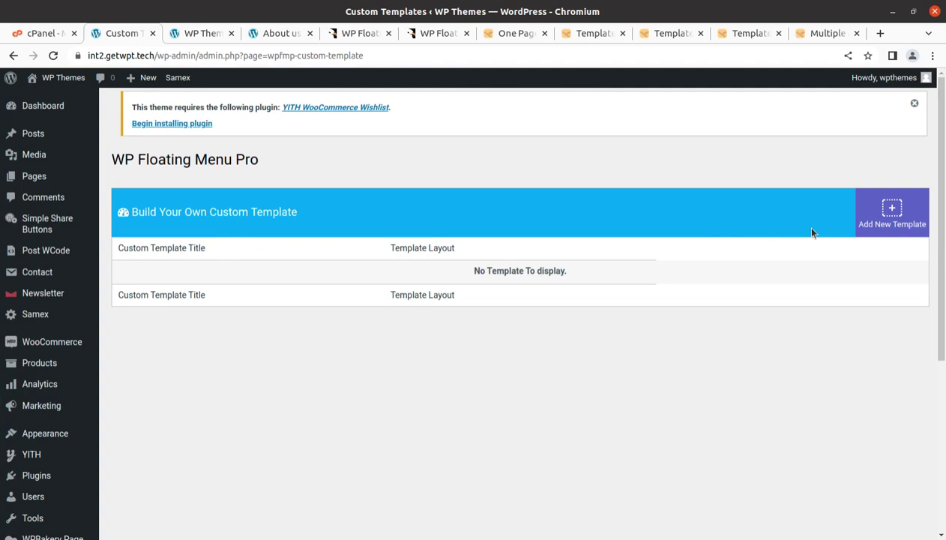
click(892, 209)
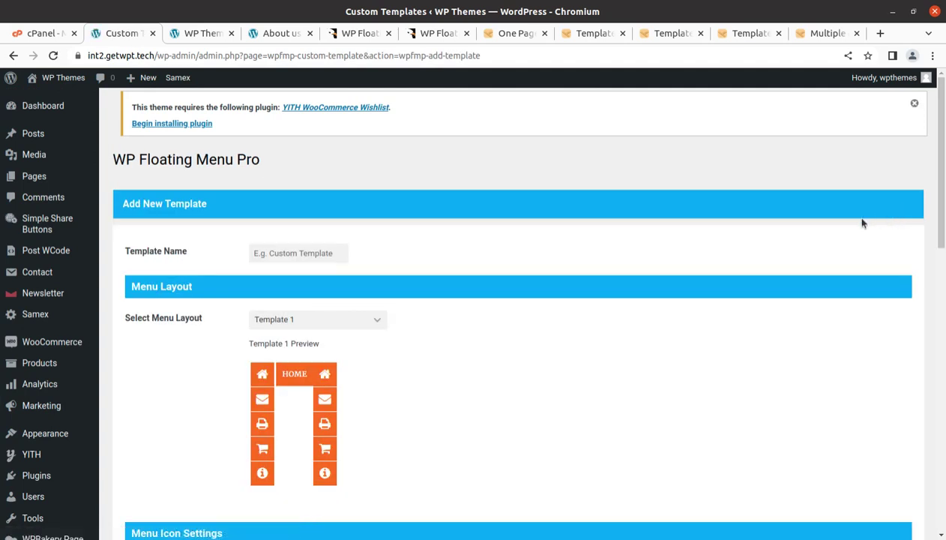
- Name the new custom template WPT and keep its menu layout as Template 1
click(308, 323)
click(306, 321)
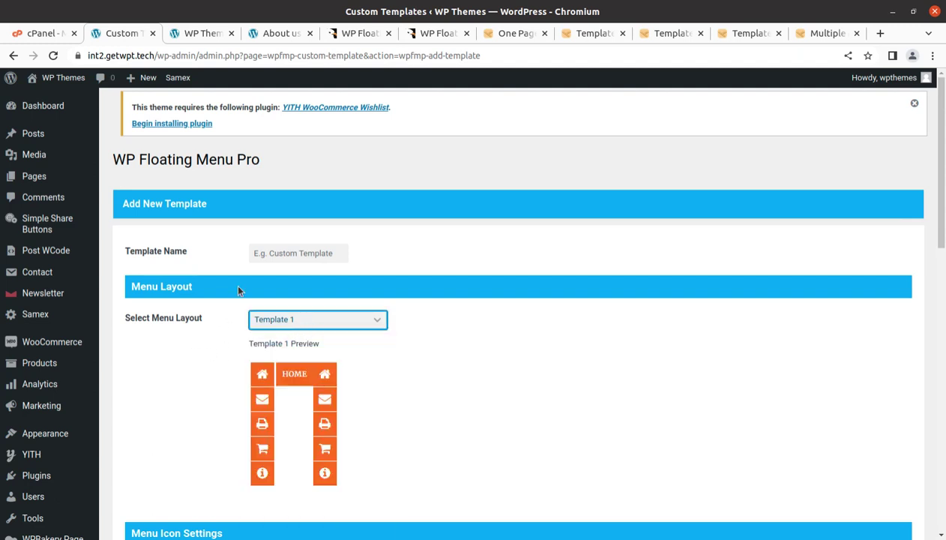
click(288, 253)
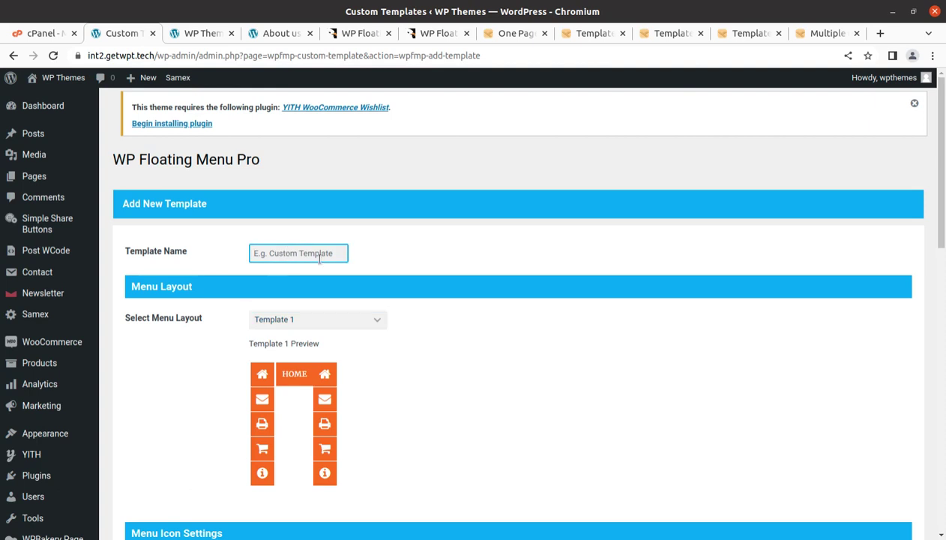
text(WP T)
- Review the new template's layout preview and its menu icon, menu title and tooltip text settings
scroll(353, 345, down, 4)
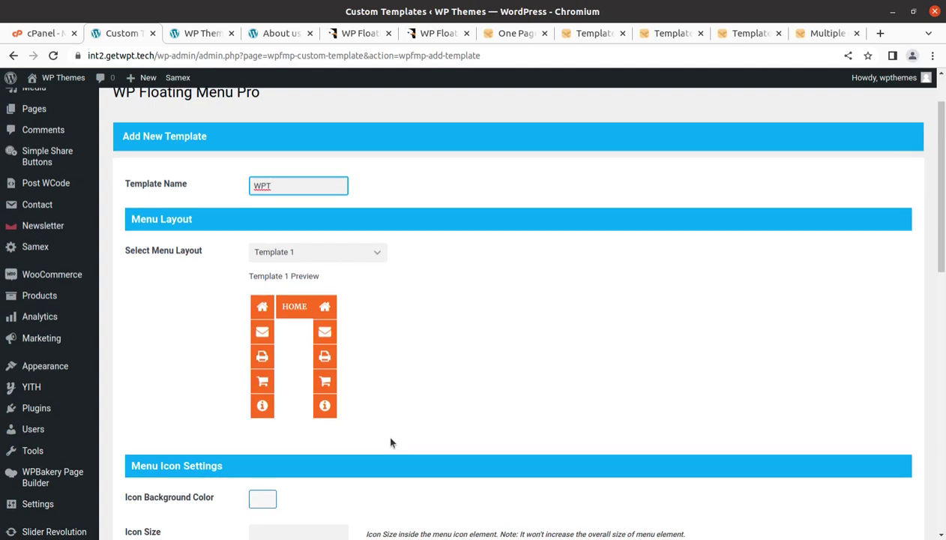
scroll(175, 432, down, 2)
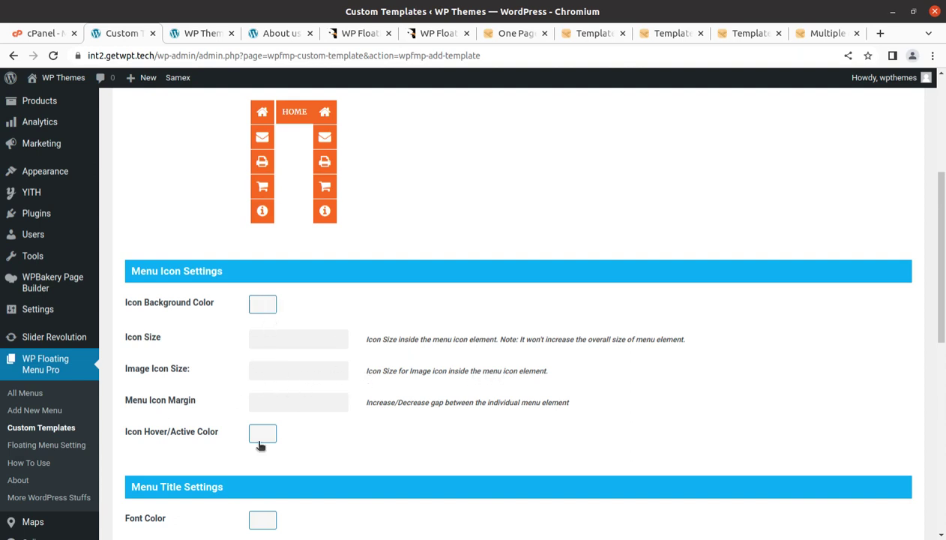
scroll(264, 435, down, 3)
scroll(342, 412, down, 6)
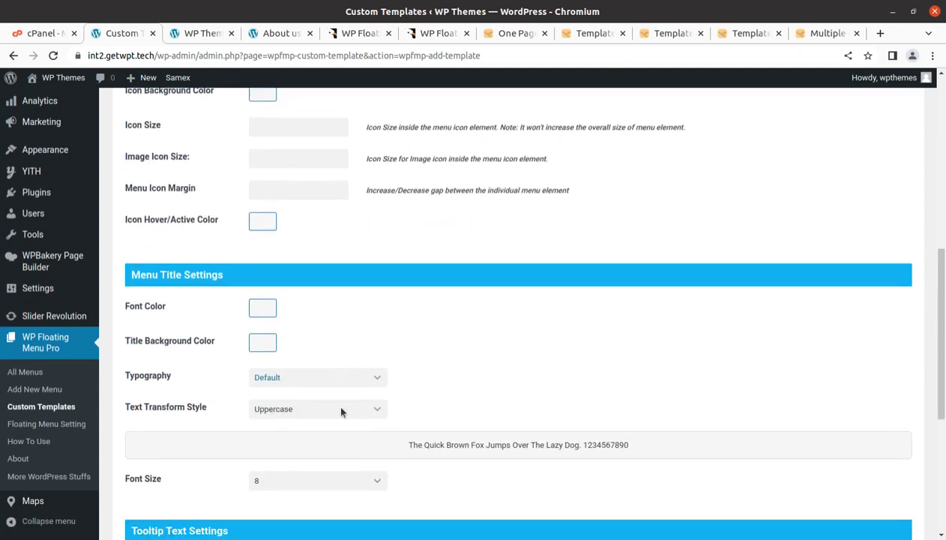
scroll(385, 398, down, 1)
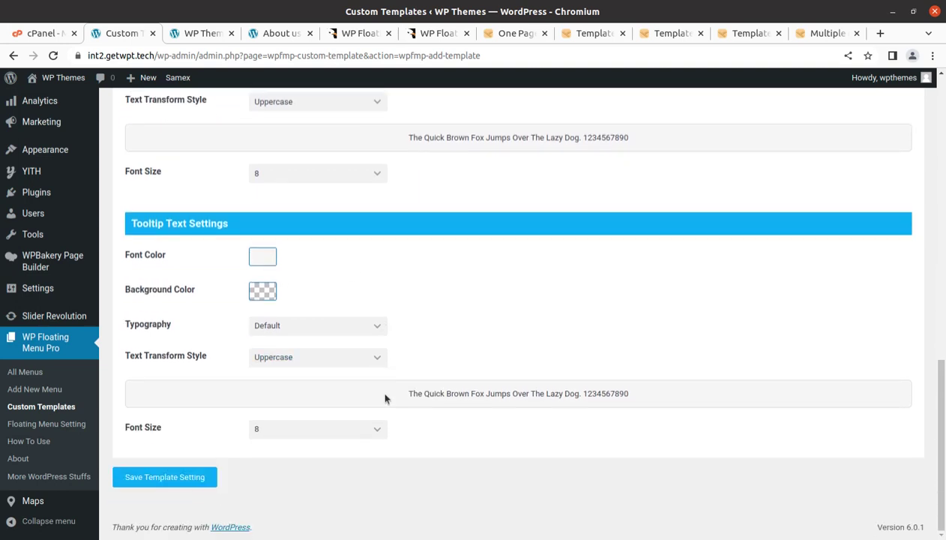
scroll(385, 399, up, 9)
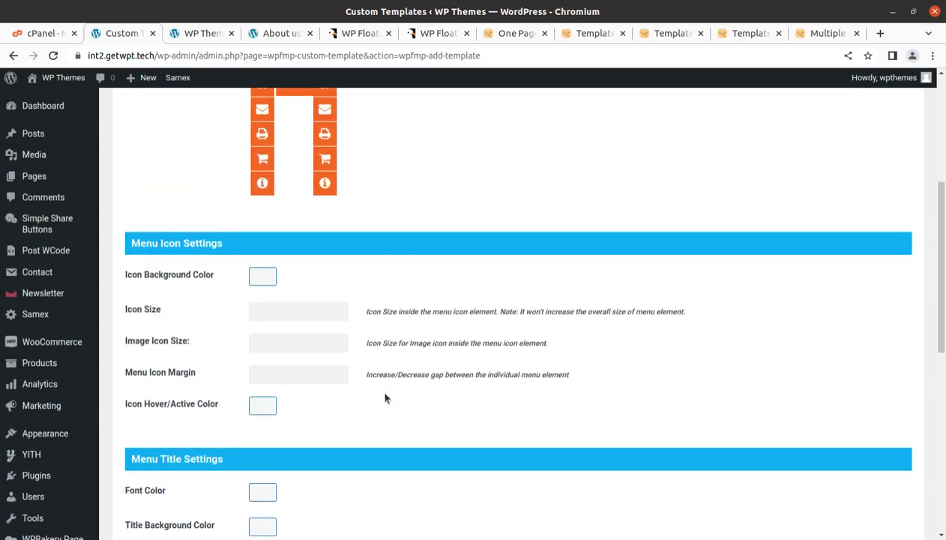
scroll(385, 399, up, 3)
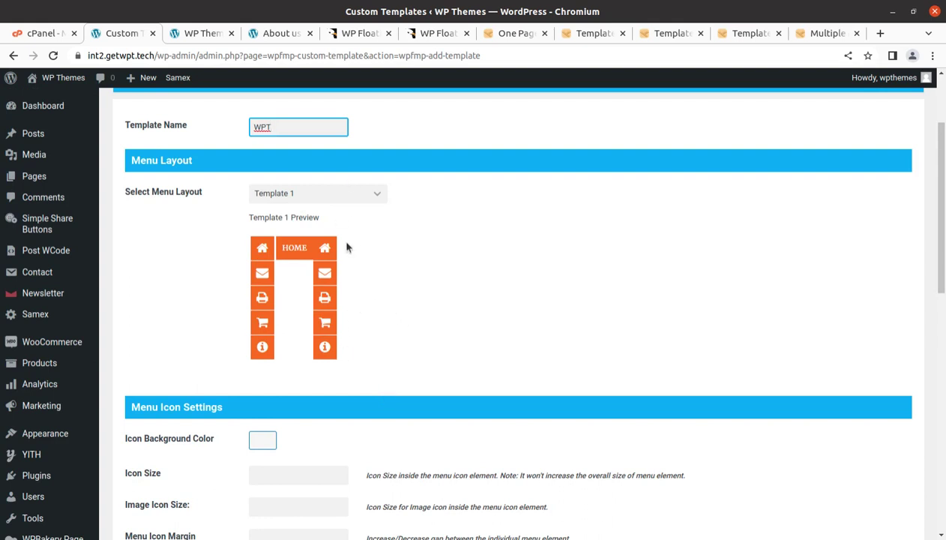
scroll(347, 245, down, 3)
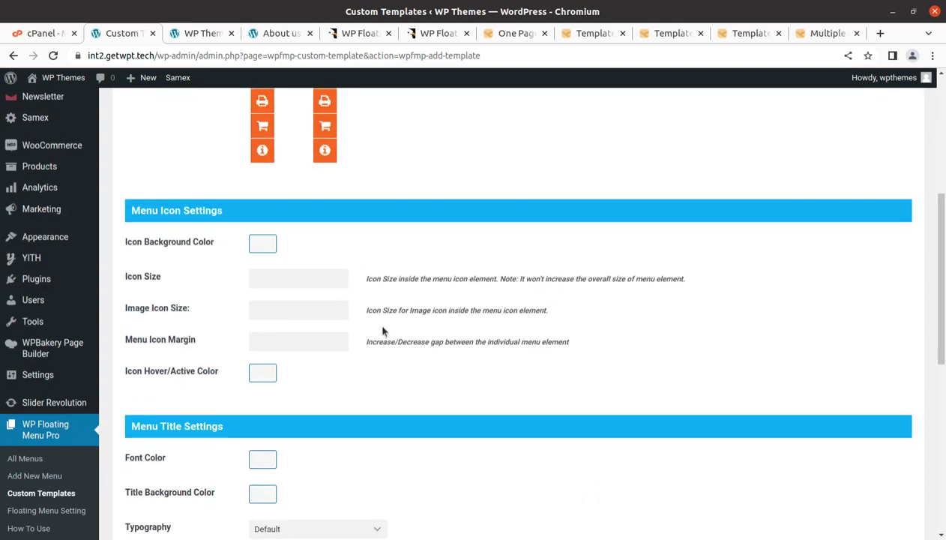
scroll(369, 328, down, 2)
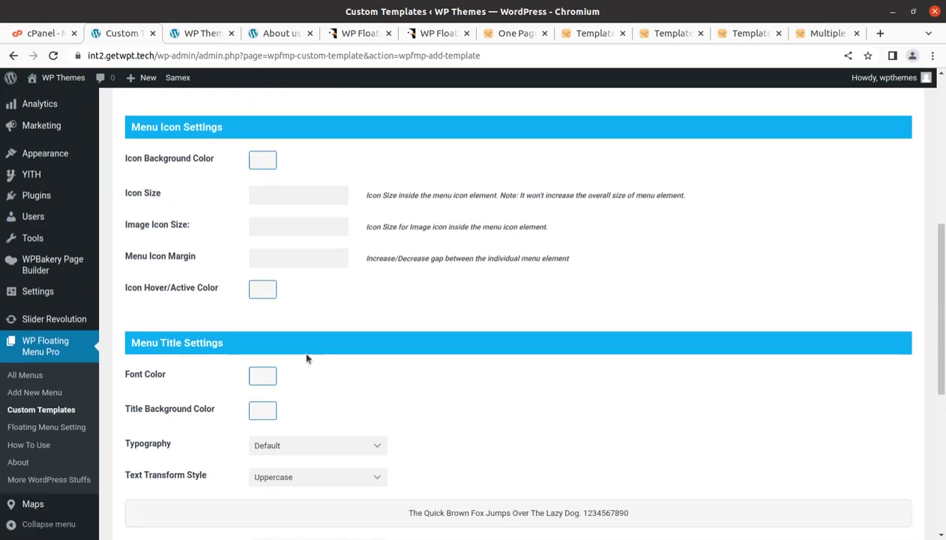
scroll(244, 389, up, 6)
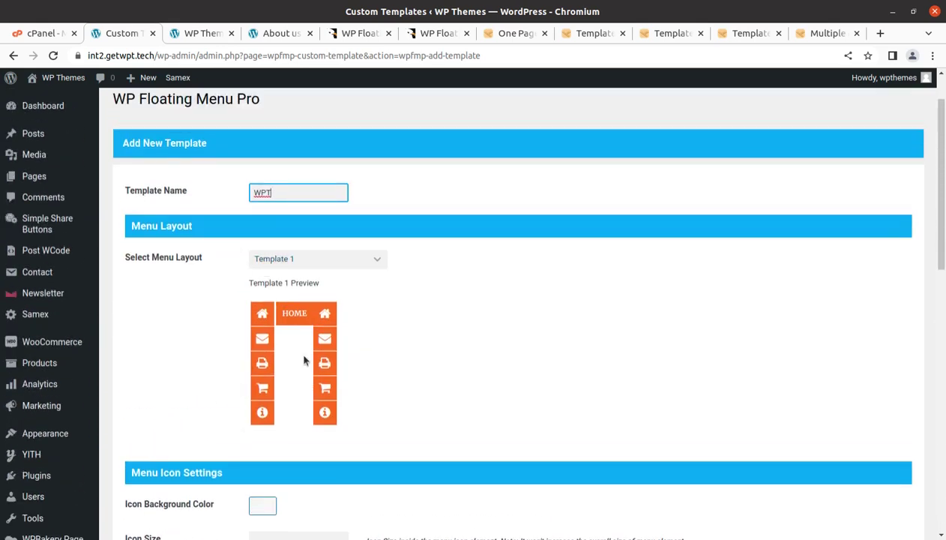
scroll(267, 339, down, 4)
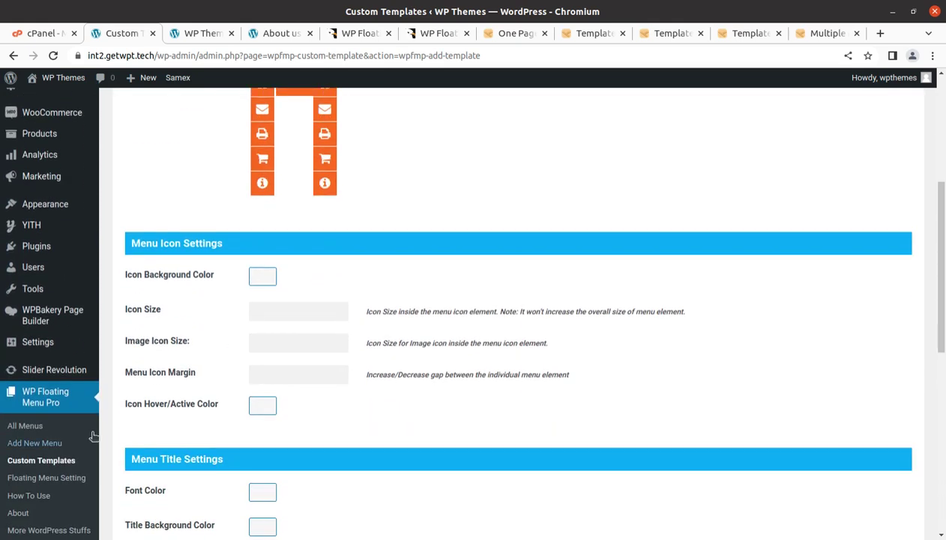
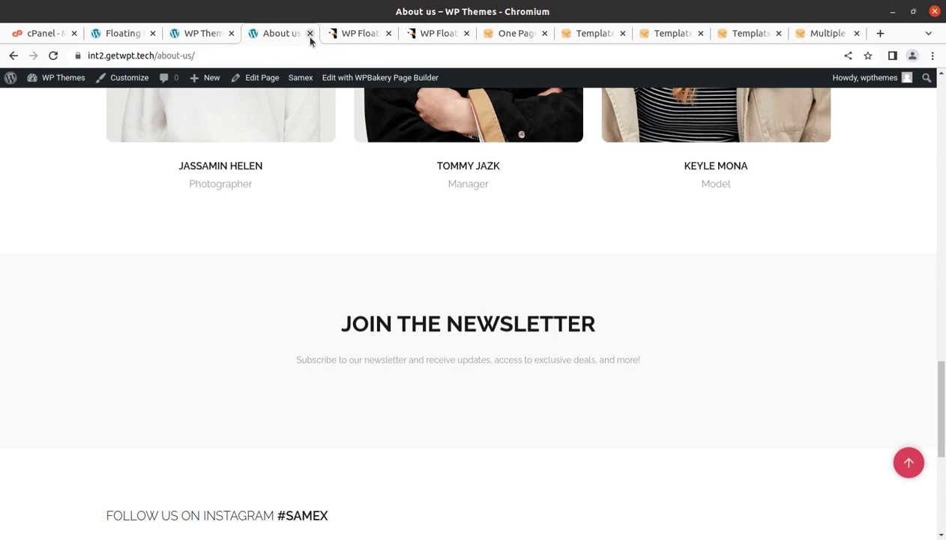
- Close the About us page and check the floating menu on the site's home page
click(310, 35)
click(213, 34)
mouse_move(150, 139)
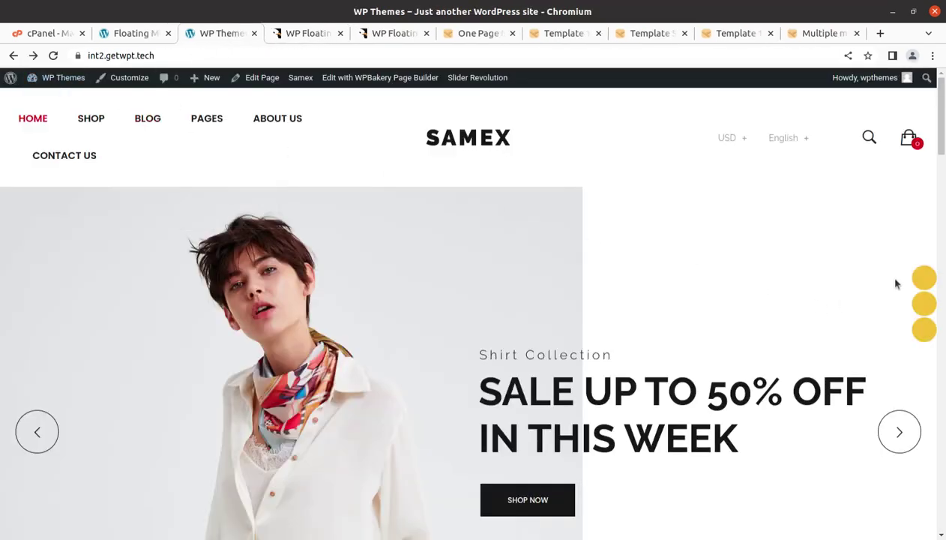
- Return to the plugin's admin page and open the Test 1 menu's display settings from the list of all menus
click(135, 34)
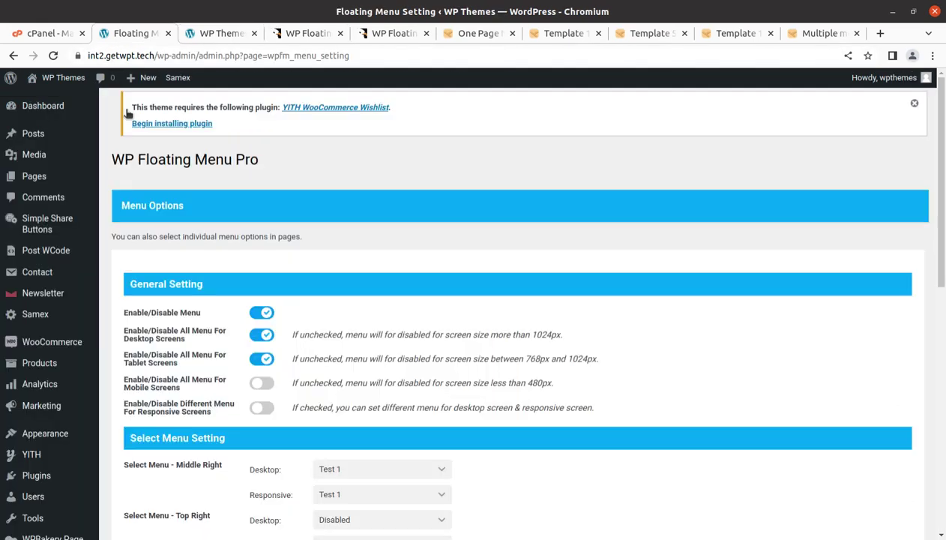
scroll(212, 372, down, 5)
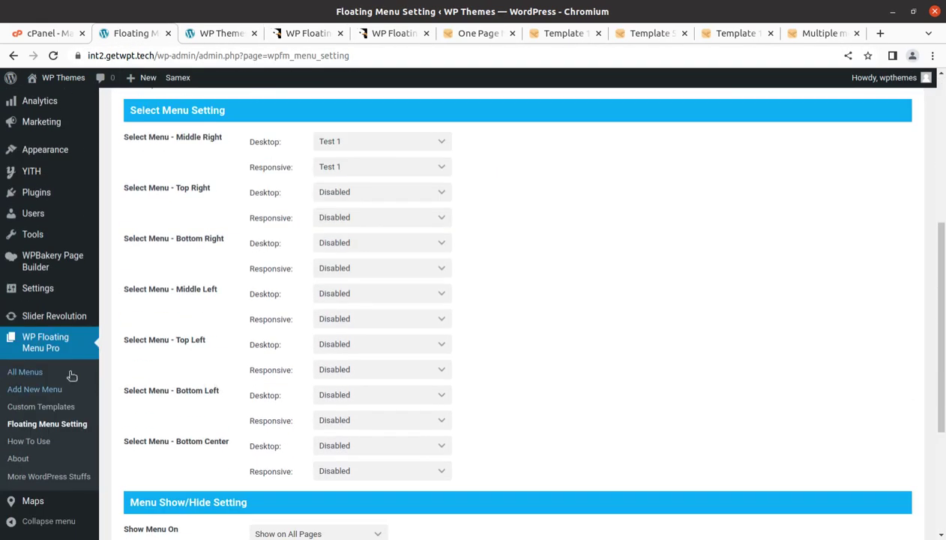
scroll(437, 351, up, 2)
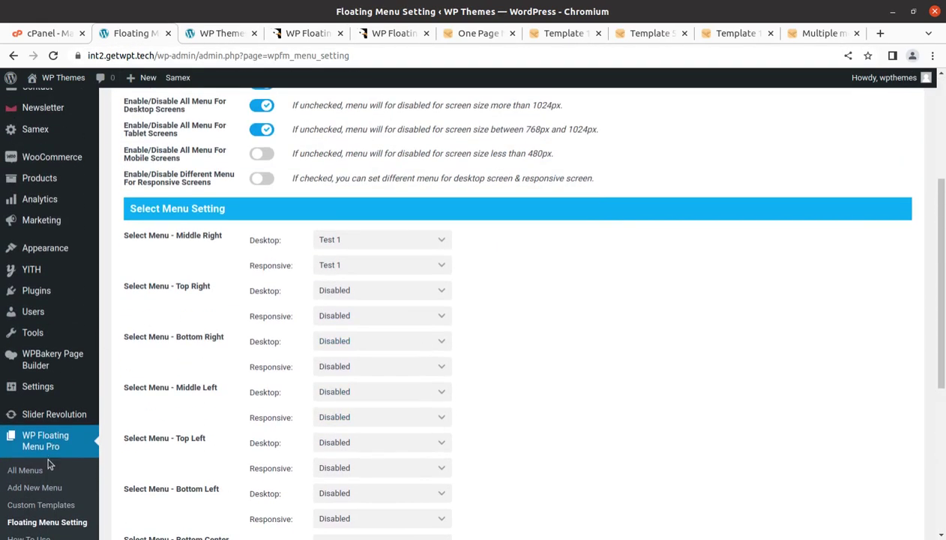
scroll(47, 459, down, 2)
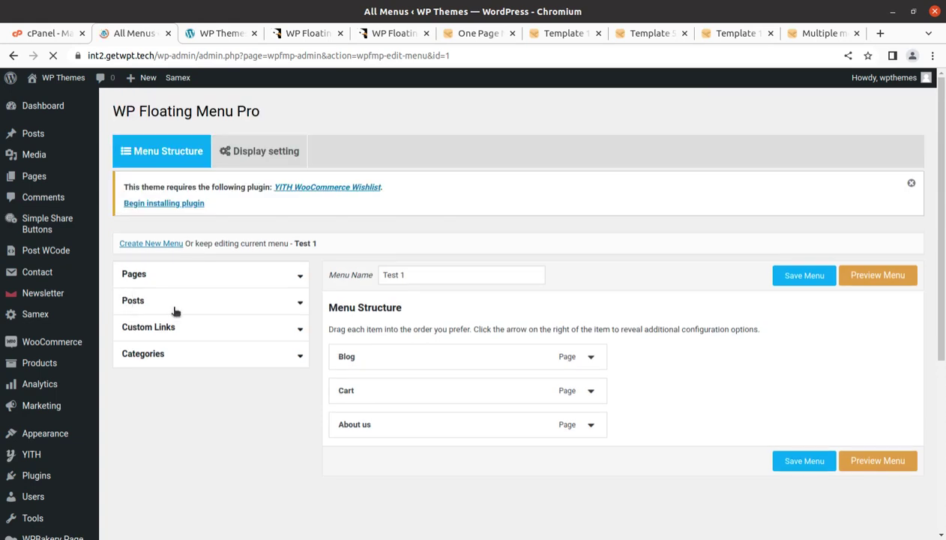
click(262, 159)
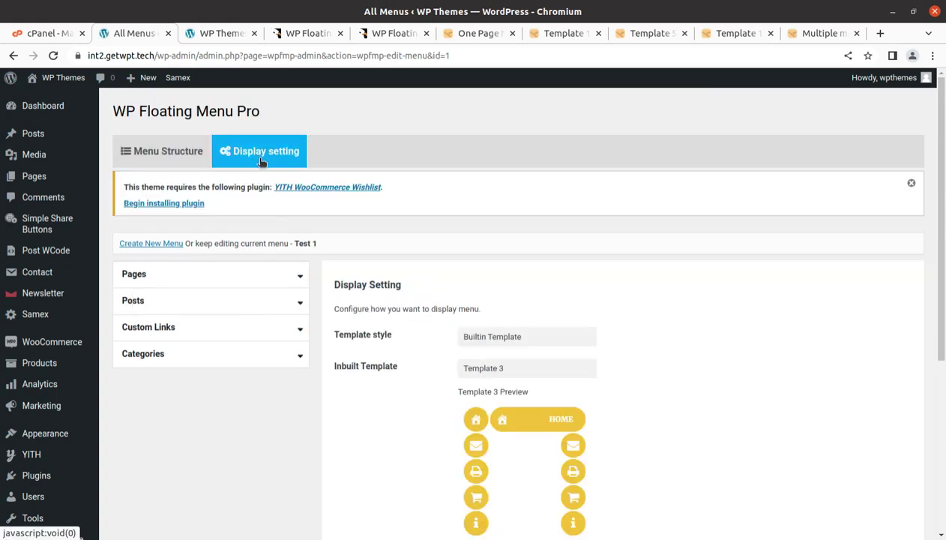
- Change the Test 1 menu's inbuilt template to Template 11
click(561, 371)
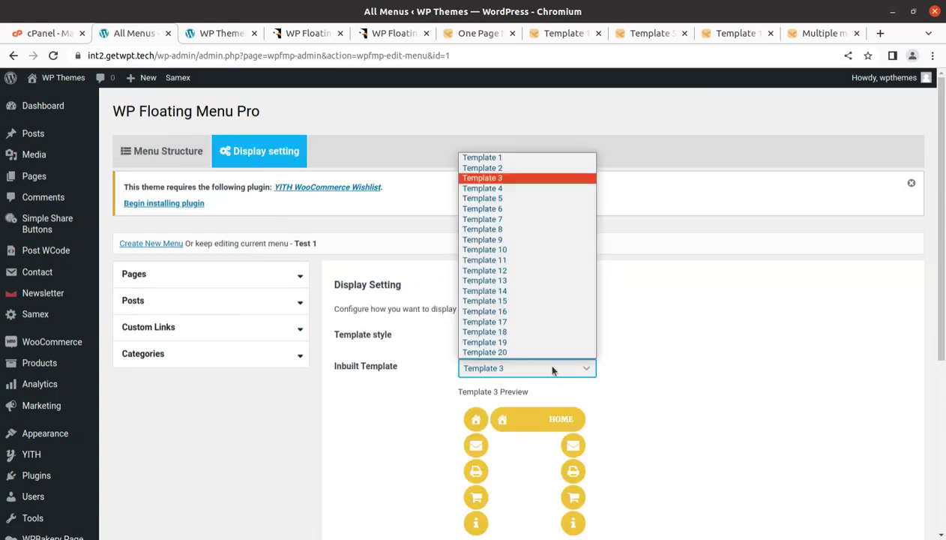
key(Escape)
key(Down)
key(Down)
key(Down)
key(Down)
key(Down)
key(Down)
key(Down)
key(Down)
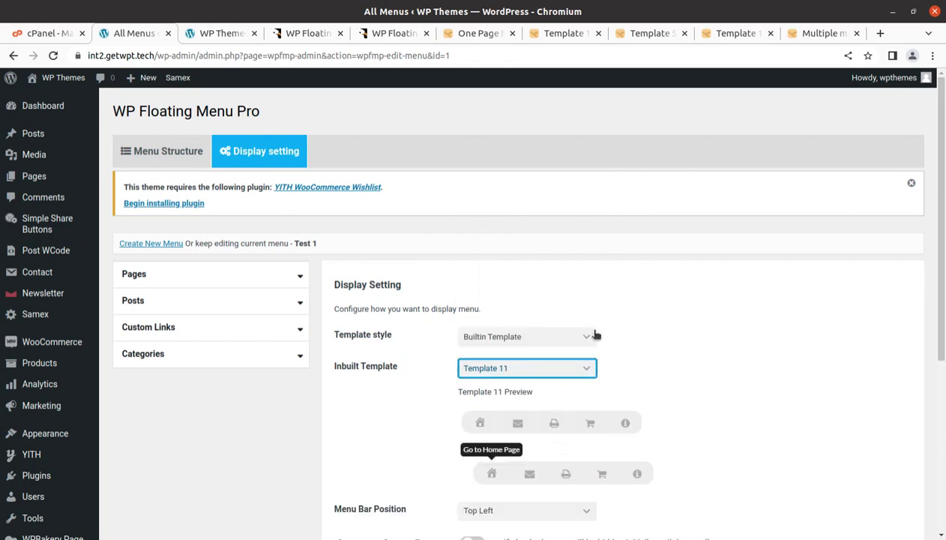
- Set the menu bar position to Bottom Center and save the Test 1 menu
scroll(692, 375, down, 3)
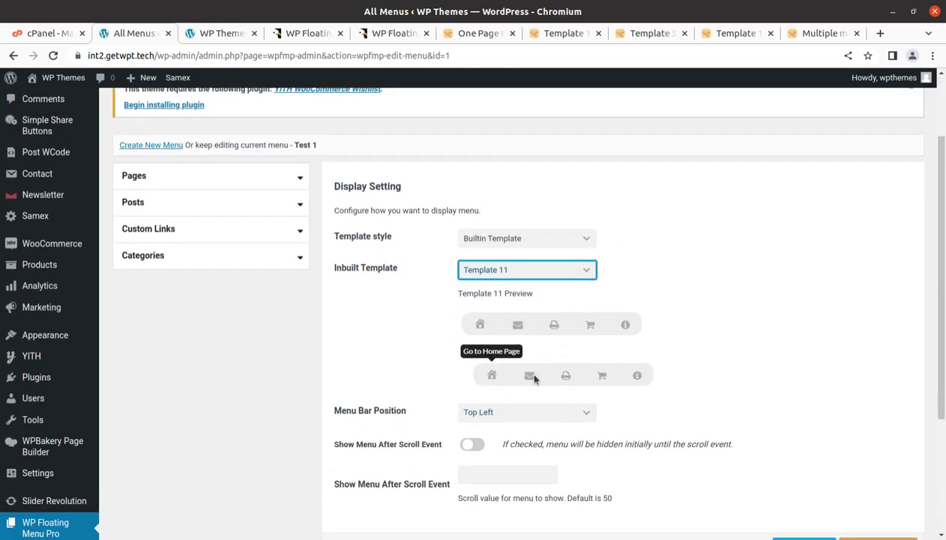
click(550, 415)
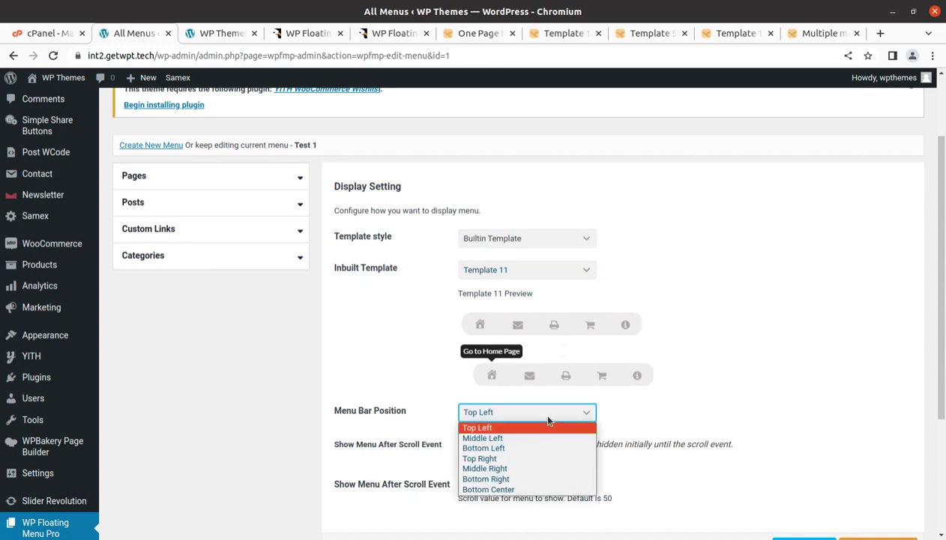
click(511, 490)
scroll(691, 376, down, 3)
click(783, 418)
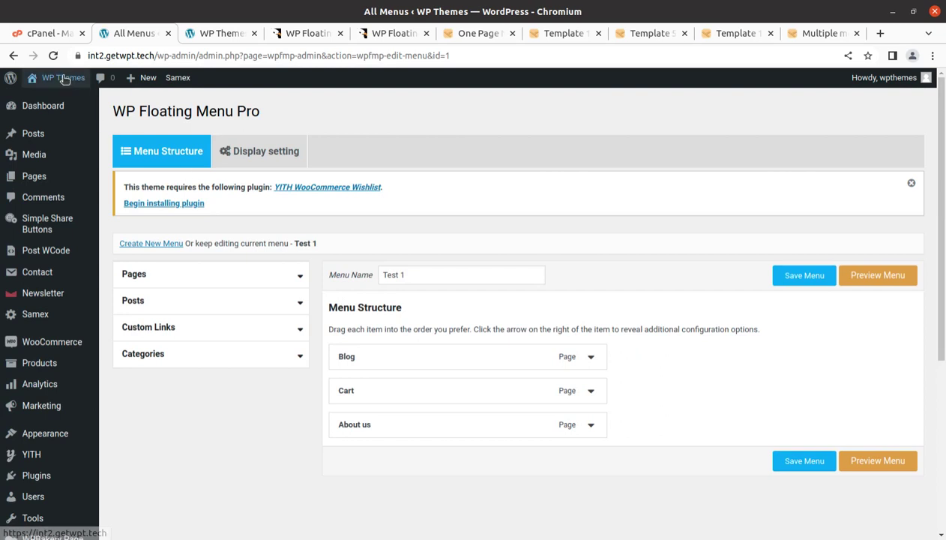
- Open the site in a new tab and check the floating menu's look and position while browsing the home page
mouse_move(65, 80)
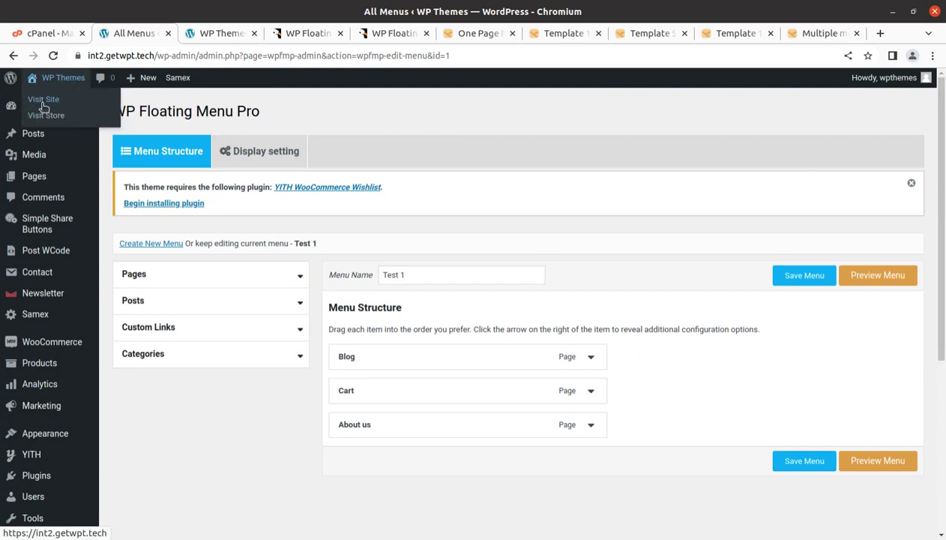
middle_click(47, 97)
click(200, 33)
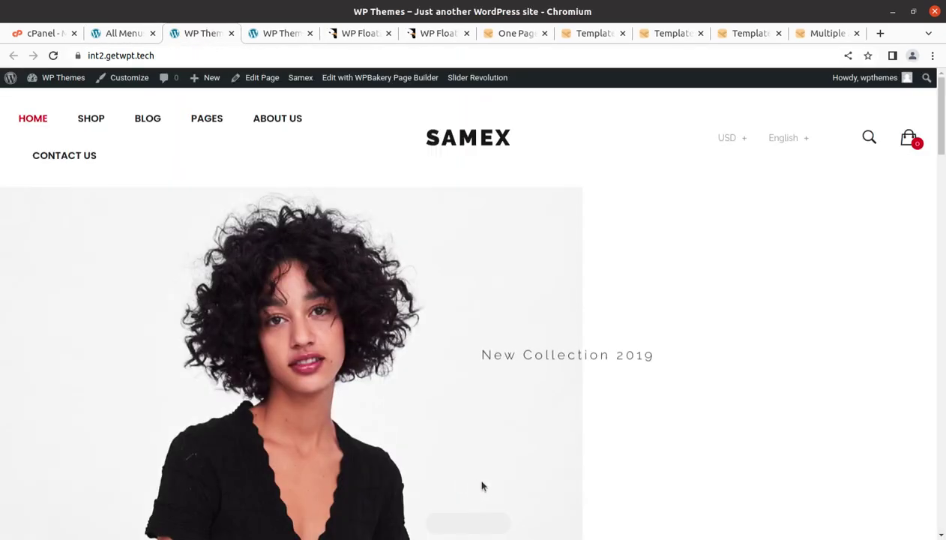
scroll(473, 484, down, 7)
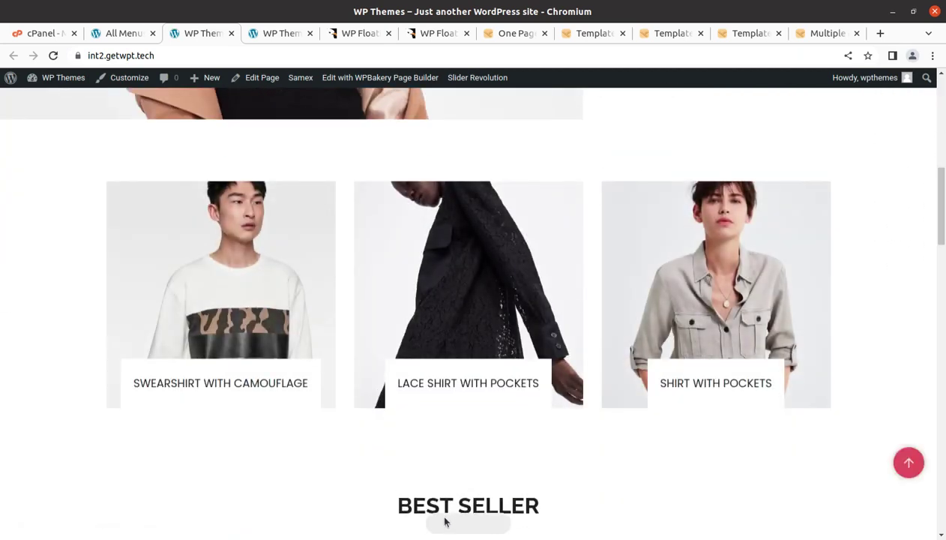
scroll(473, 520, up, 1)
scroll(475, 513, up, 6)
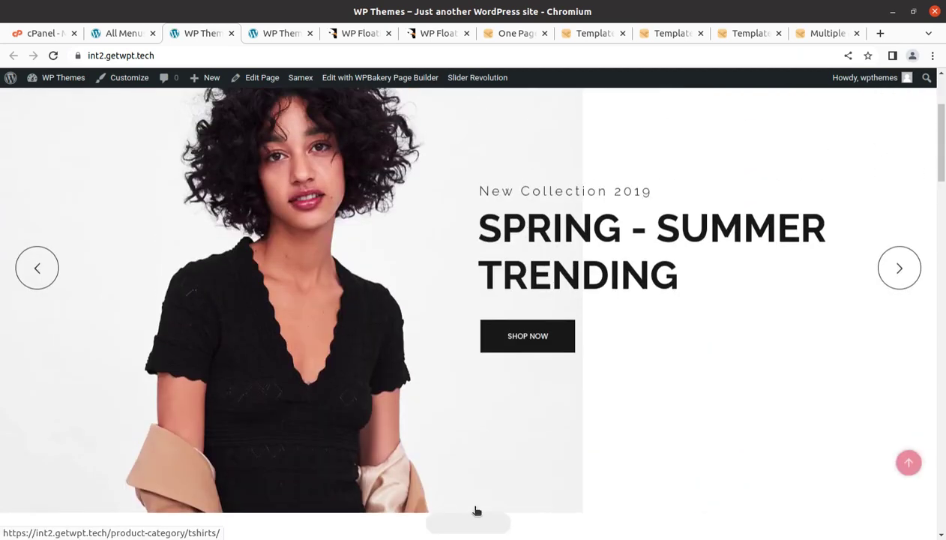
scroll(454, 536, up, 2)
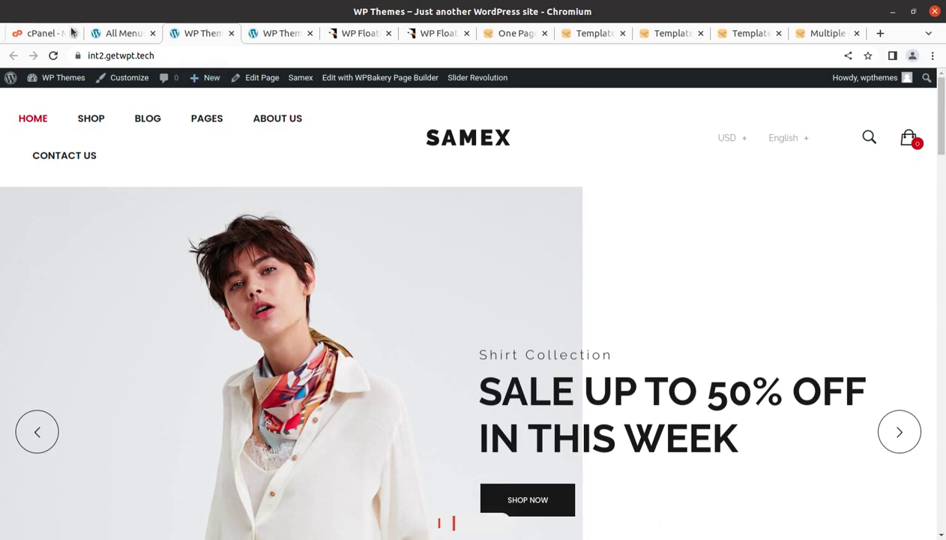
- Return to the Test 1 menu's display settings and change the inbuilt template to Template 16
click(124, 34)
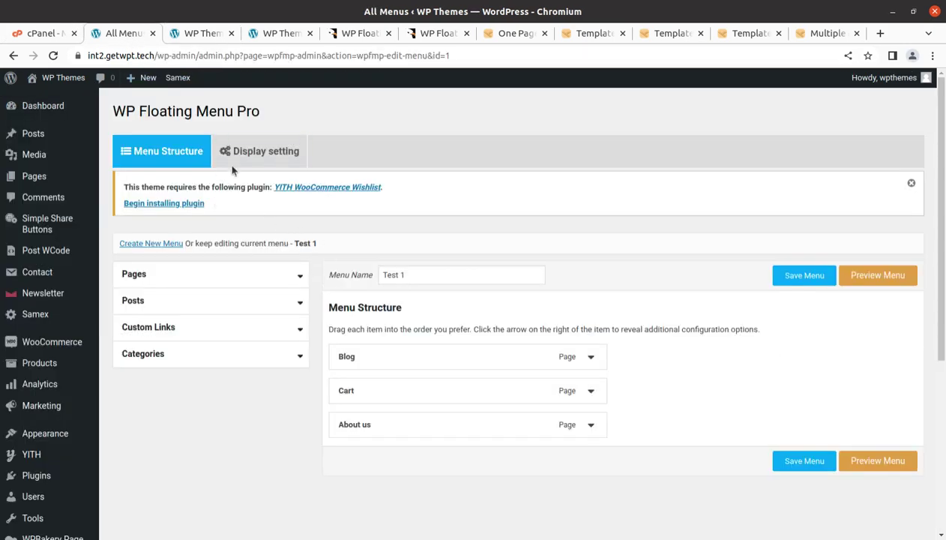
click(255, 153)
scroll(570, 450, down, 1)
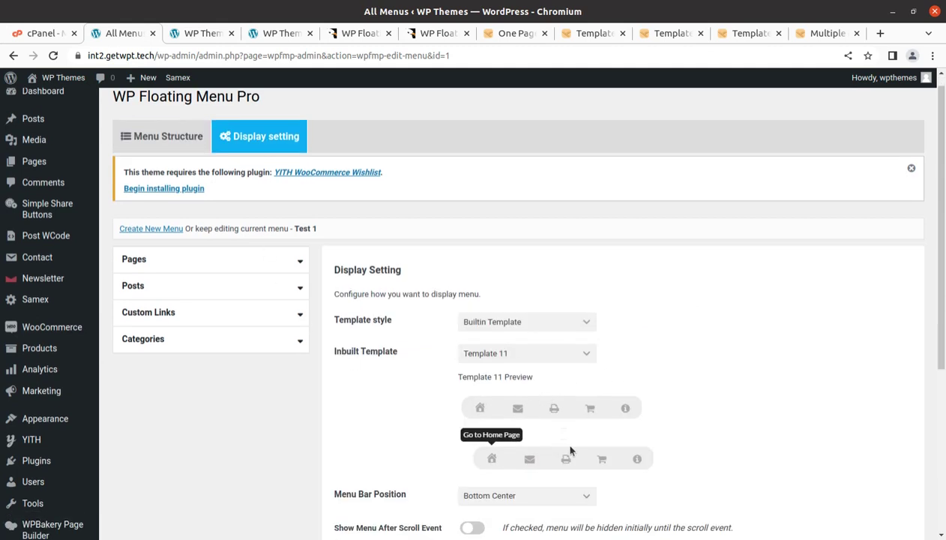
scroll(570, 450, down, 1)
scroll(538, 405, down, 1)
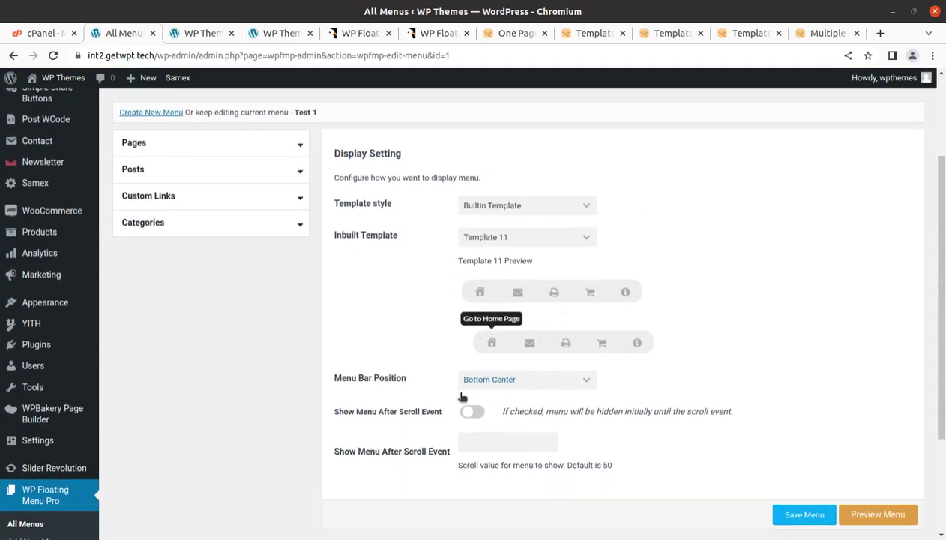
click(577, 236)
click(505, 408)
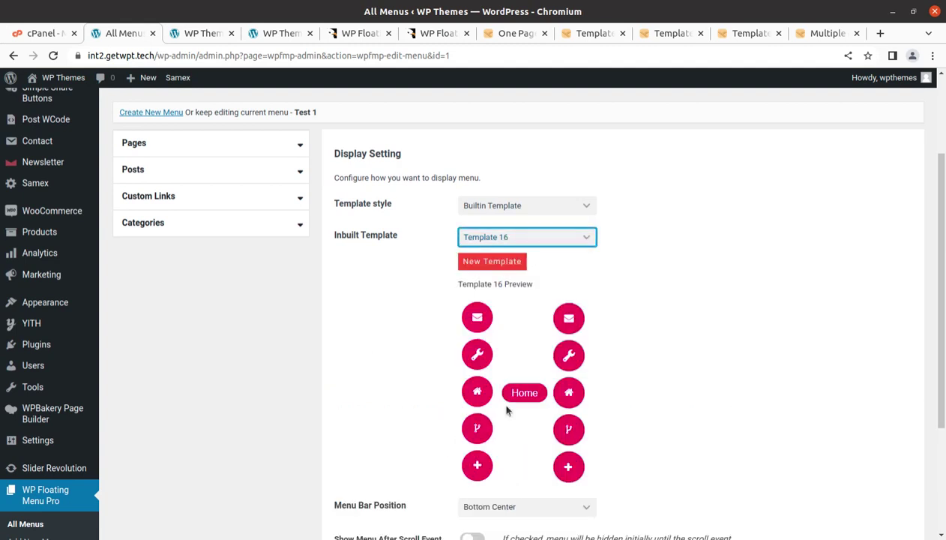
- Change the Test 1 menu's inbuilt template to Template 19 and save the menu
scroll(711, 368, down, 1)
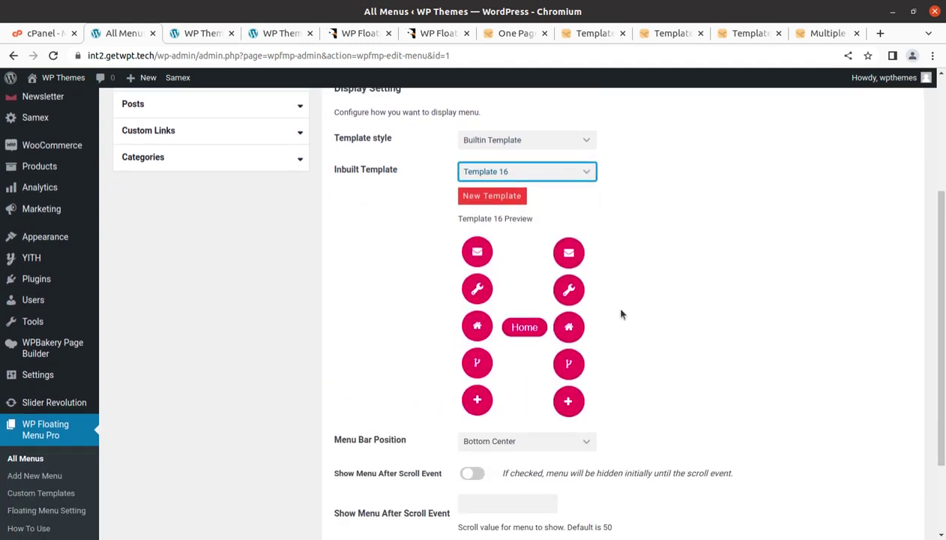
click(537, 176)
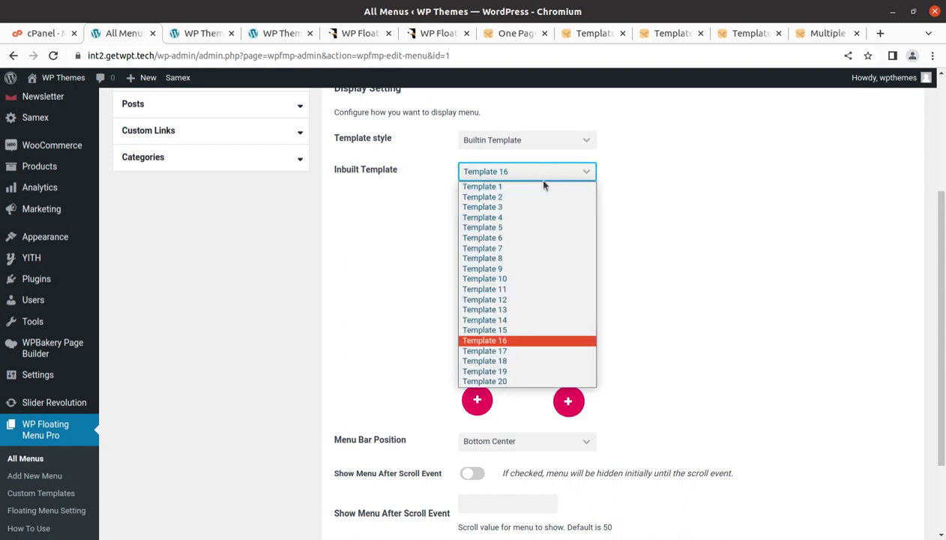
click(548, 368)
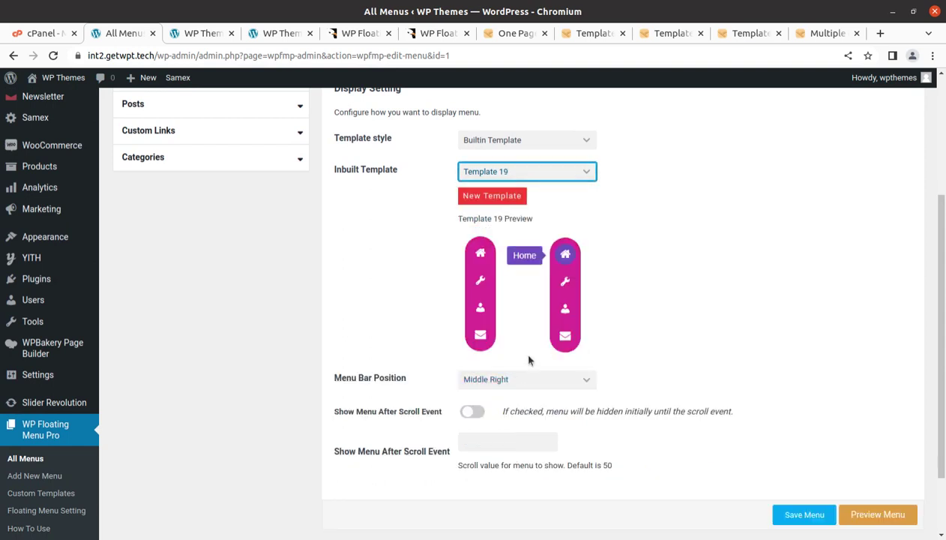
click(800, 516)
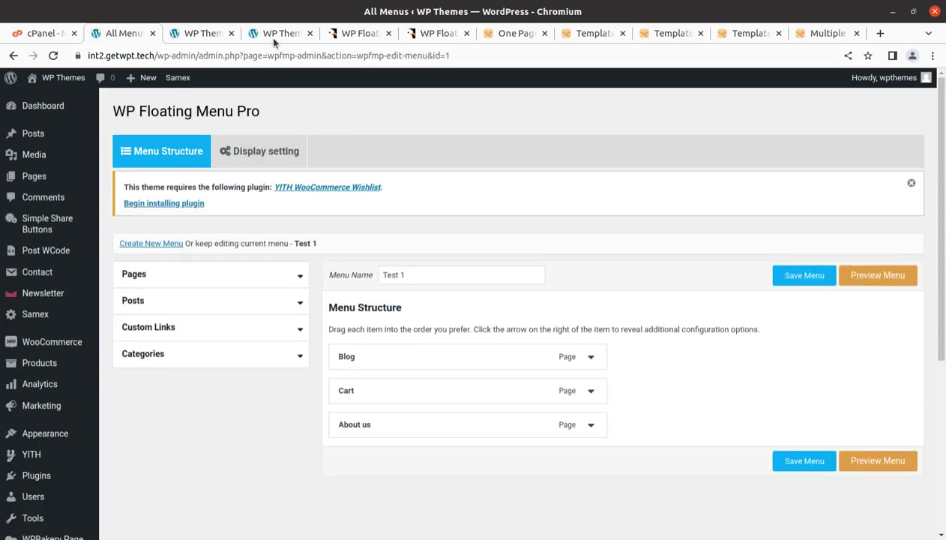
- Reload the site's home page, open the blog through the floating menu, and check the menu's look while browsing the blog page
click(271, 33)
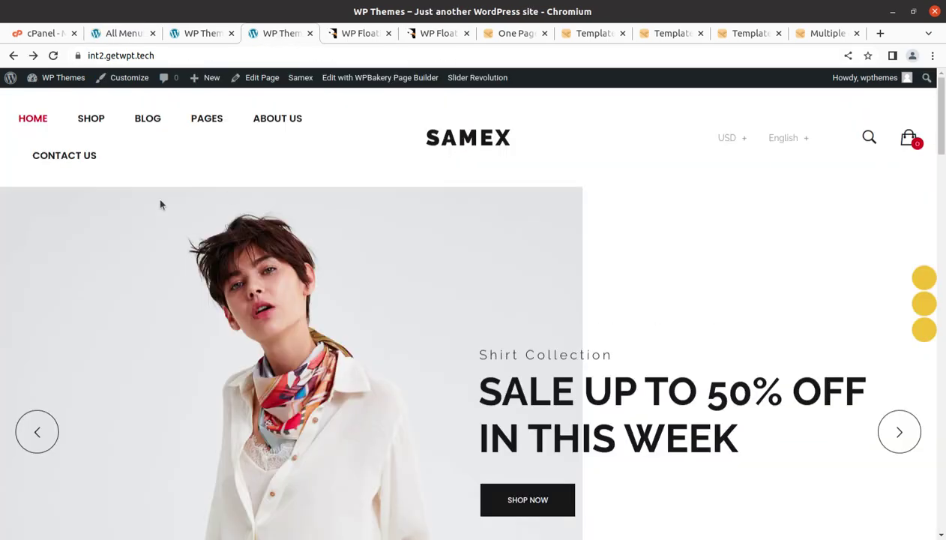
click(53, 55)
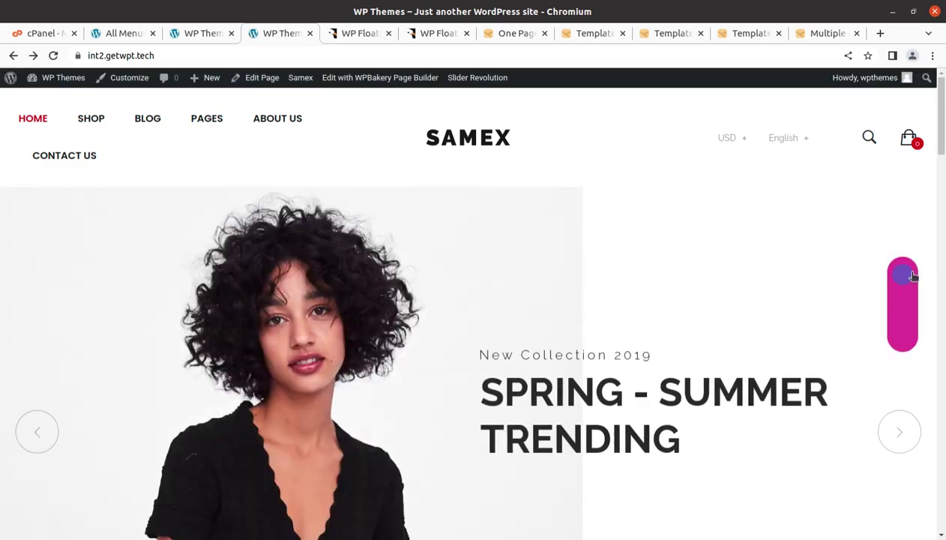
click(905, 279)
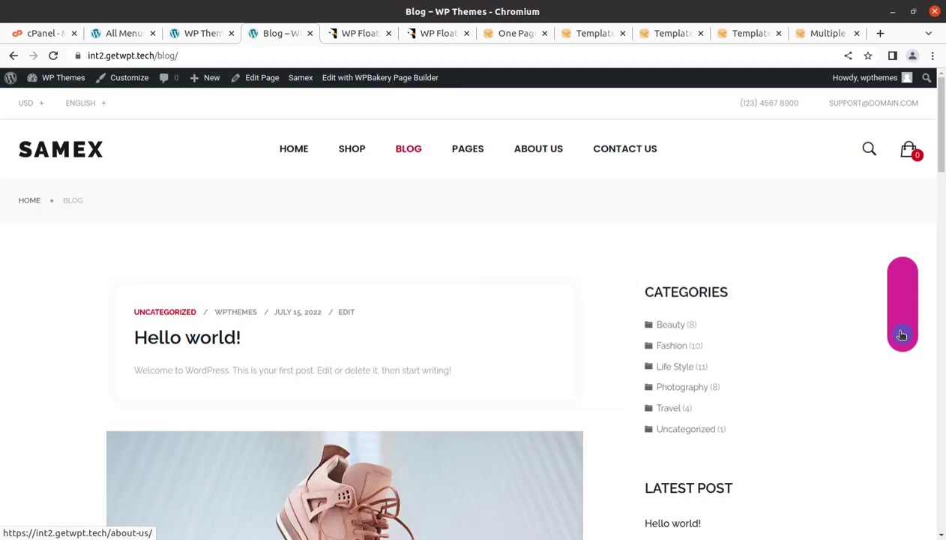
scroll(902, 331, down, 3)
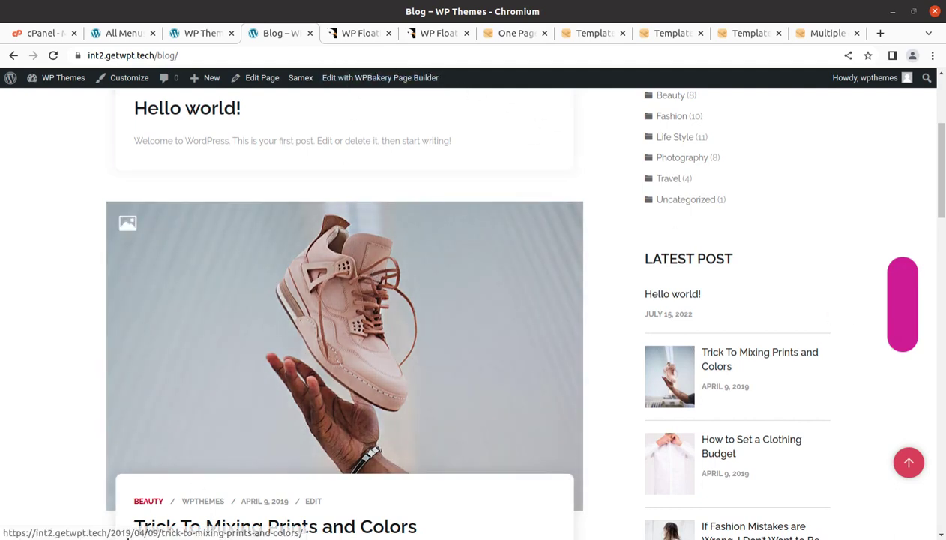
scroll(89, 525, up, 2)
scroll(89, 524, up, 1)
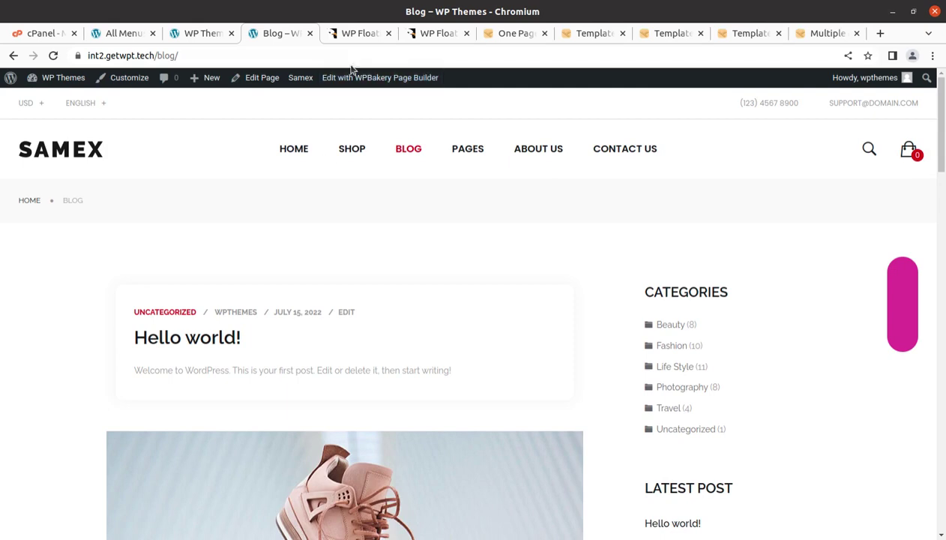
- Switch to the WP Floating Menu Pro product page on CodeCanyon and view its item details
click(348, 38)
scroll(232, 323, up, 2)
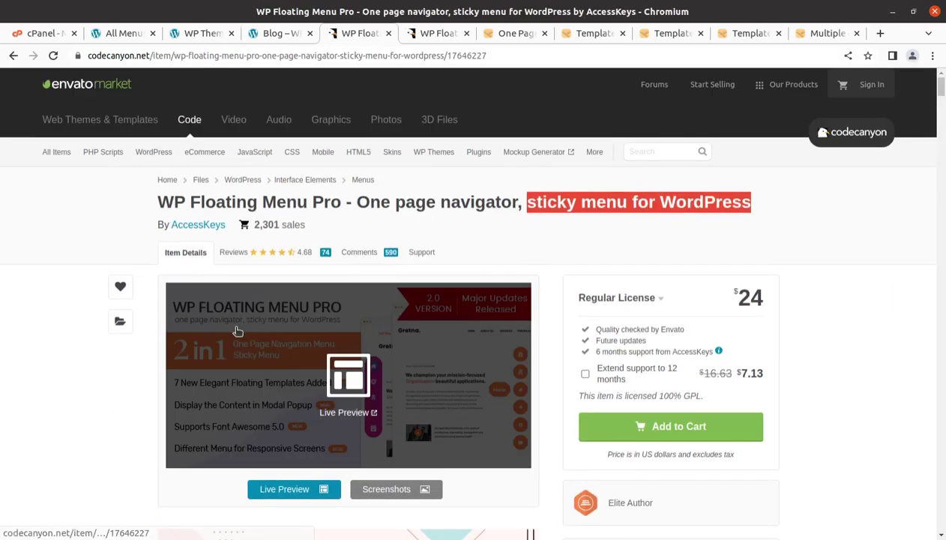